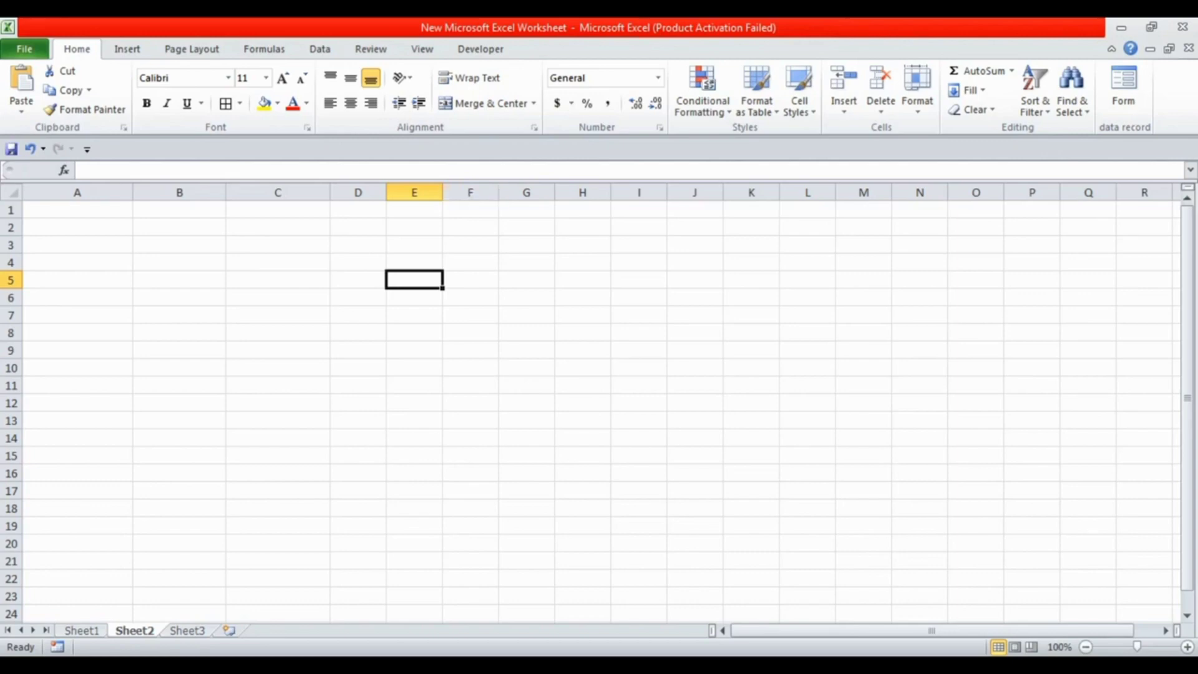
Widen columns E and B on Sheet2
{"action": "left_click_drag", "start_coordinate": [442, 192], "coordinate": [501, 193]}
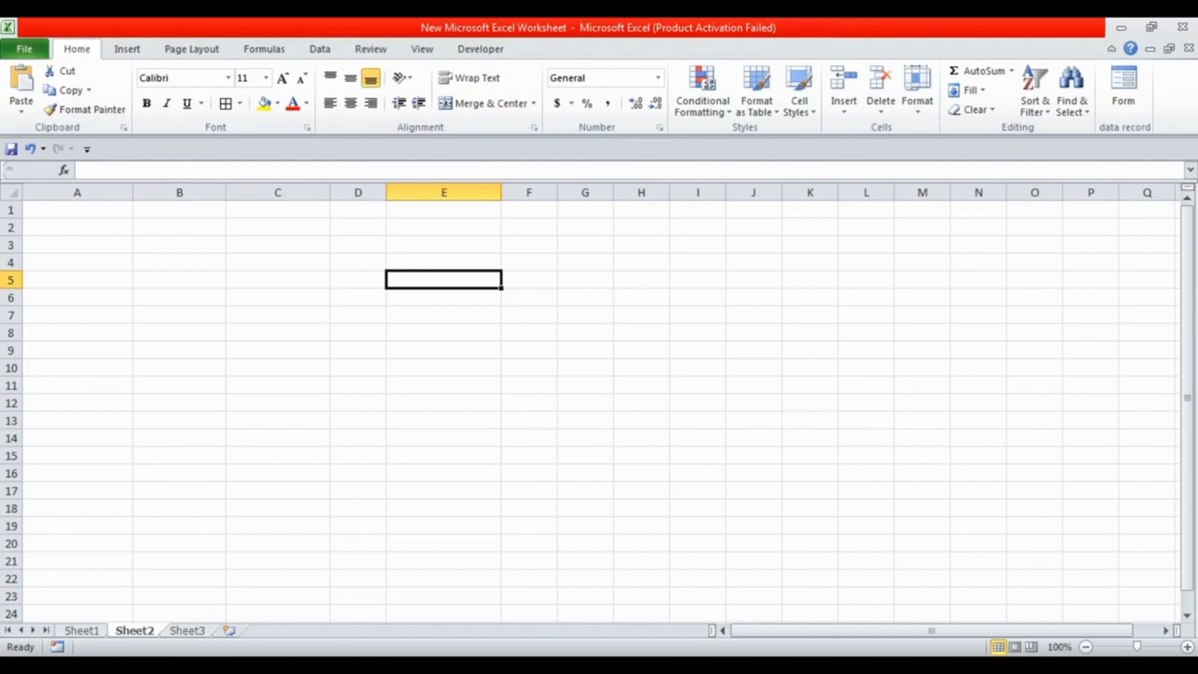
{"action": "left_click_drag", "start_coordinate": [226, 192], "coordinate": [252, 192]}
Enter 125, 1451, 5414, 5541, 6574 and 5274 in cells B2 through B7
{"action": "left_click", "coordinate": [192, 227]}
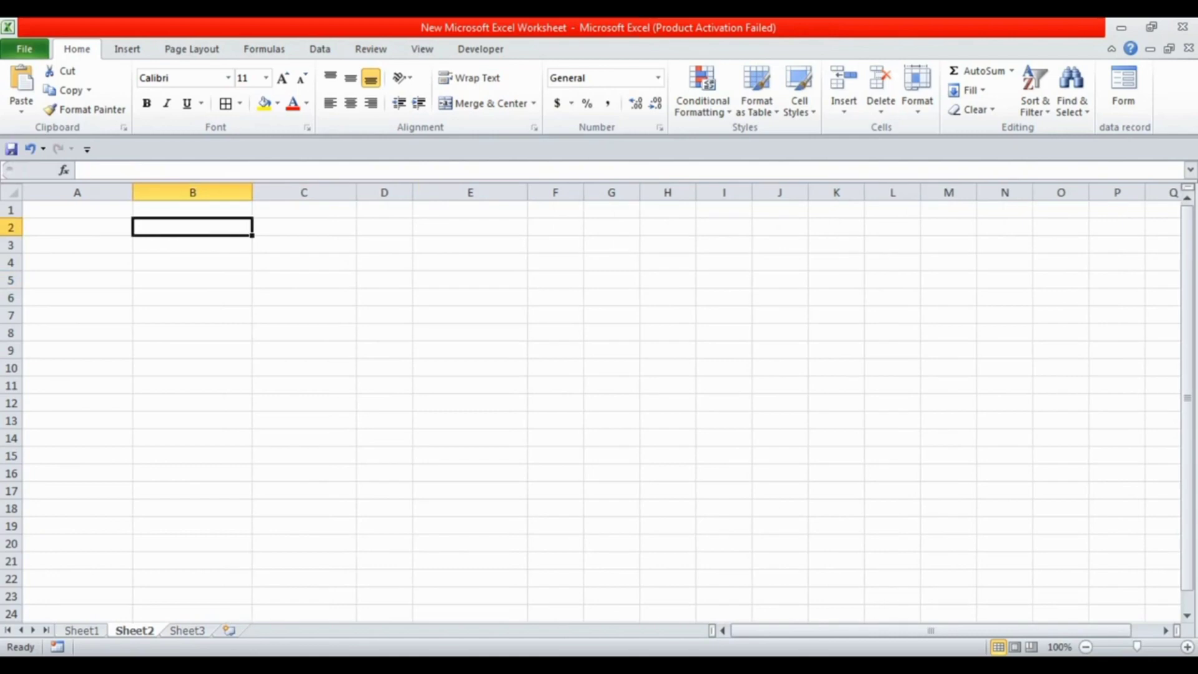
{"action": "type", "text": "125"}
{"action": "key", "text": "Return"}
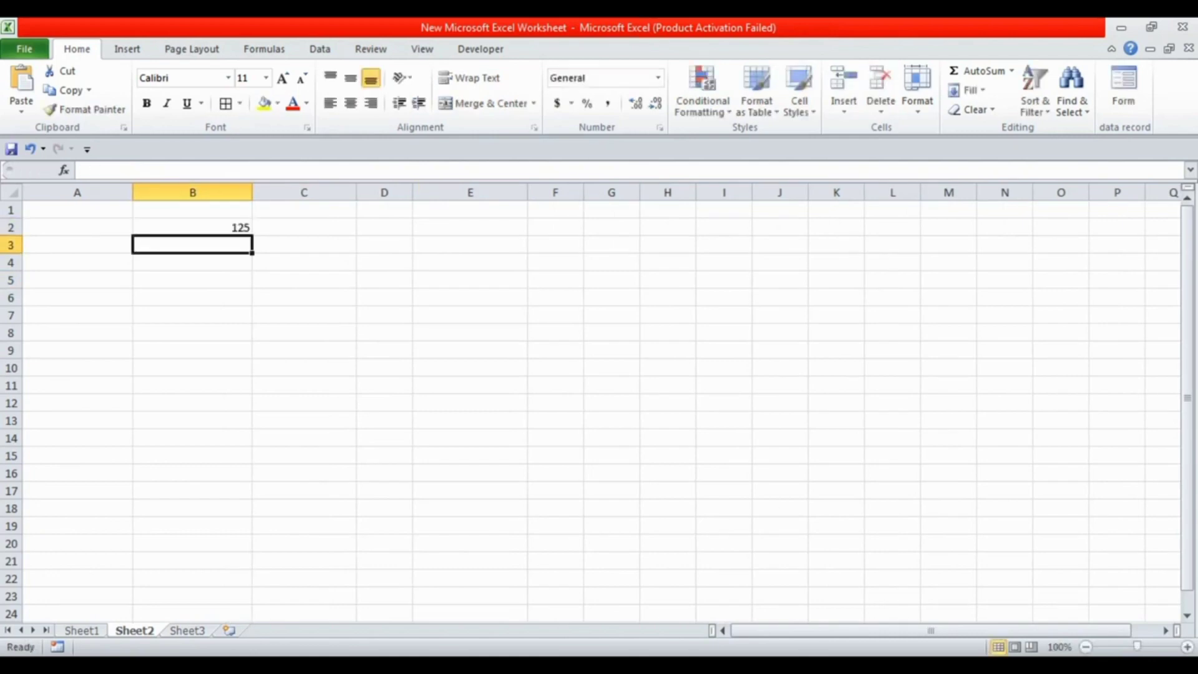
{"action": "type", "text": "1451"}
{"action": "key", "text": "Return"}
{"action": "type", "text": "5414"}
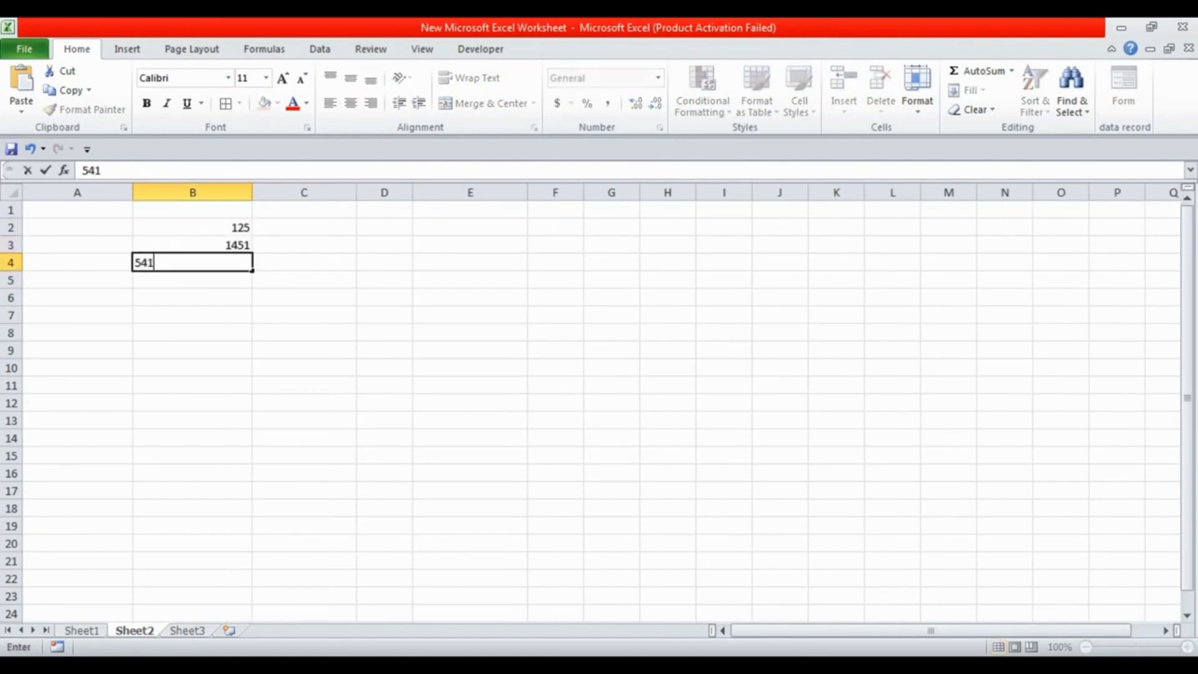
{"action": "key", "text": "Return"}
{"action": "type", "text": "5541"}
{"action": "key", "text": "Return"}
{"action": "type", "text": "6574"}
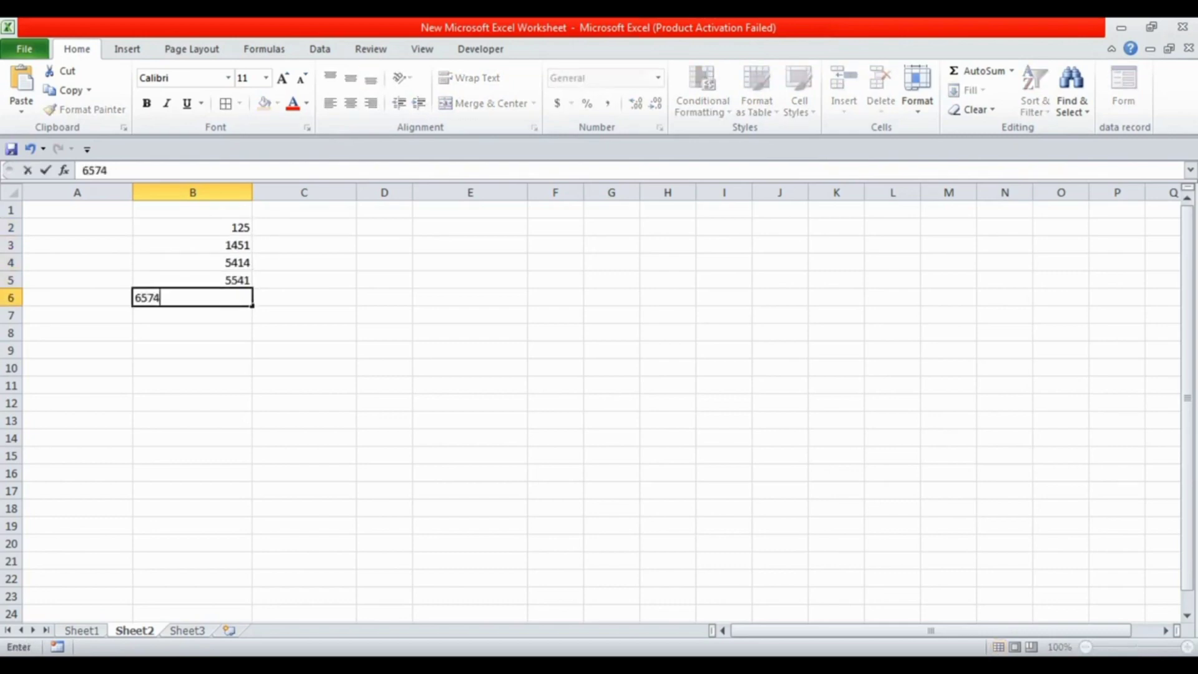
{"action": "key", "text": "Return"}
{"action": "type", "text": "5274"}
{"action": "key", "text": "Return"}
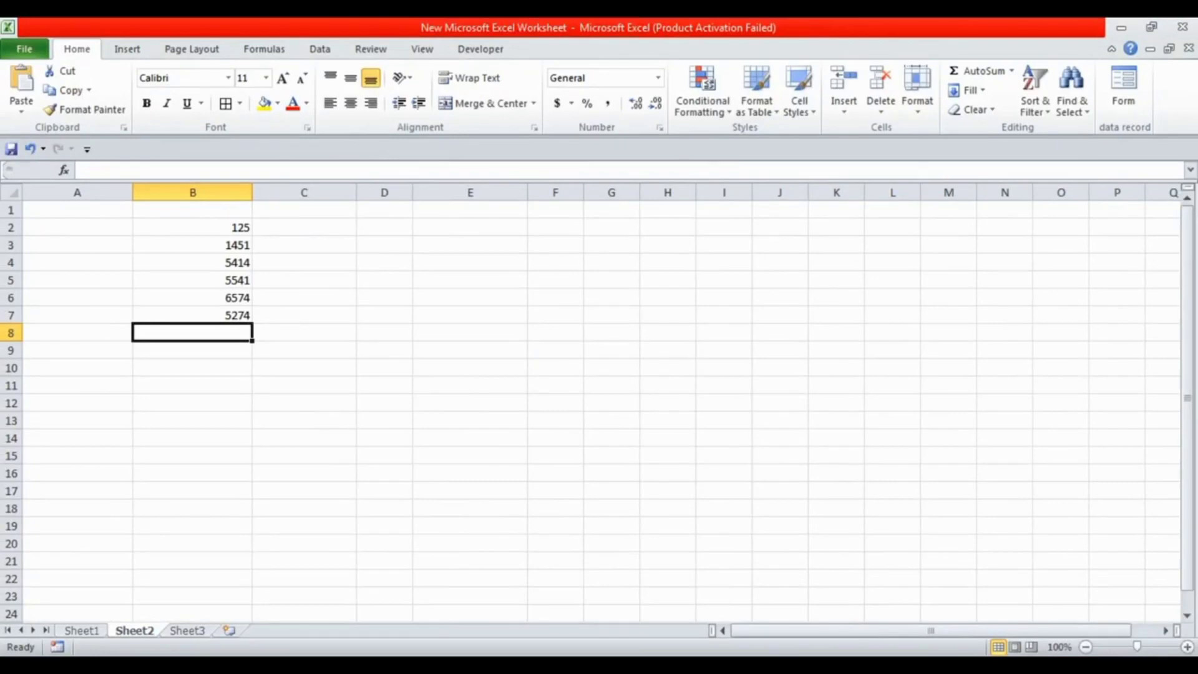
Apply the Number format to the whole of column B
{"action": "left_click", "coordinate": [193, 193]}
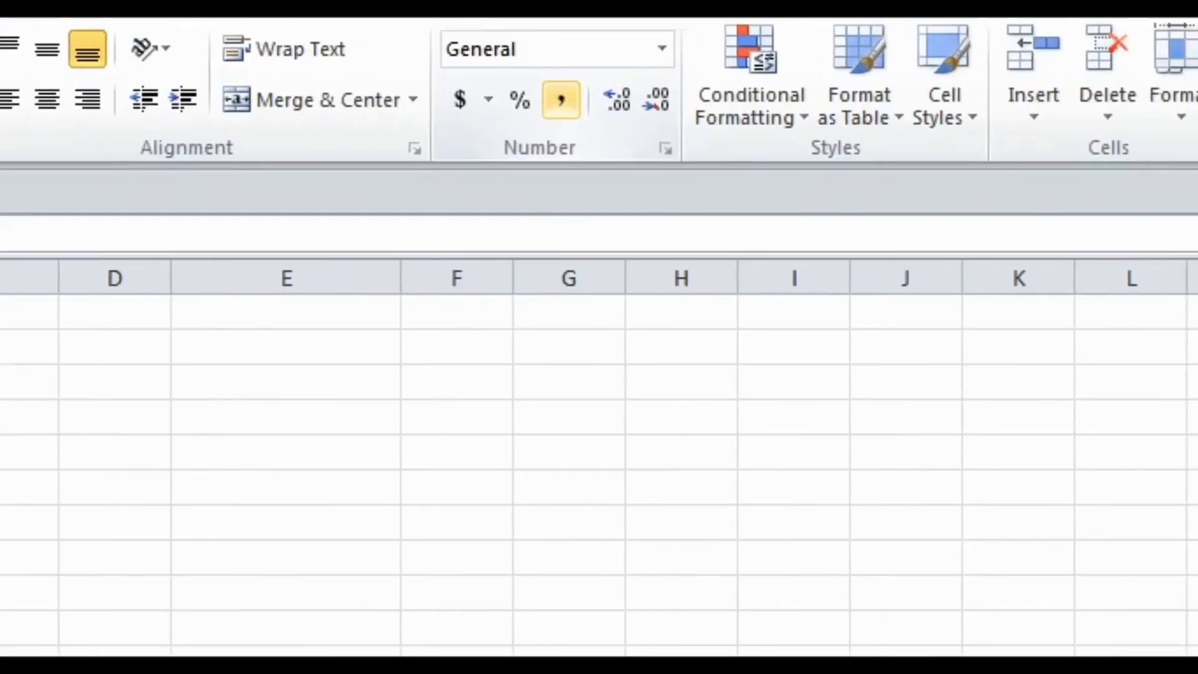
{"action": "mouse_move", "coordinate": [624, 78]}
{"action": "left_mouse_down"}
{"action": "mouse_move", "coordinate": [687, 118]}
{"action": "mouse_move", "coordinate": [650, 125]}
{"action": "left_mouse_up"}
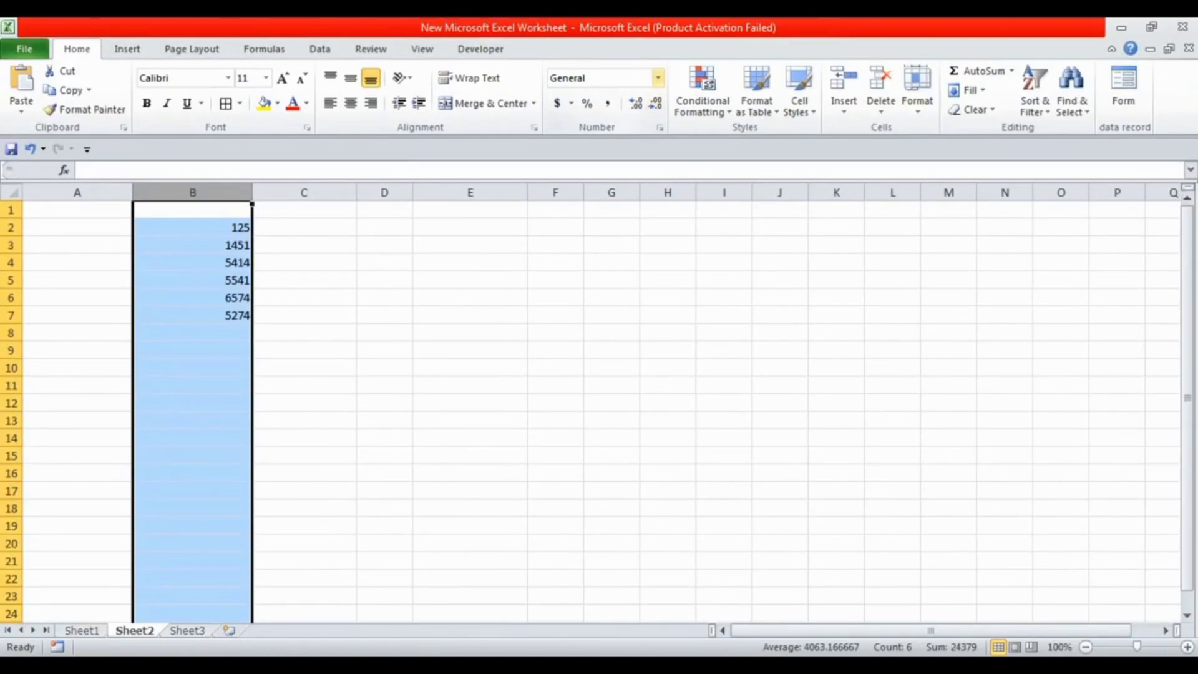
{"action": "left_click", "coordinate": [658, 78]}
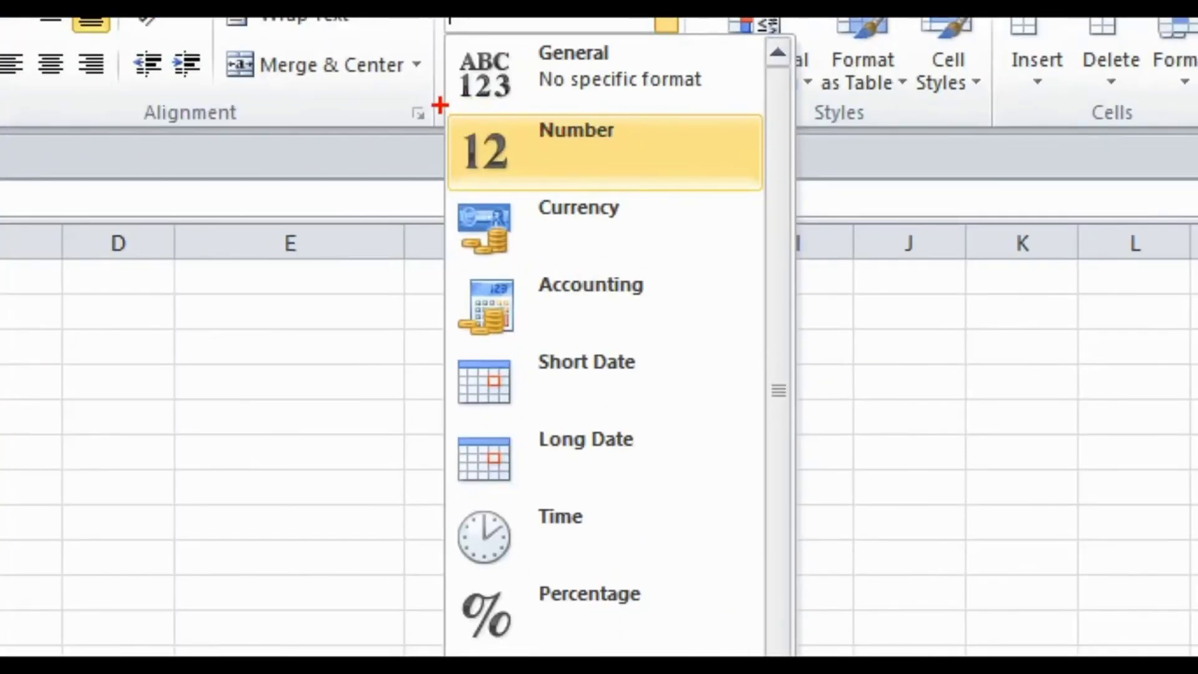
{"action": "mouse_move", "coordinate": [441, 105]}
{"action": "left_mouse_down"}
{"action": "mouse_move", "coordinate": [668, 200]}
{"action": "mouse_move", "coordinate": [786, 192]}
{"action": "left_mouse_up"}
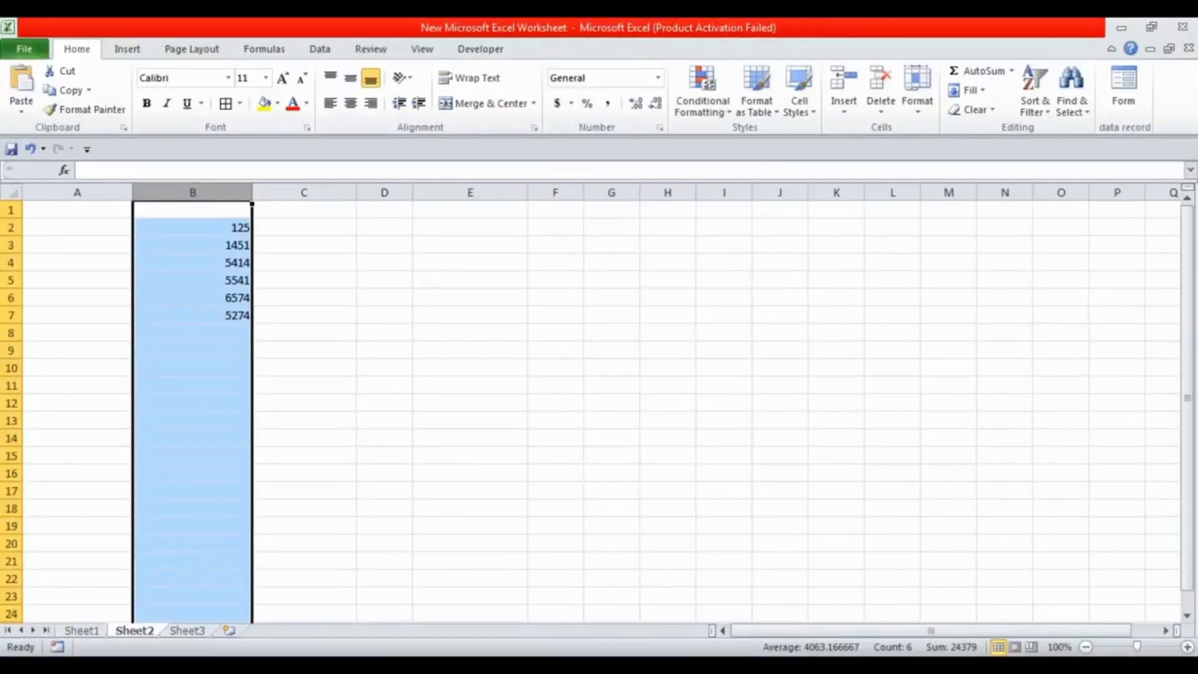
{"action": "left_click", "coordinate": [658, 78]}
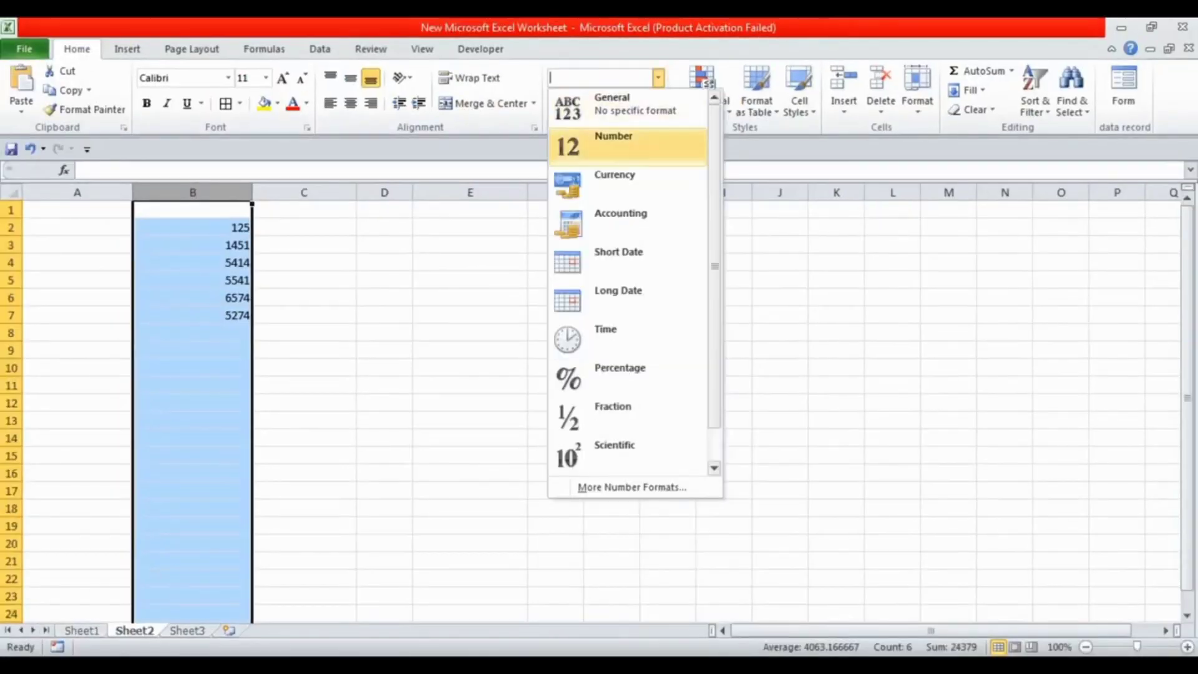
{"action": "left_click", "coordinate": [615, 145]}
{"action": "left_click", "coordinate": [384, 298]}
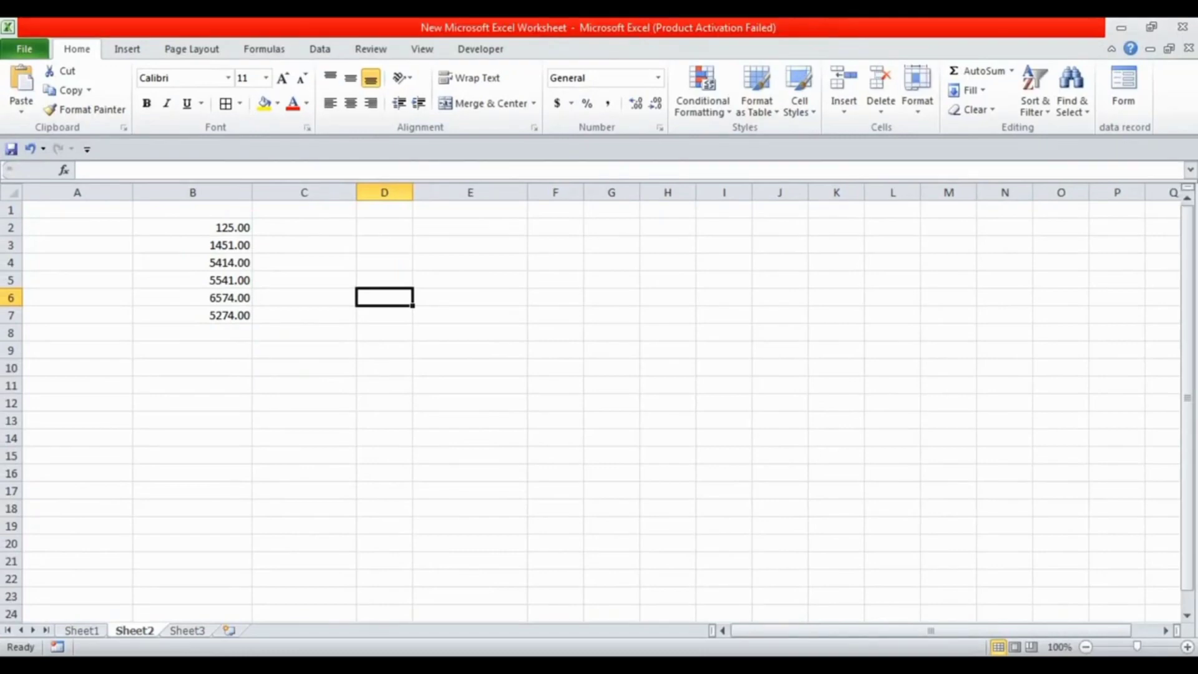
Increase column B's font size to 20 and widen the column to suit the larger numbers
{"action": "left_click_drag", "start_coordinate": [252, 193], "coordinate": [269, 193]}
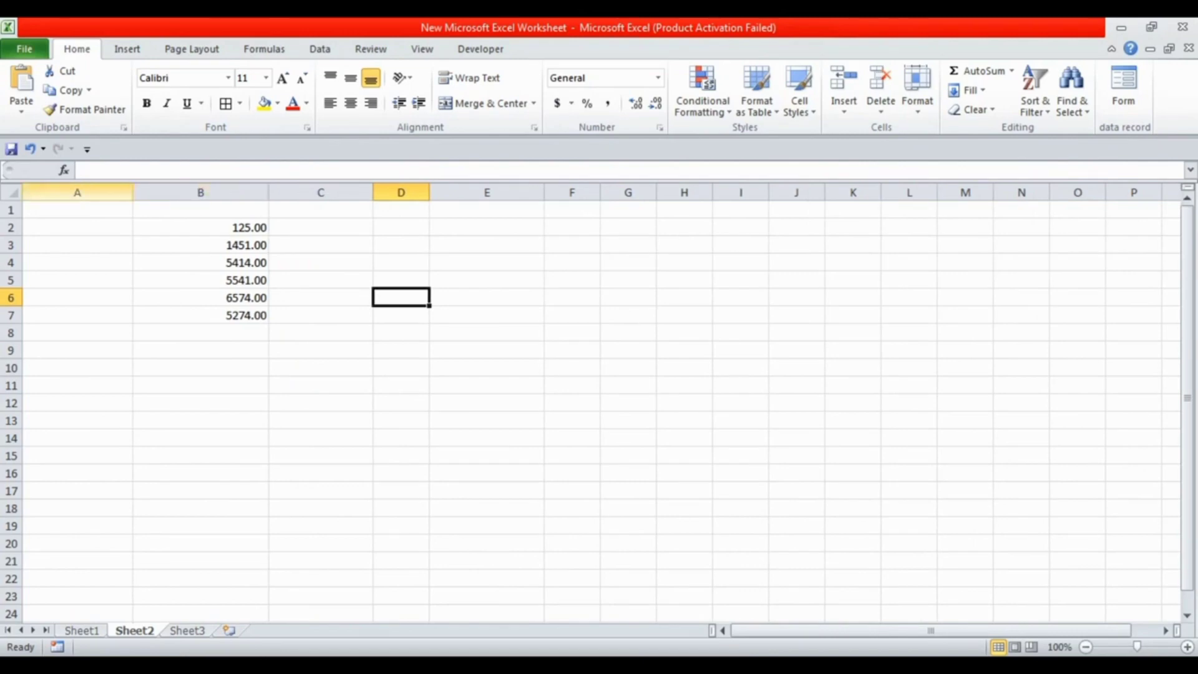
{"action": "left_click", "coordinate": [200, 193]}
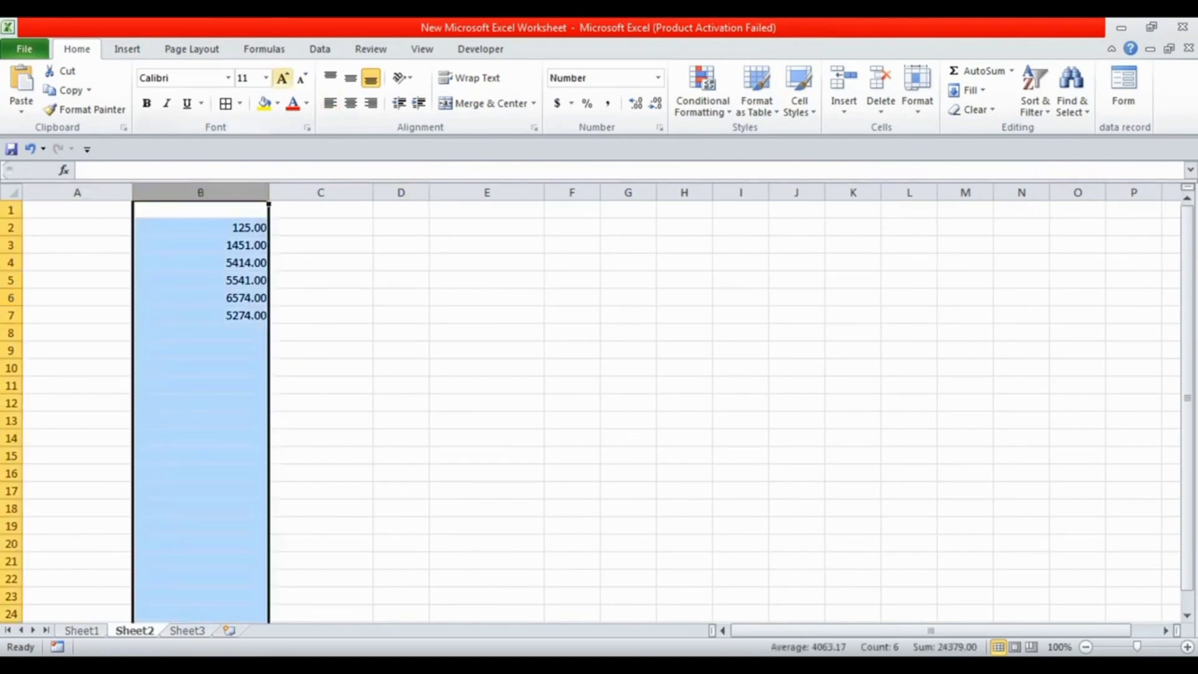
{"action": "left_click", "coordinate": [283, 78]}
{"action": "left_click", "coordinate": [283, 77]}
{"action": "left_click", "coordinate": [283, 77]}
{"action": "left_click", "coordinate": [282, 77]}
{"action": "left_click", "coordinate": [283, 78]}
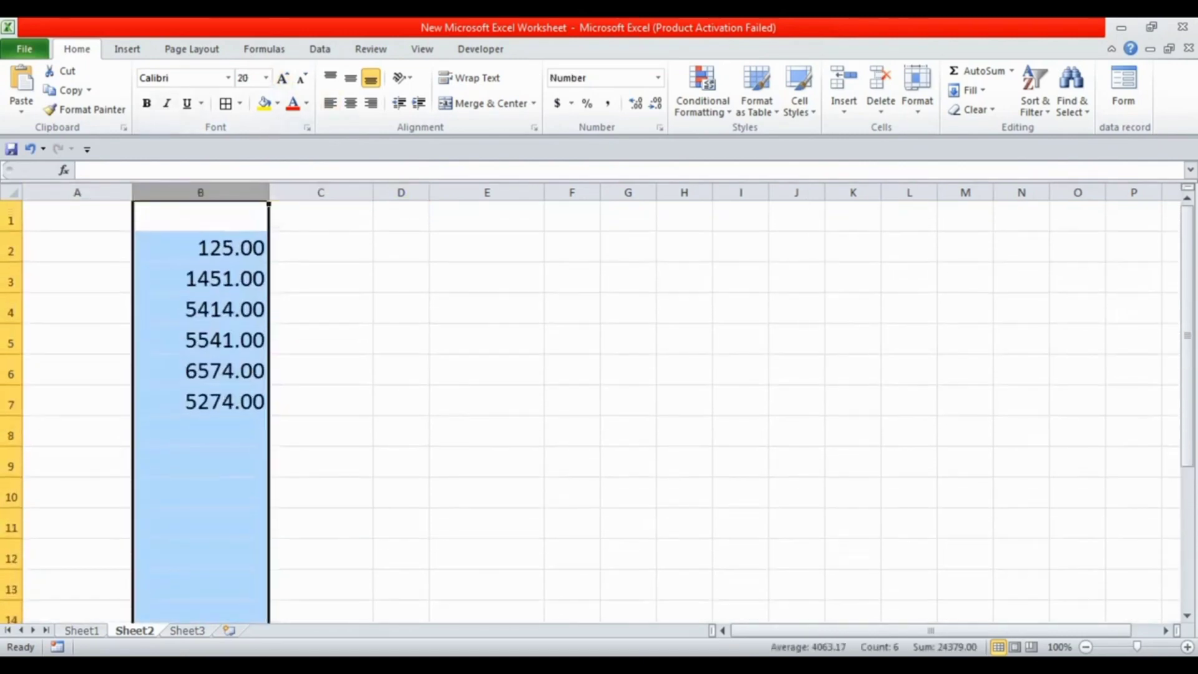
{"action": "left_click_drag", "start_coordinate": [269, 193], "coordinate": [315, 193]}
{"action": "left_click", "coordinate": [367, 370]}
{"action": "left_click", "coordinate": [224, 432]}
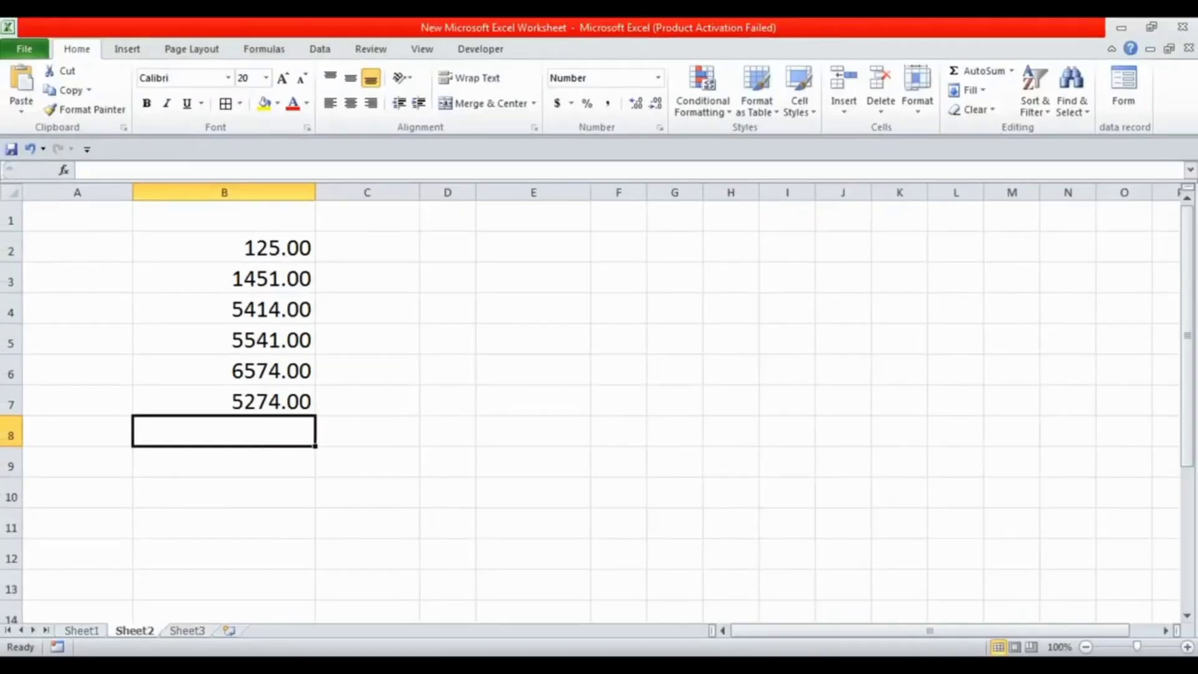
Total the numbers in B2 through B7 with AutoSum, placing the result in B8
{"action": "left_click_drag", "start_coordinate": [224, 247], "coordinate": [224, 401]}
{"action": "left_click", "coordinate": [447, 401]}
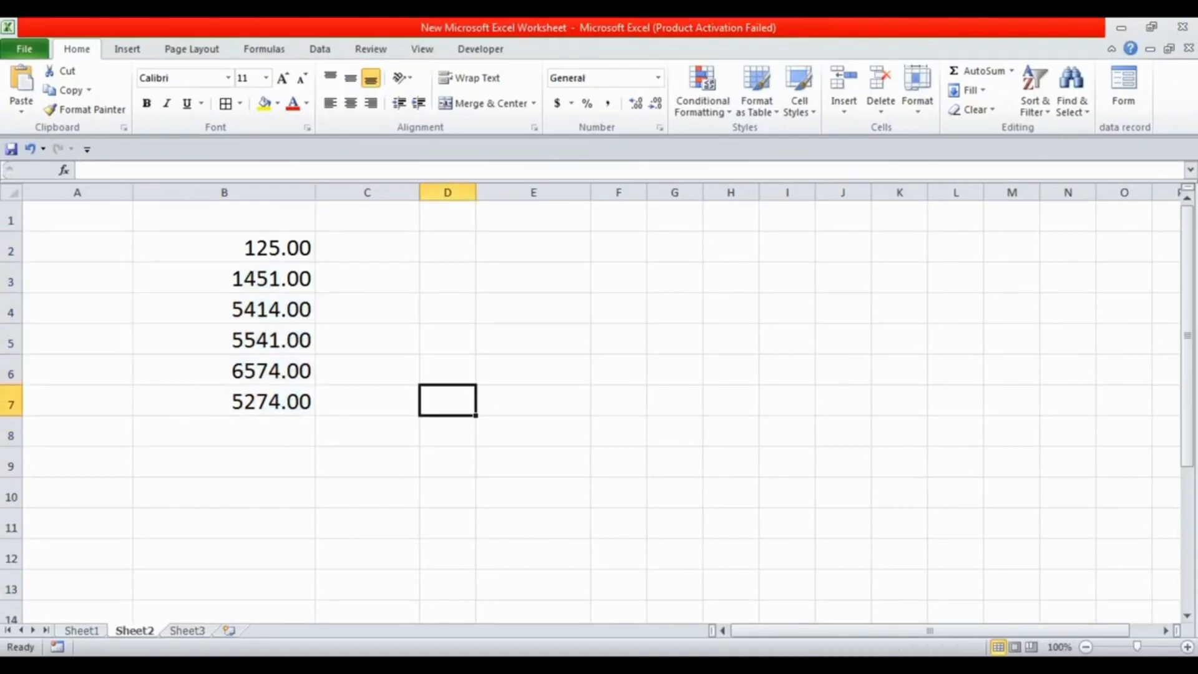
{"action": "left_click", "coordinate": [224, 248]}
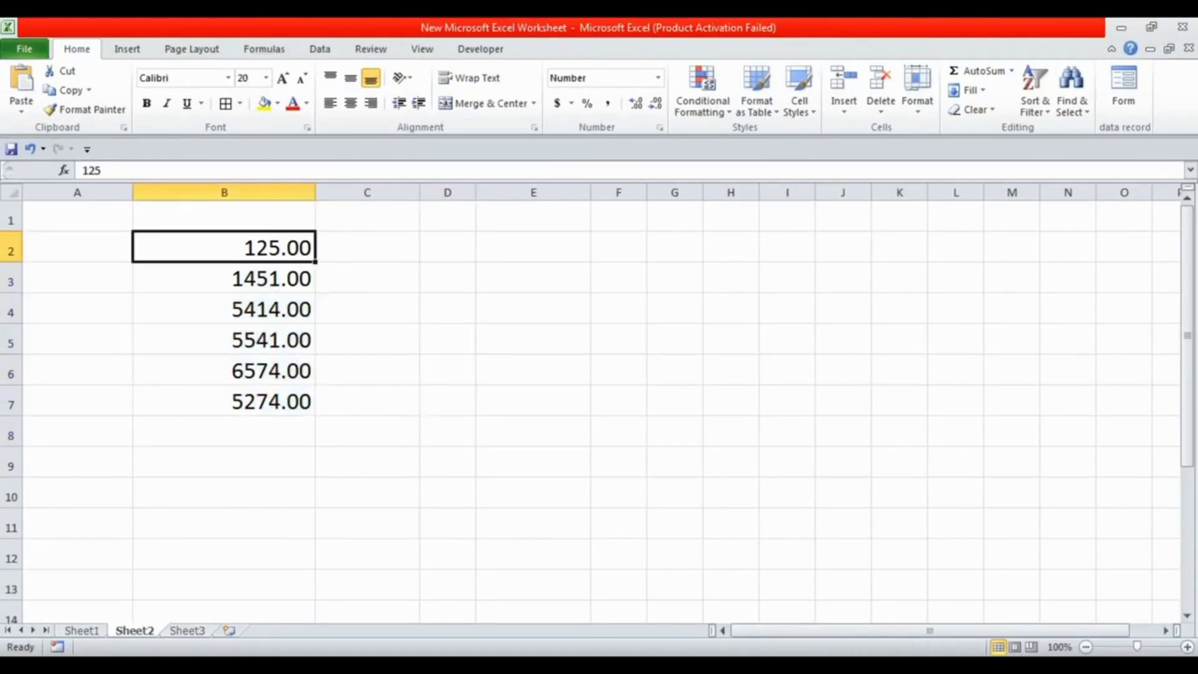
{"action": "key", "text": "shift+Down"}
{"action": "key", "text": "shift+Down"}
{"action": "key", "text": "shift+Down"}
{"action": "key", "text": "shift+Down"}
{"action": "key", "text": "shift+Down"}
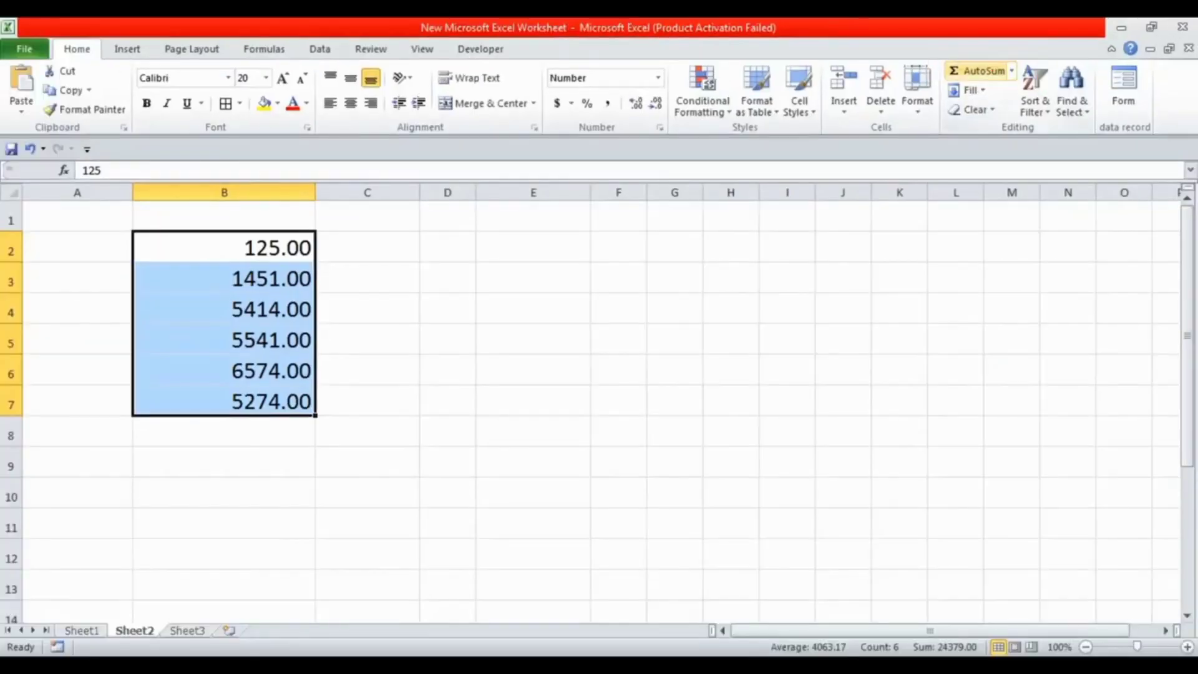
{"action": "left_click", "coordinate": [980, 71]}
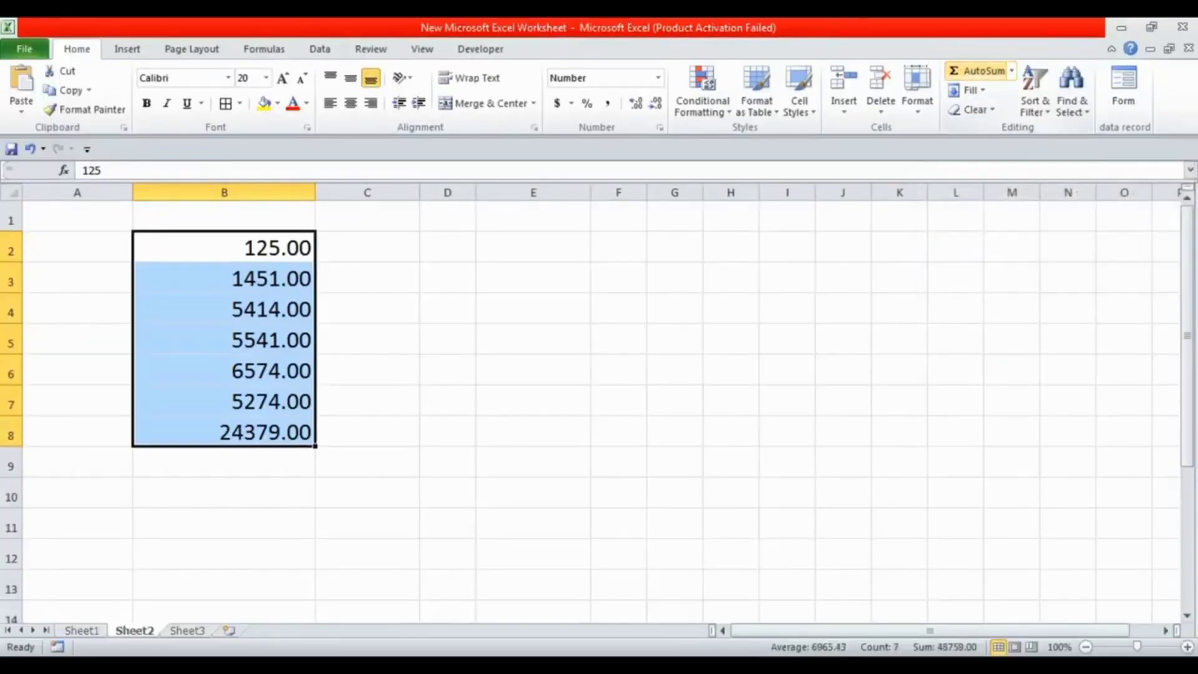
{"action": "left_click", "coordinate": [533, 430]}
Examine the total in B8, its formula, and the first and last cells of the range it adds
{"action": "left_click", "coordinate": [224, 432]}
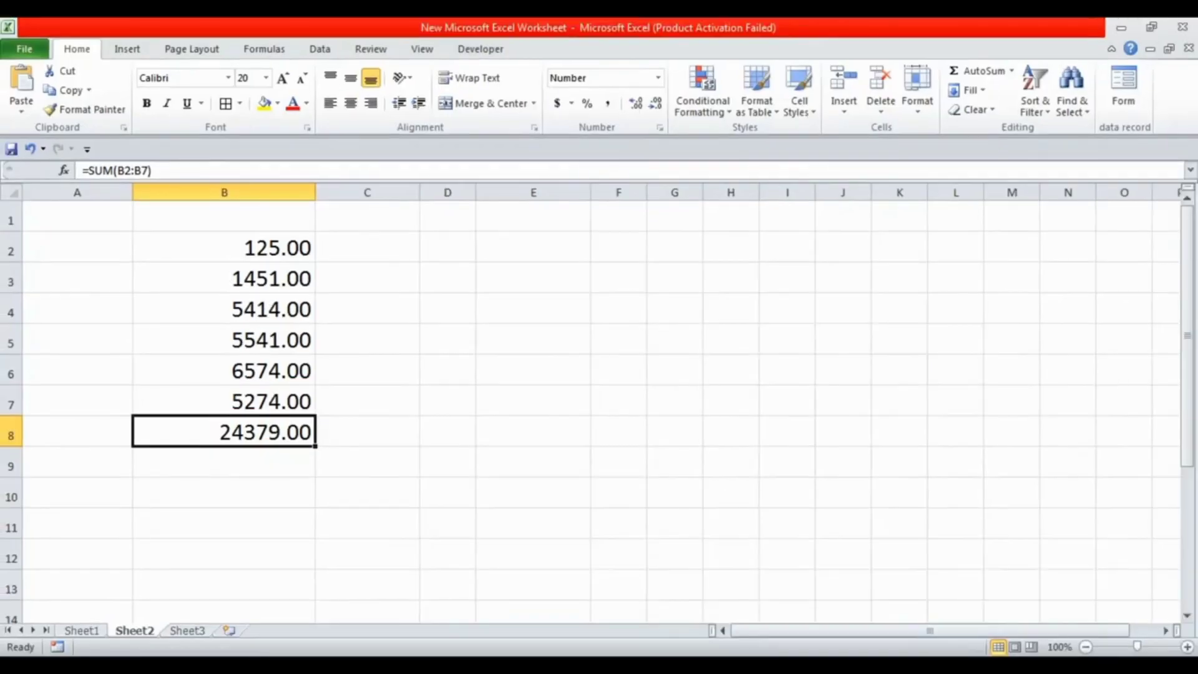
{"action": "left_click", "coordinate": [367, 431]}
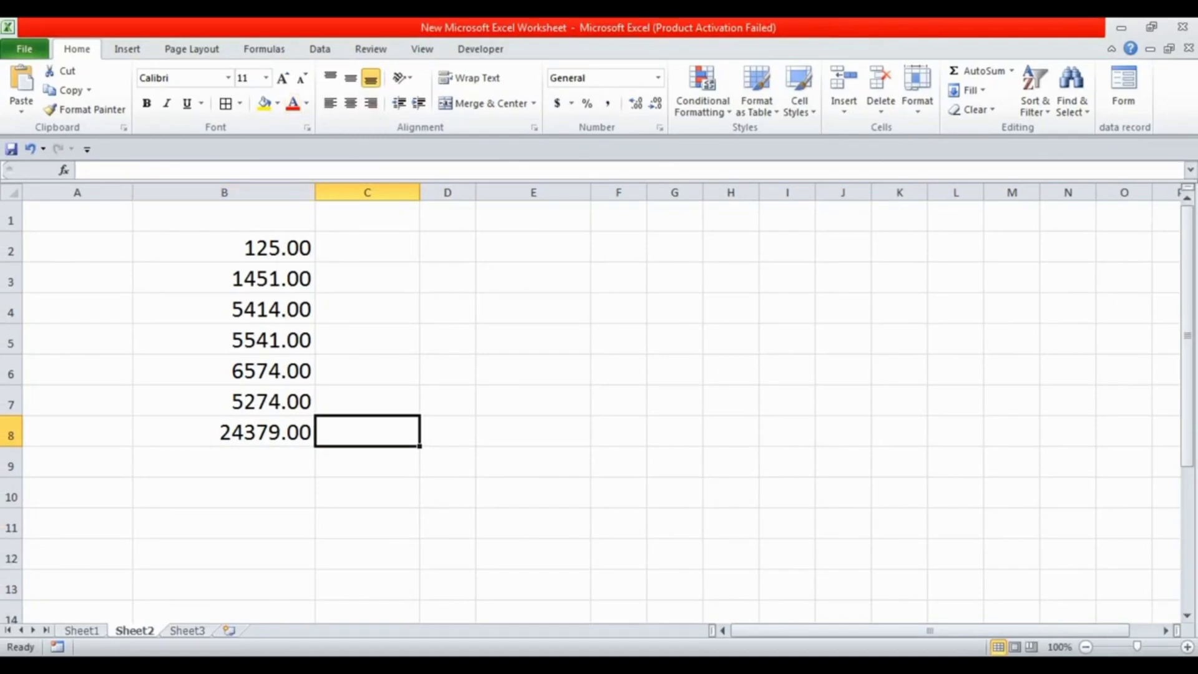
{"action": "left_click", "coordinate": [223, 248]}
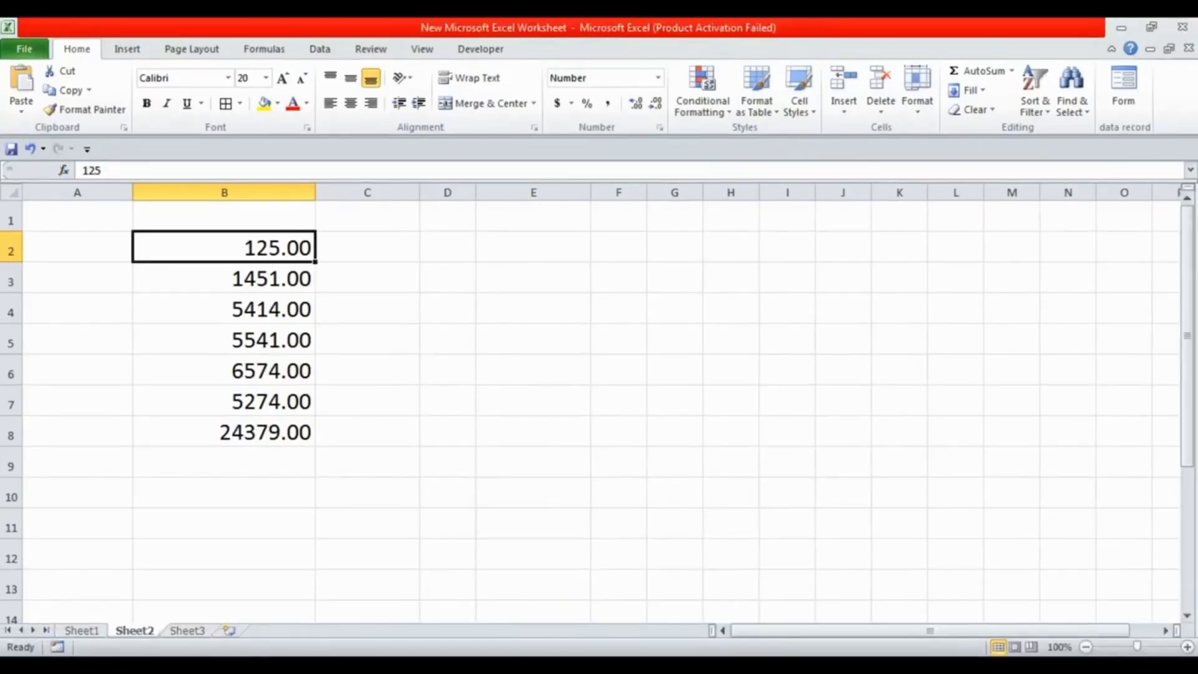
{"action": "left_click", "coordinate": [224, 432]}
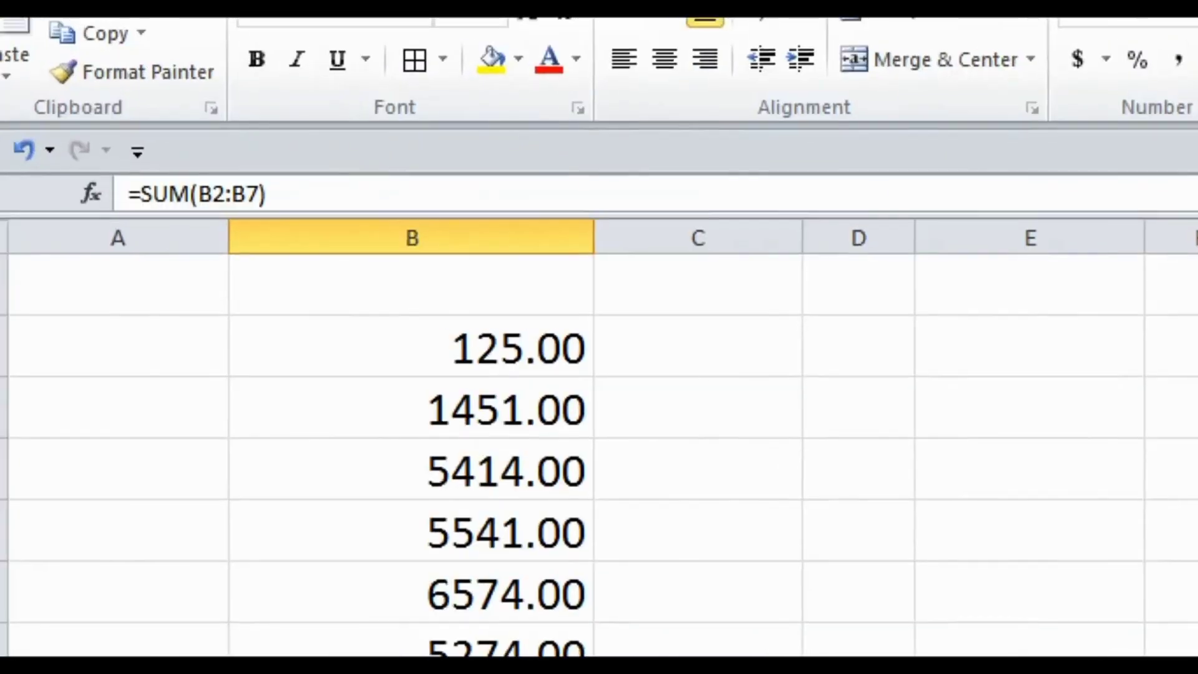
{"action": "left_click", "coordinate": [147, 141]}
{"action": "left_click_drag", "start_coordinate": [82, 152], "coordinate": [337, 223]}
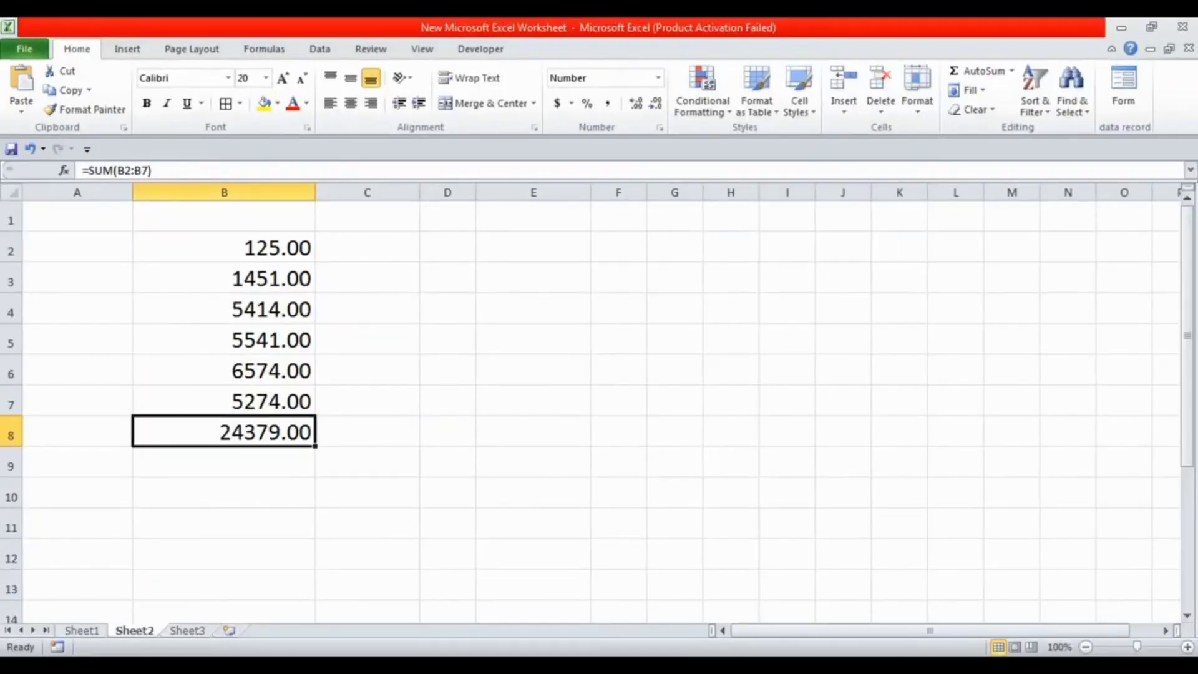
{"action": "left_click", "coordinate": [224, 247]}
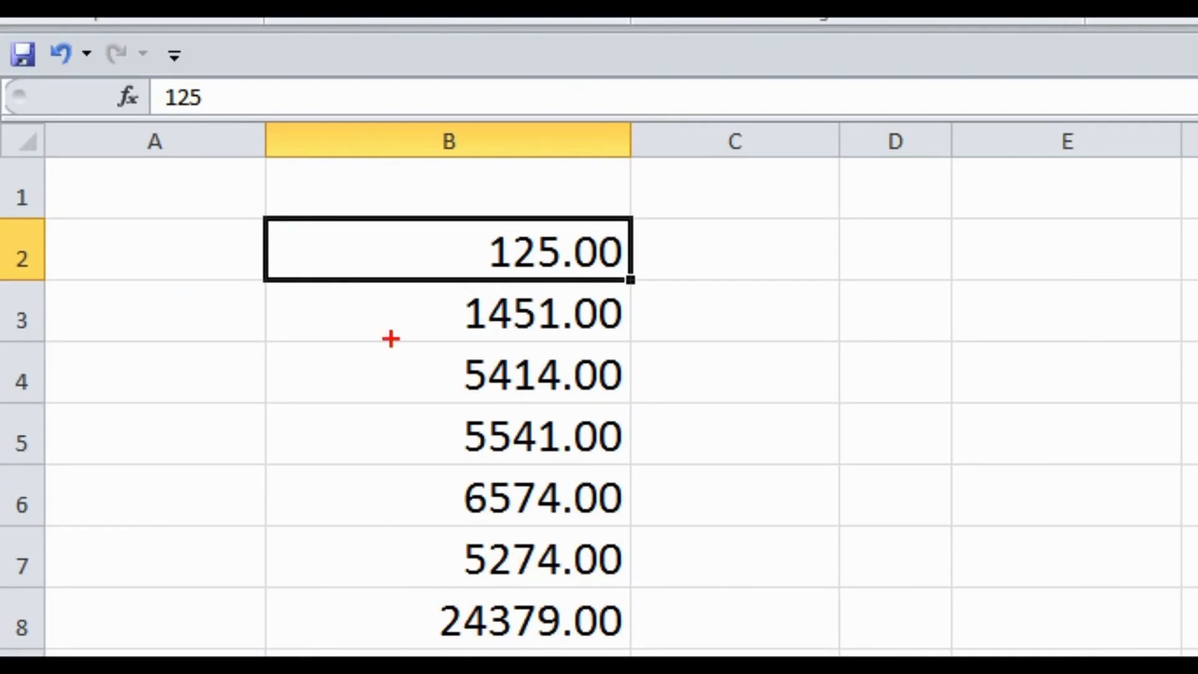
{"action": "mouse_move", "coordinate": [291, 518]}
{"action": "left_mouse_down"}
{"action": "mouse_move", "coordinate": [484, 594]}
{"action": "mouse_move", "coordinate": [664, 599]}
{"action": "mouse_move", "coordinate": [664, 582]}
{"action": "left_mouse_up"}
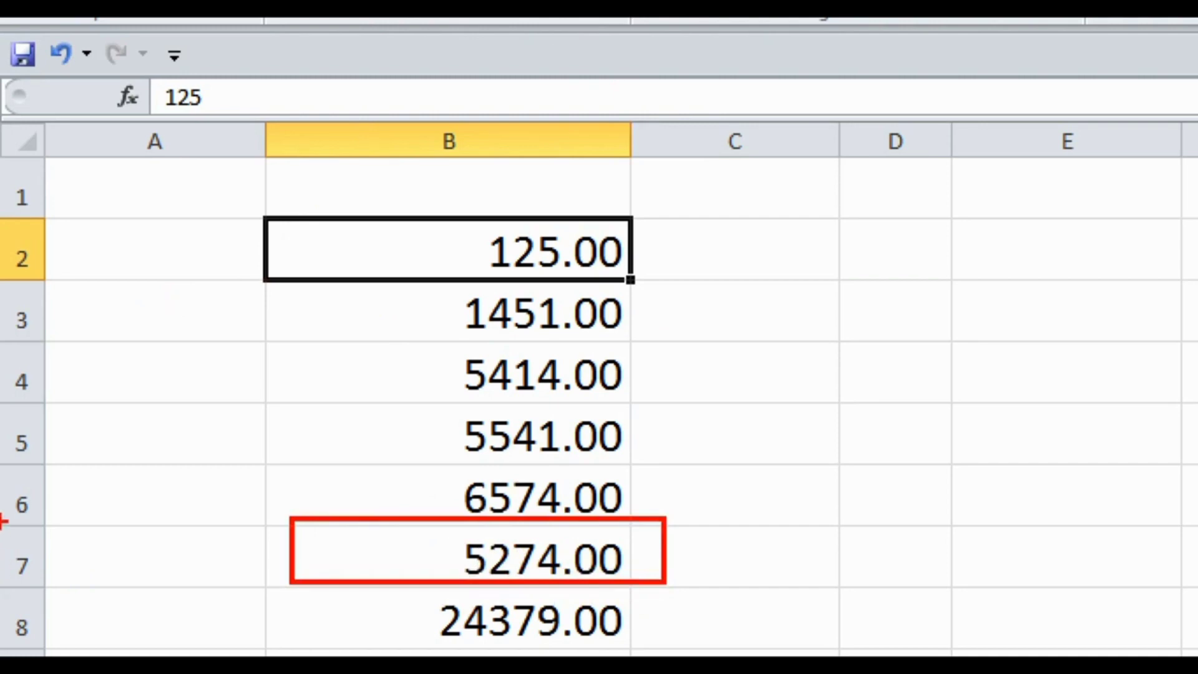
{"action": "left_click_drag", "start_coordinate": [2, 522], "coordinate": [82, 605]}
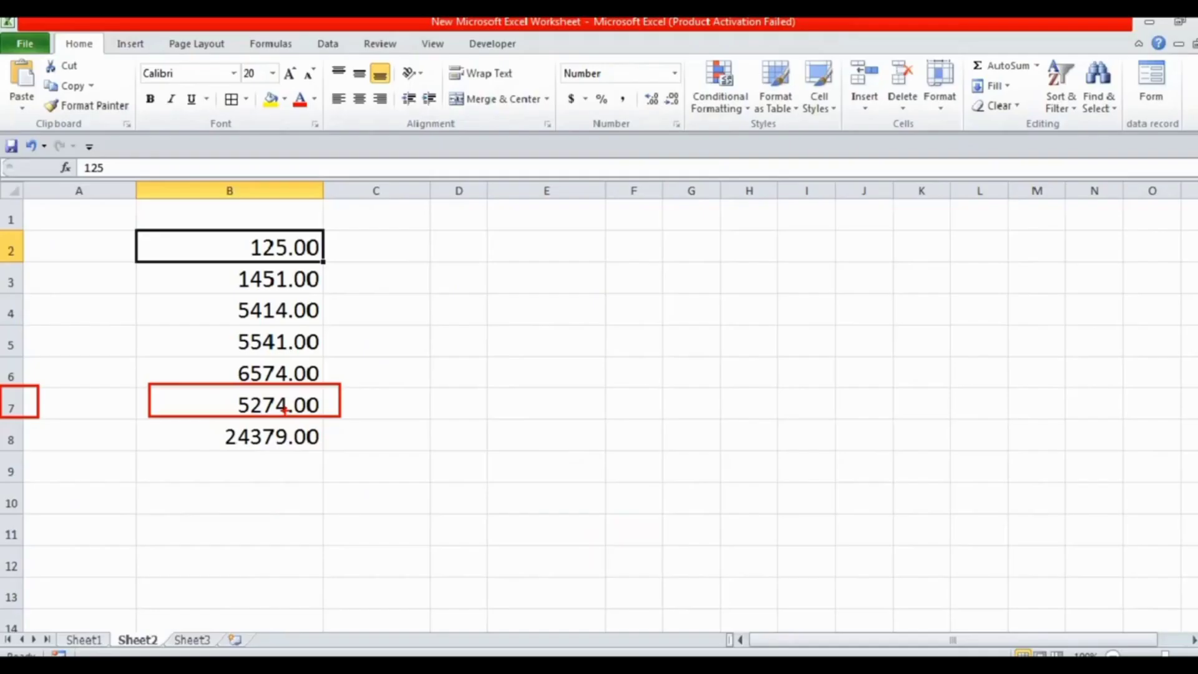
{"action": "left_click", "coordinate": [274, 436]}
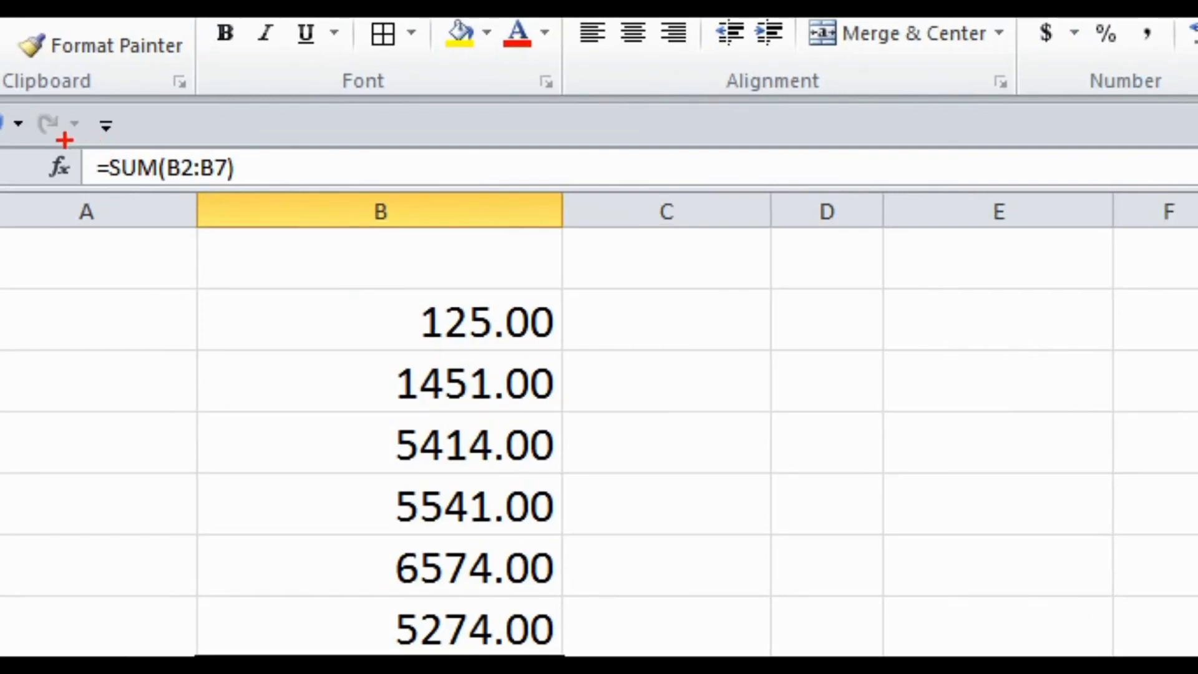
{"action": "left_click_drag", "start_coordinate": [67, 157], "coordinate": [180, 196]}
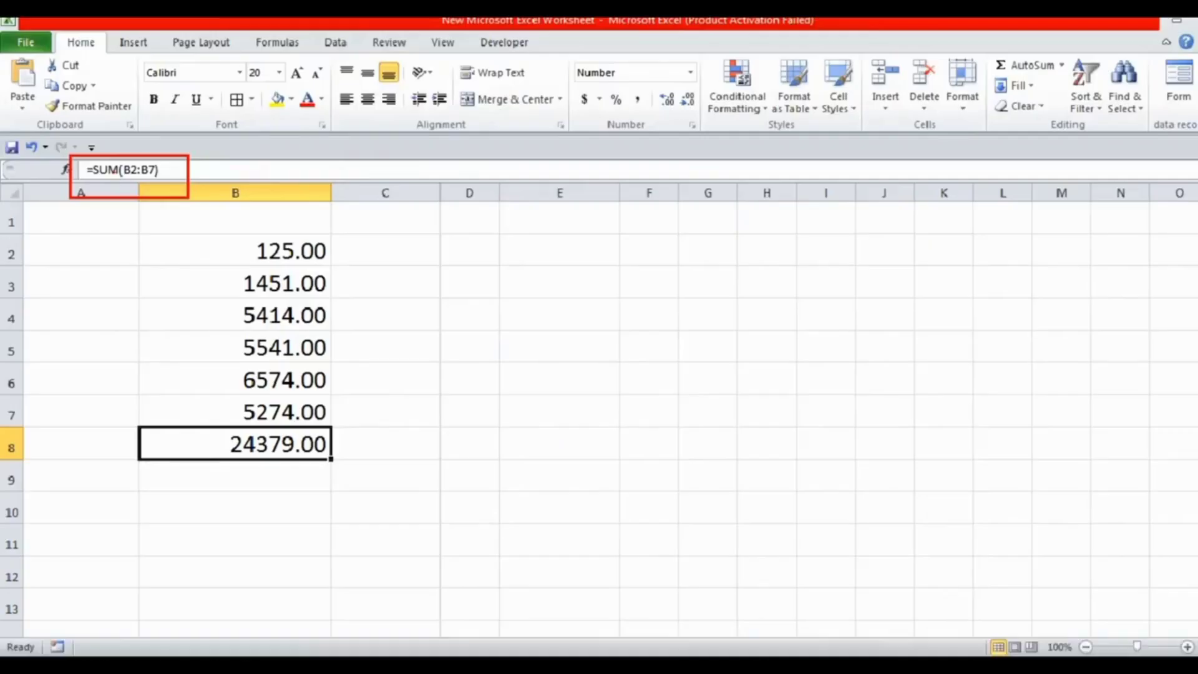
{"action": "left_click", "coordinate": [446, 461]}
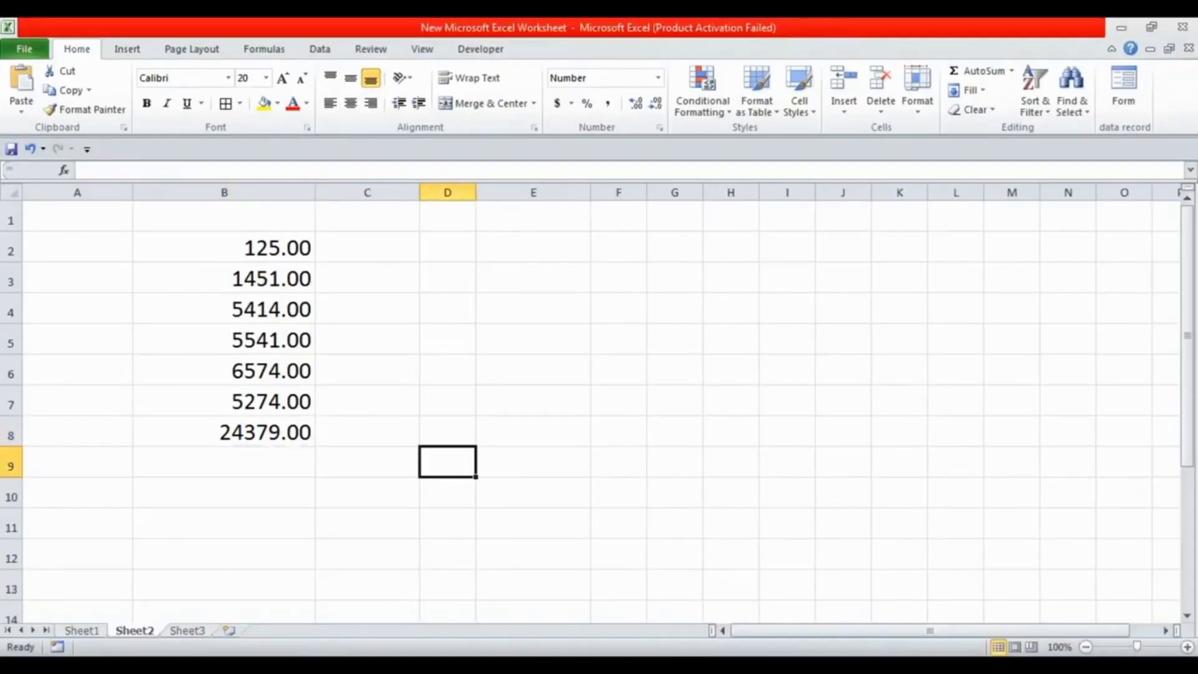
Replace the total in B8 with a manually entered SUM formula, selecting cells B2 through B7 as its range
{"action": "left_click", "coordinate": [249, 433]}
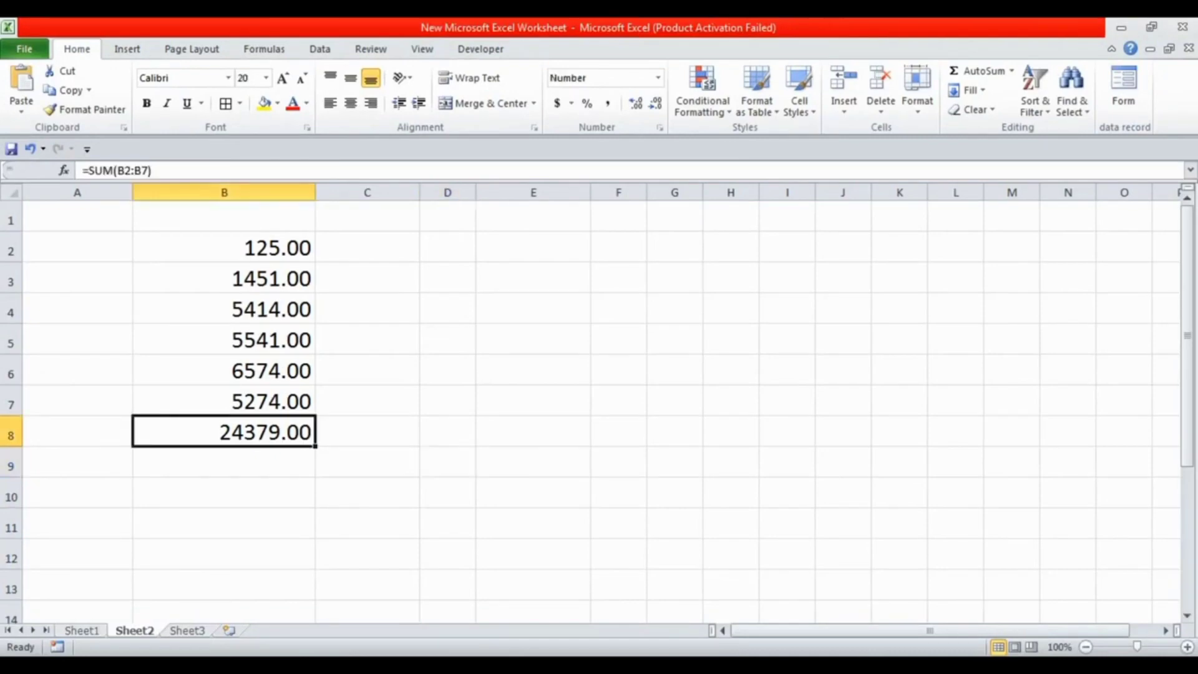
{"action": "type", "text": "="}
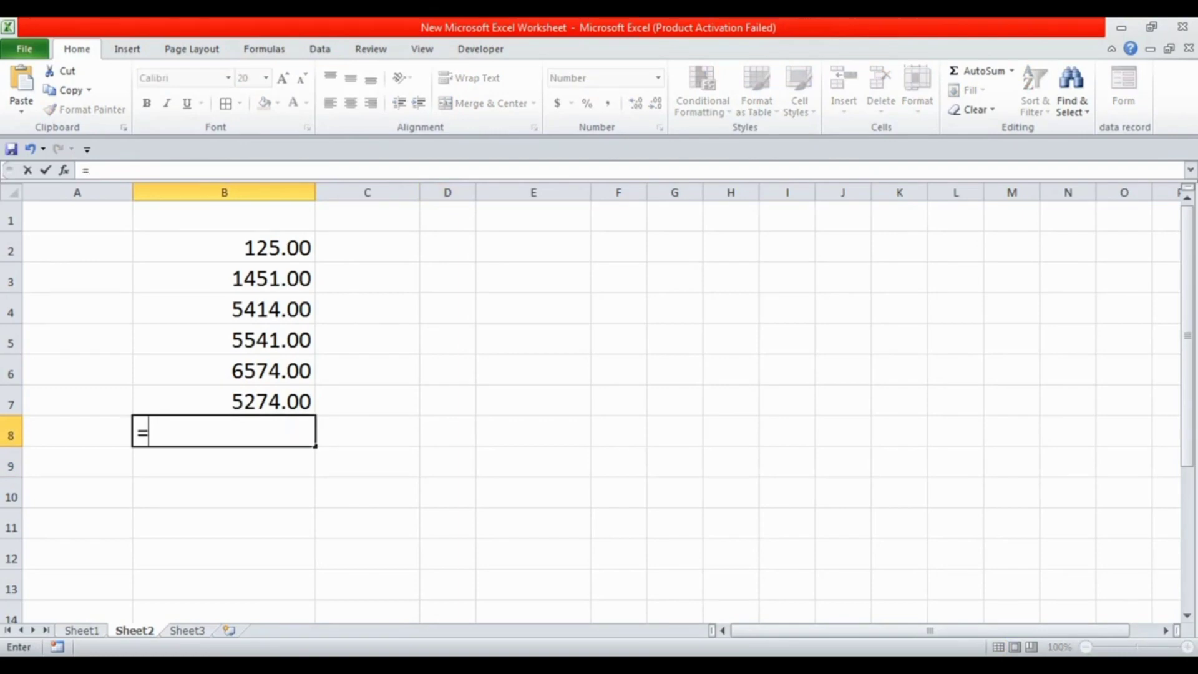
{"action": "type", "text": "sum"}
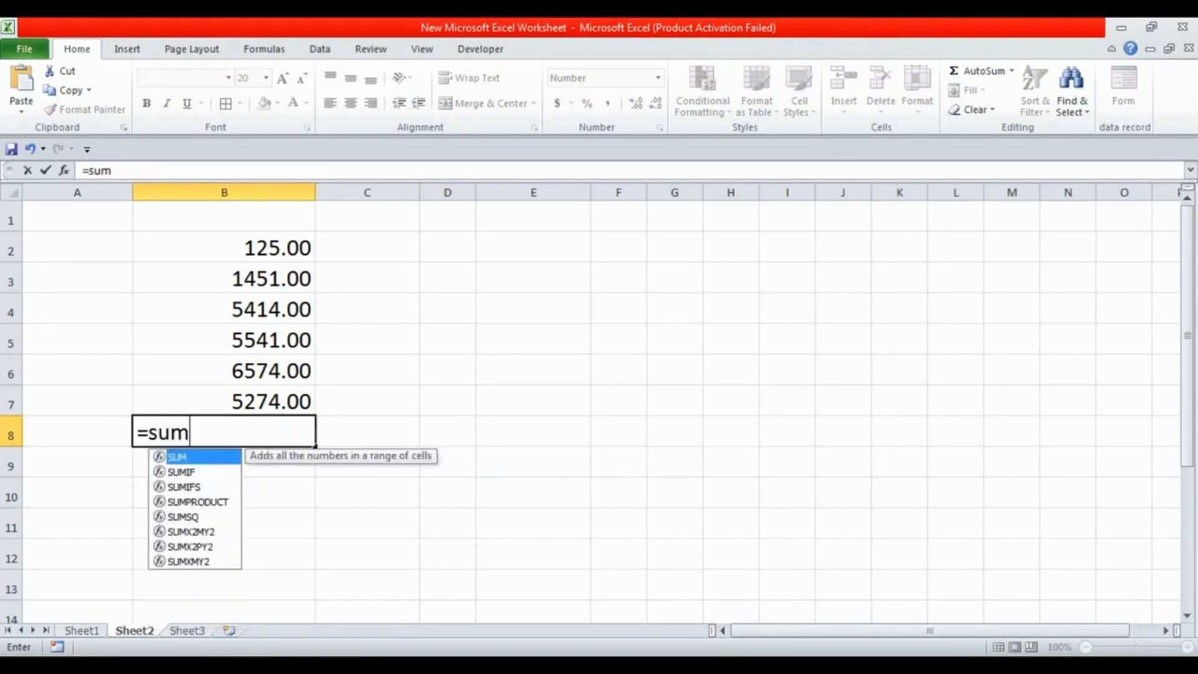
{"action": "type", "text": "("}
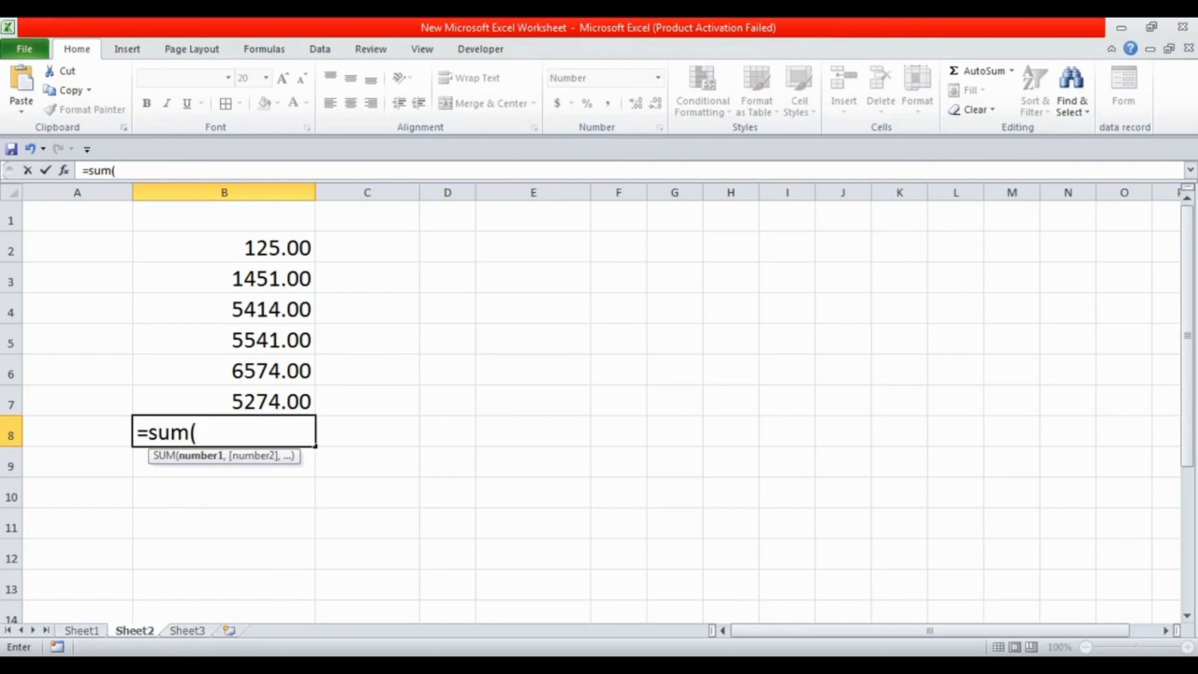
{"action": "key", "text": "Up"}
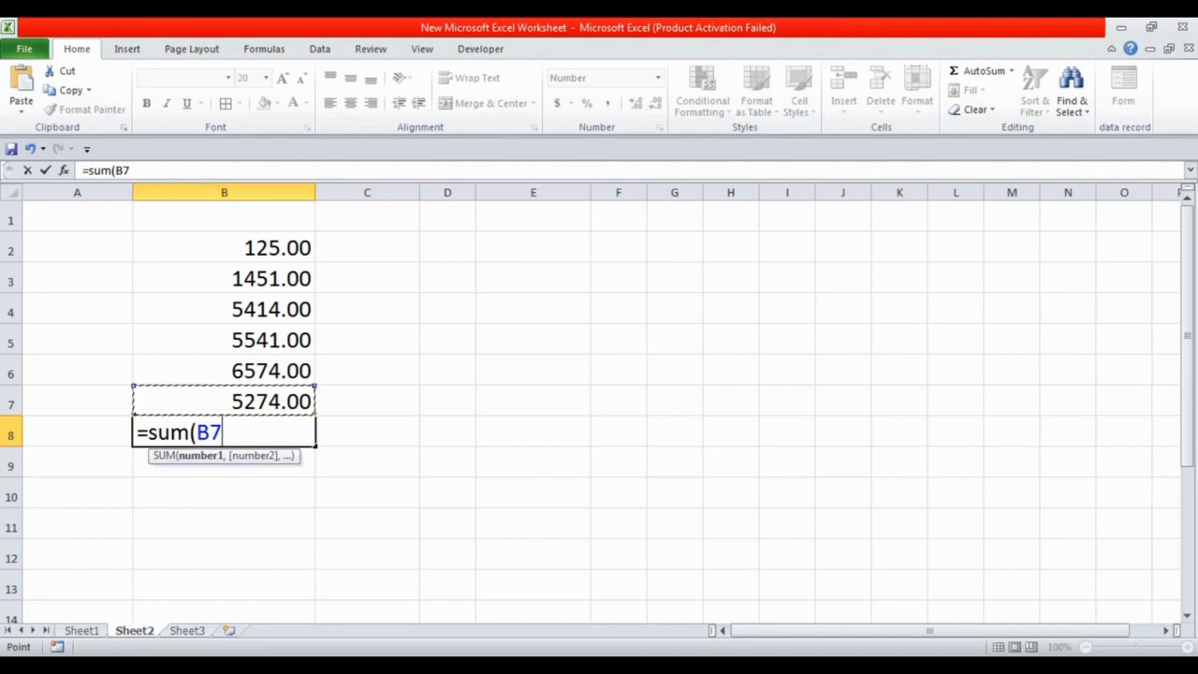
{"action": "key", "text": "shift+Up"}
{"action": "key", "text": "shift+Up"}
{"action": "key", "text": "shift+Up"}
{"action": "key", "text": "shift+Up"}
{"action": "key", "text": "shift+Up"}
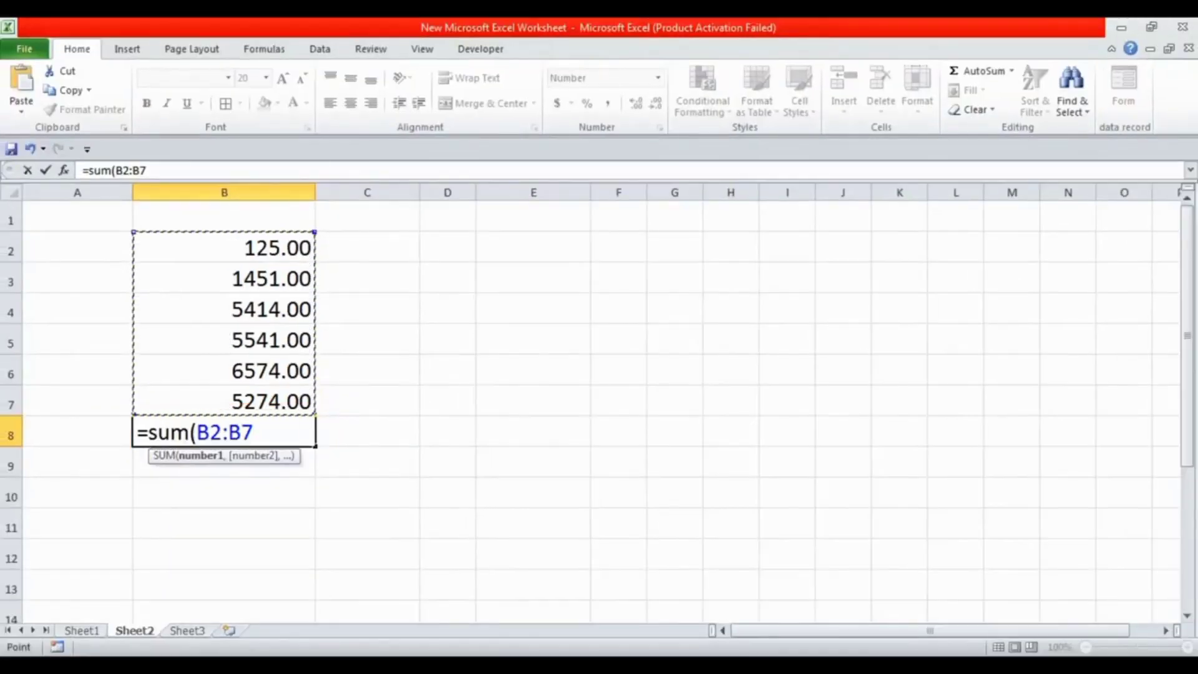
{"action": "key", "text": "Return"}
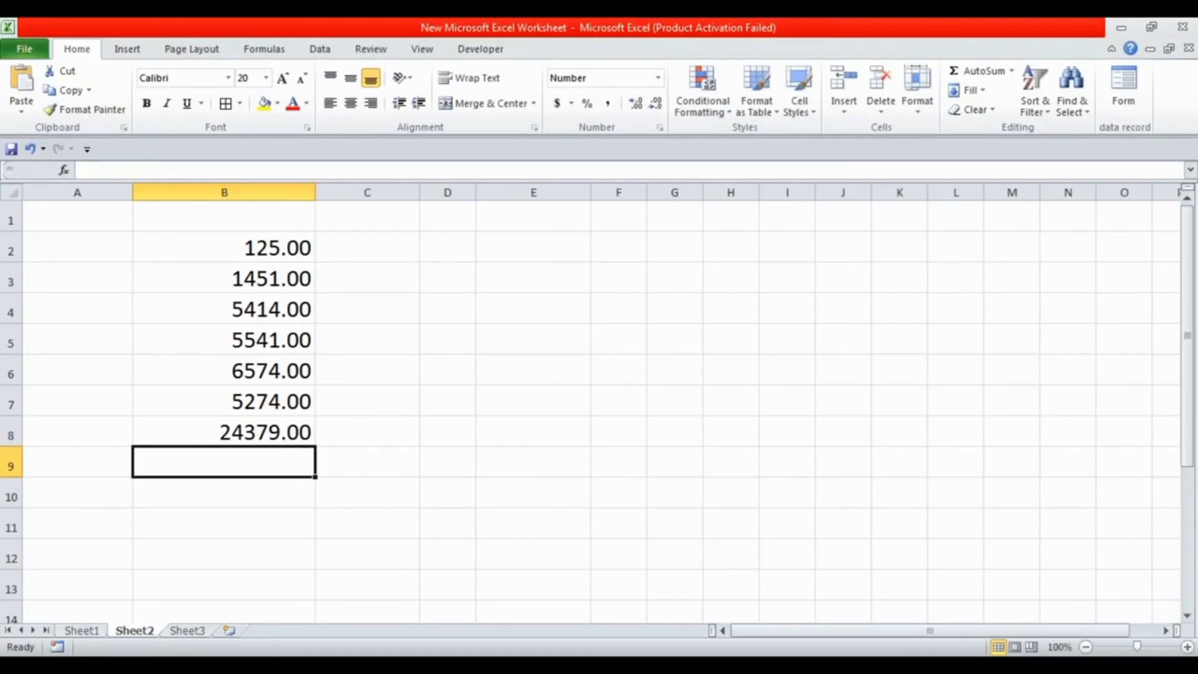
Re-enter the SUM formula in B8, writing out the range reference b2:b7 instead of selecting the cells
{"action": "left_click", "coordinate": [224, 432]}
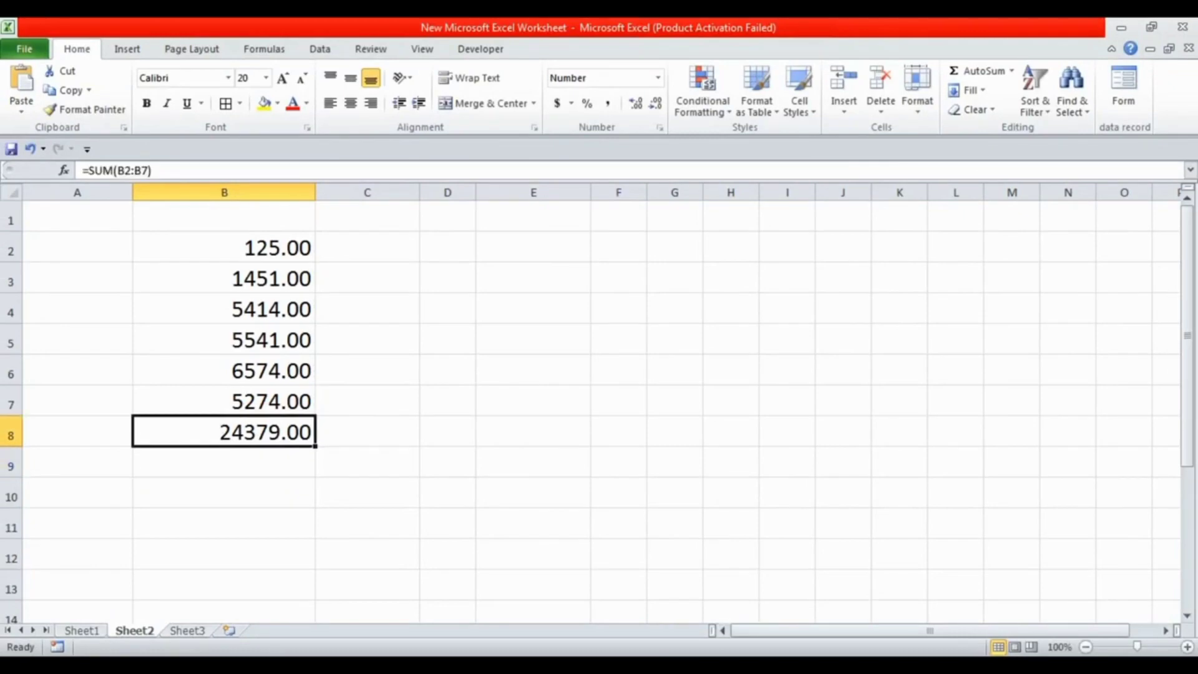
{"action": "type", "text": "=sum"}
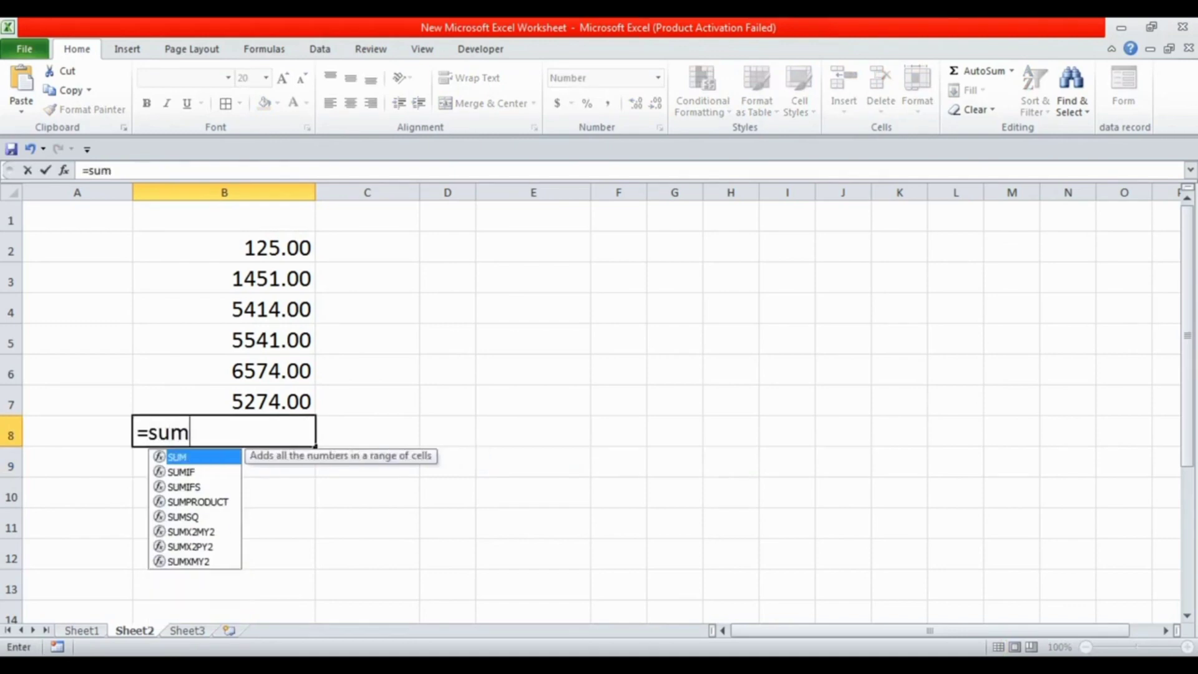
{"action": "type", "text": "("}
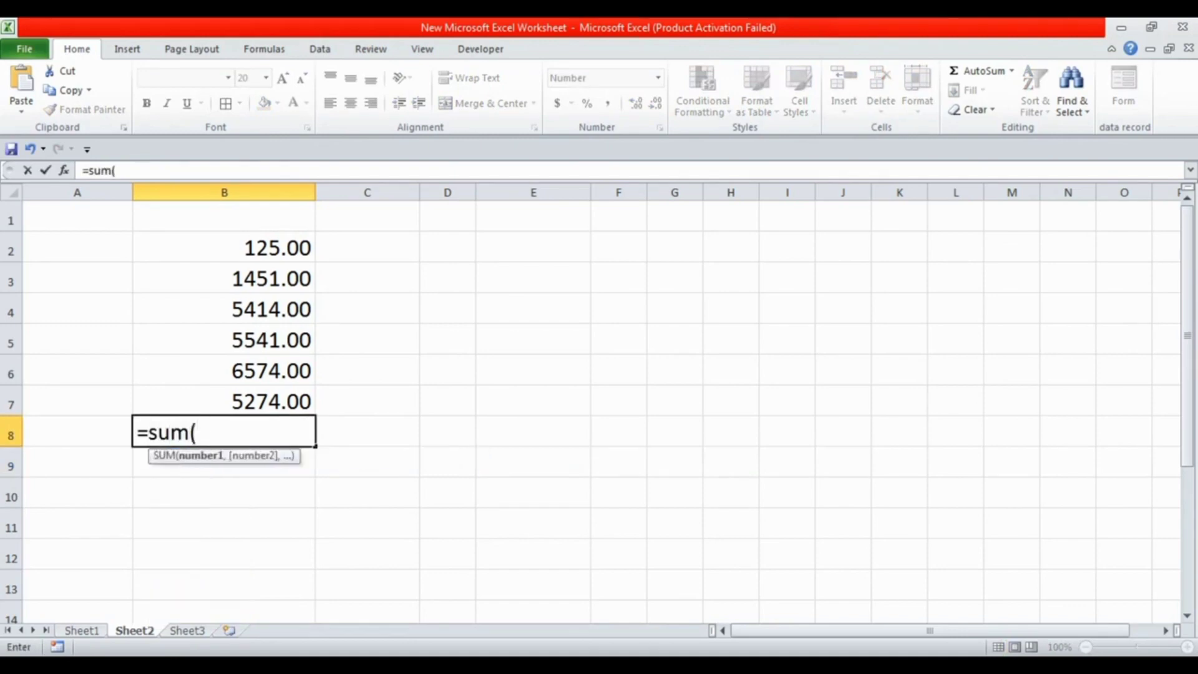
{"action": "type", "text": "b2"}
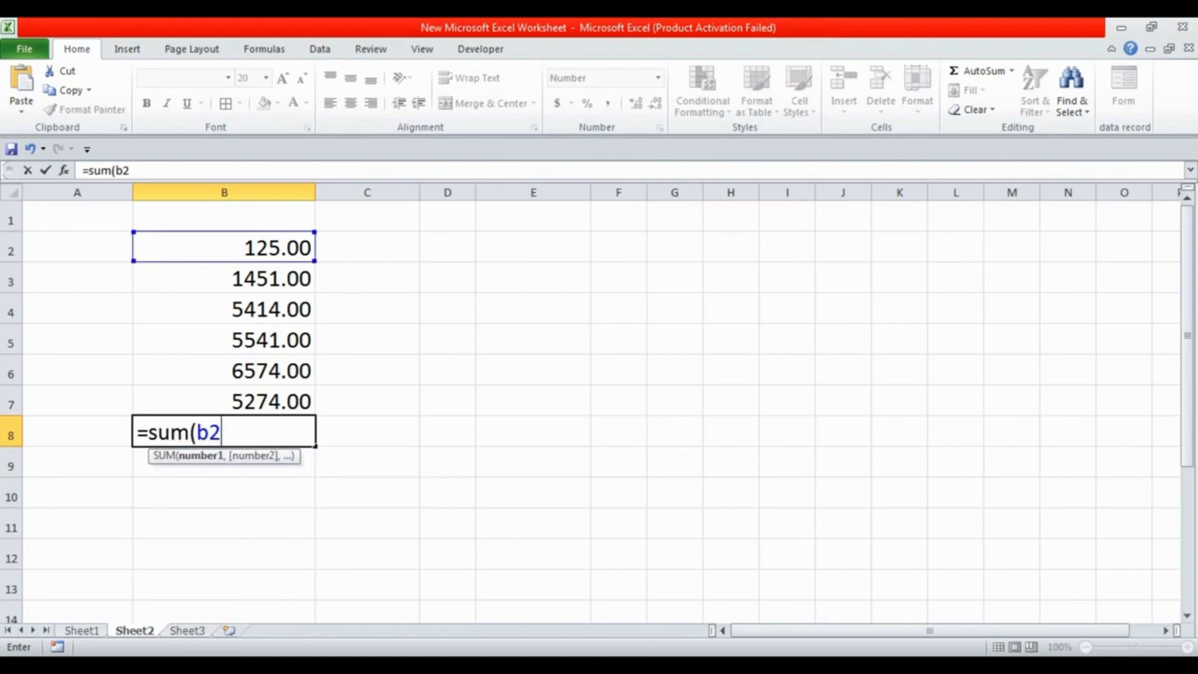
{"action": "type", "text": ":b7"}
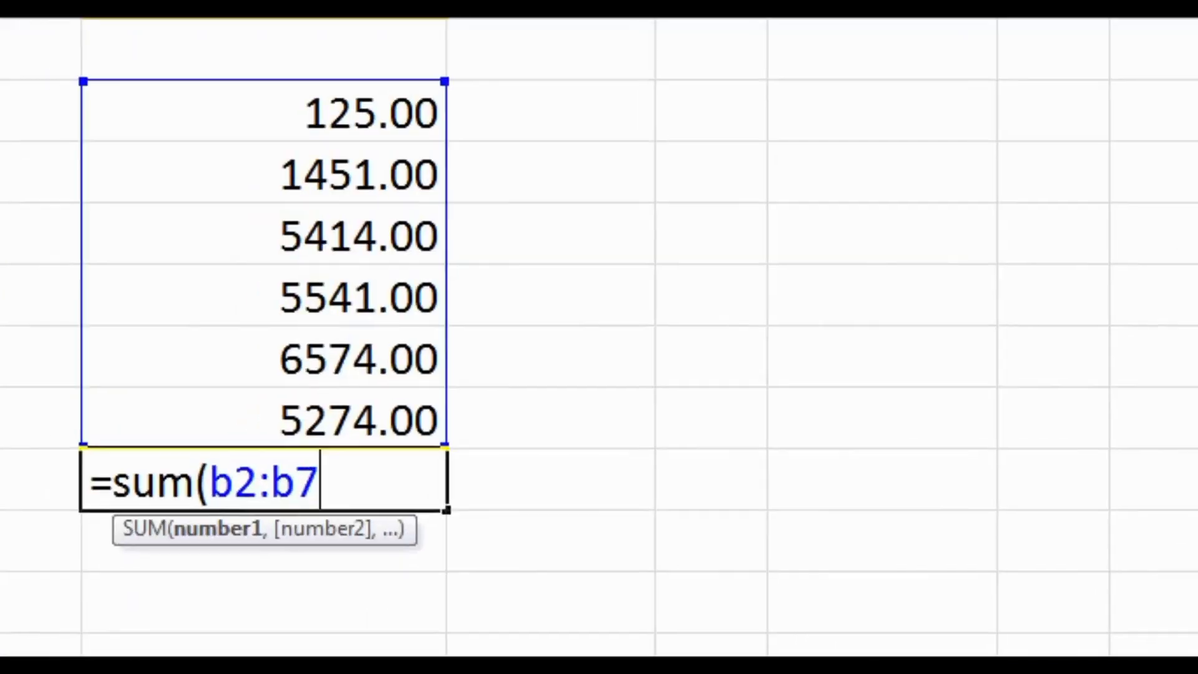
{"action": "mouse_move", "coordinate": [31, 43]}
{"action": "left_mouse_down"}
{"action": "mouse_move", "coordinate": [227, 293]}
{"action": "mouse_move", "coordinate": [485, 445]}
{"action": "mouse_move", "coordinate": [491, 491]}
{"action": "left_mouse_up"}
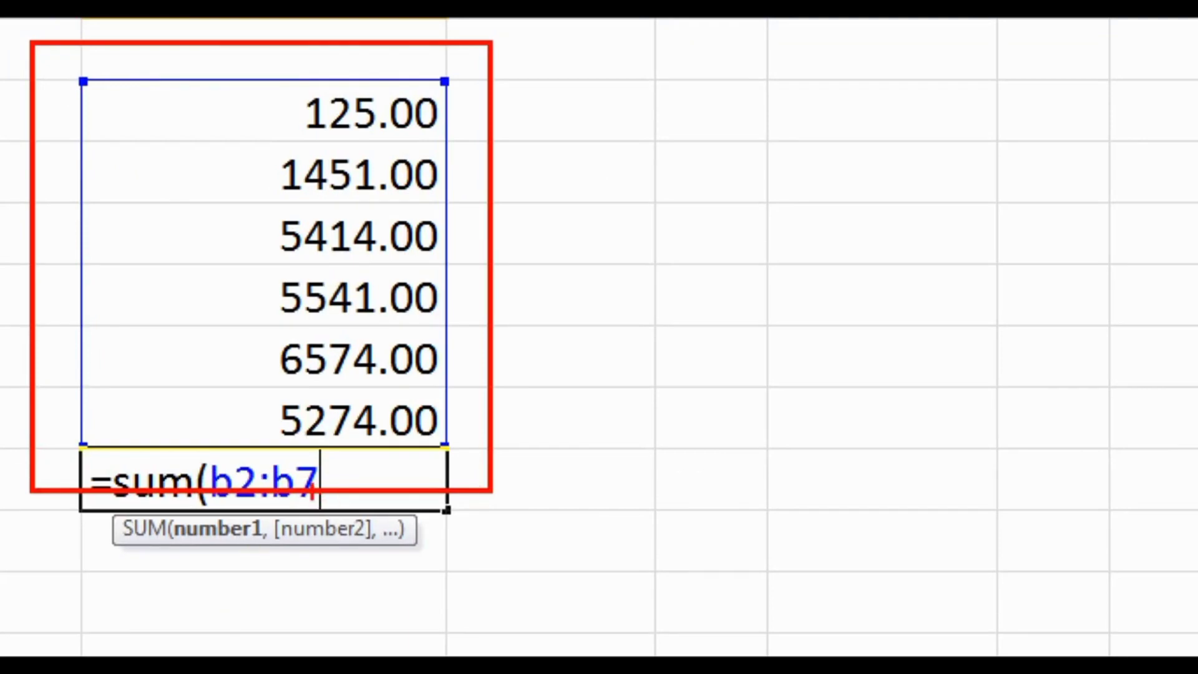
{"action": "key", "text": "Escape"}
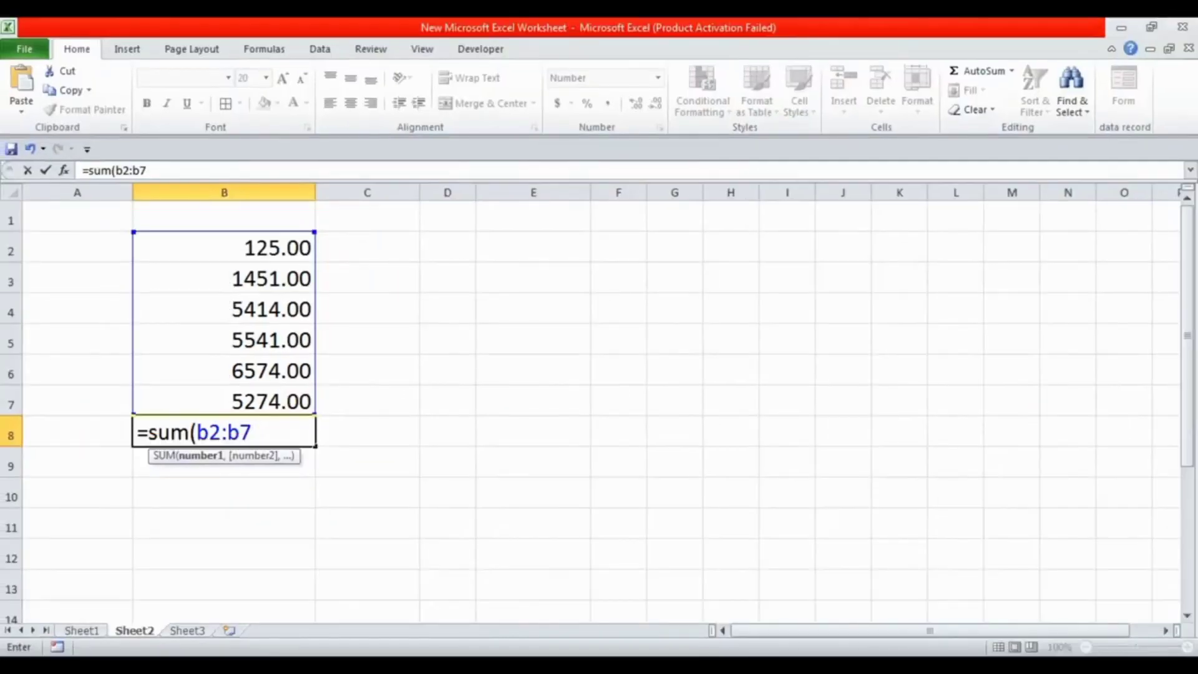
{"action": "key", "text": "Return"}
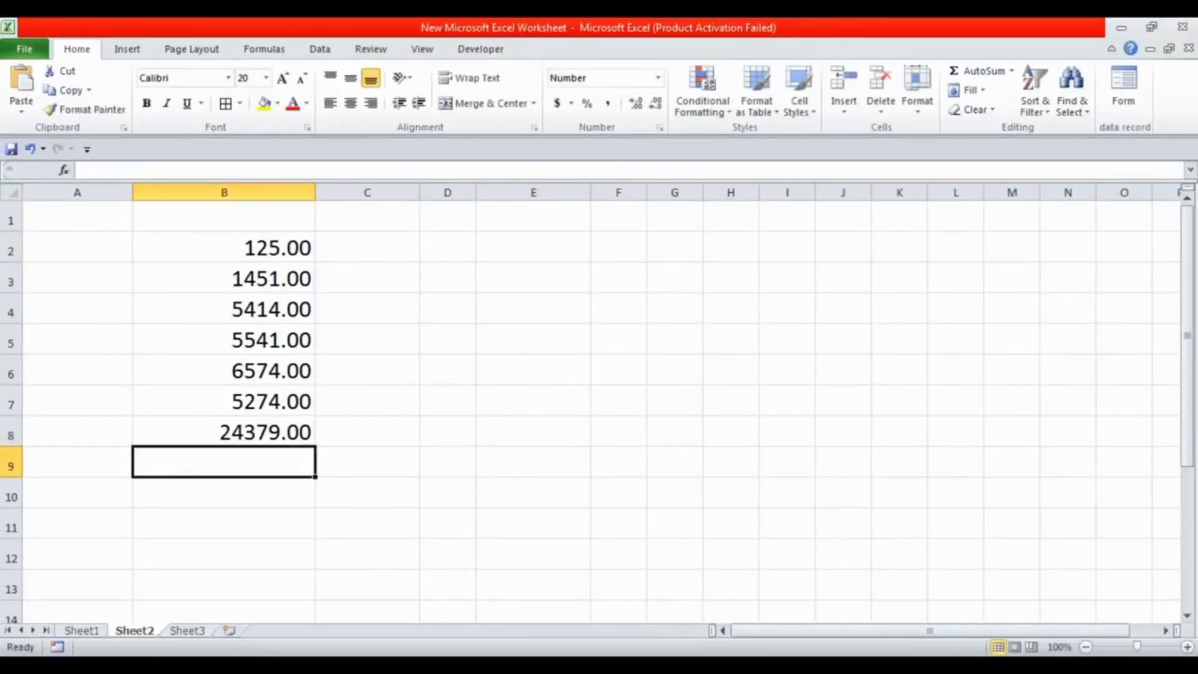
Clear the total in B8 and all the numbers in B2 through B7
{"action": "key", "text": "Up"}
{"action": "key", "text": "Delete"}
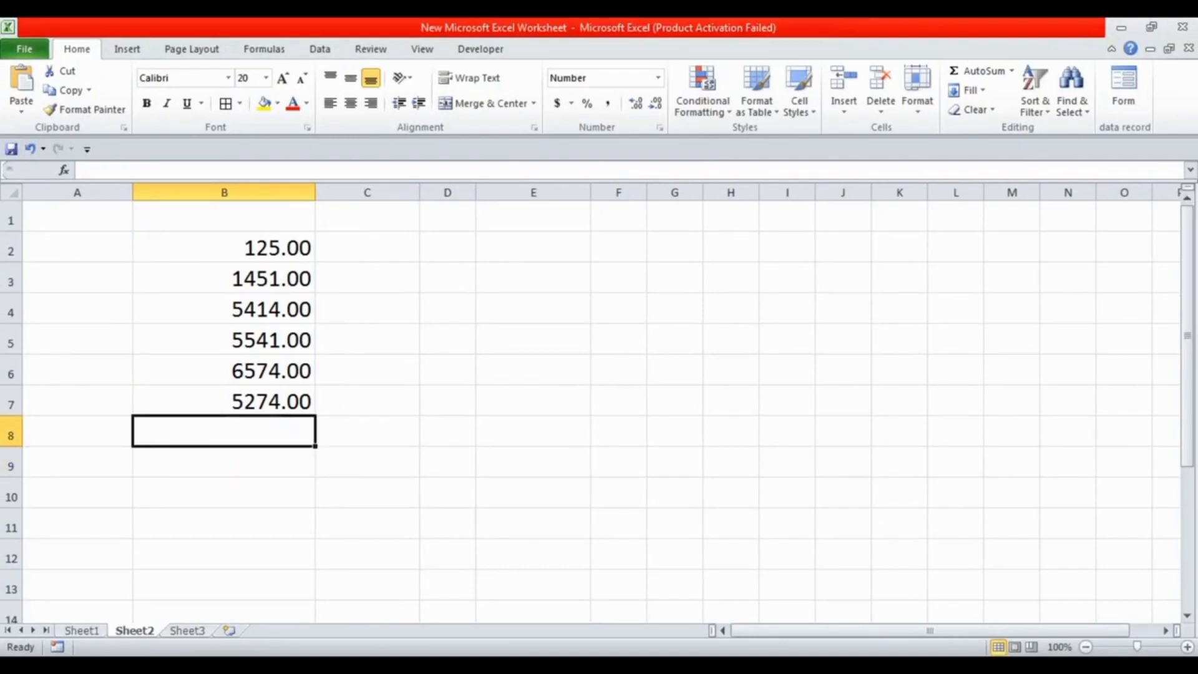
{"action": "key", "text": "Up"}
{"action": "key", "text": "Up"}
{"action": "key", "text": "Up"}
{"action": "key", "text": "Up"}
{"action": "key", "text": "Up"}
{"action": "key", "text": "Up"}
{"action": "key", "text": "shift+Down"}
{"action": "key", "text": "shift+Down"}
{"action": "key", "text": "shift+Down"}
{"action": "key", "text": "shift+Down"}
{"action": "key", "text": "shift+Down"}
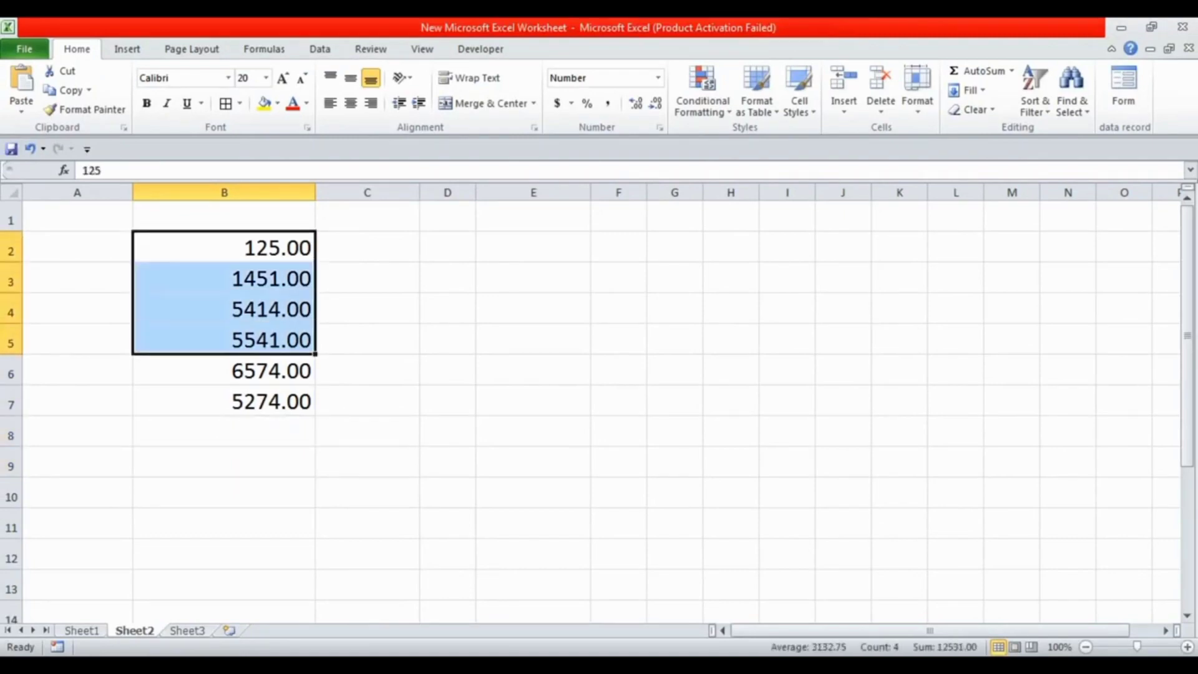
{"action": "key", "text": "Delete"}
{"action": "key", "text": "Down"}
{"action": "key", "text": "Up"}
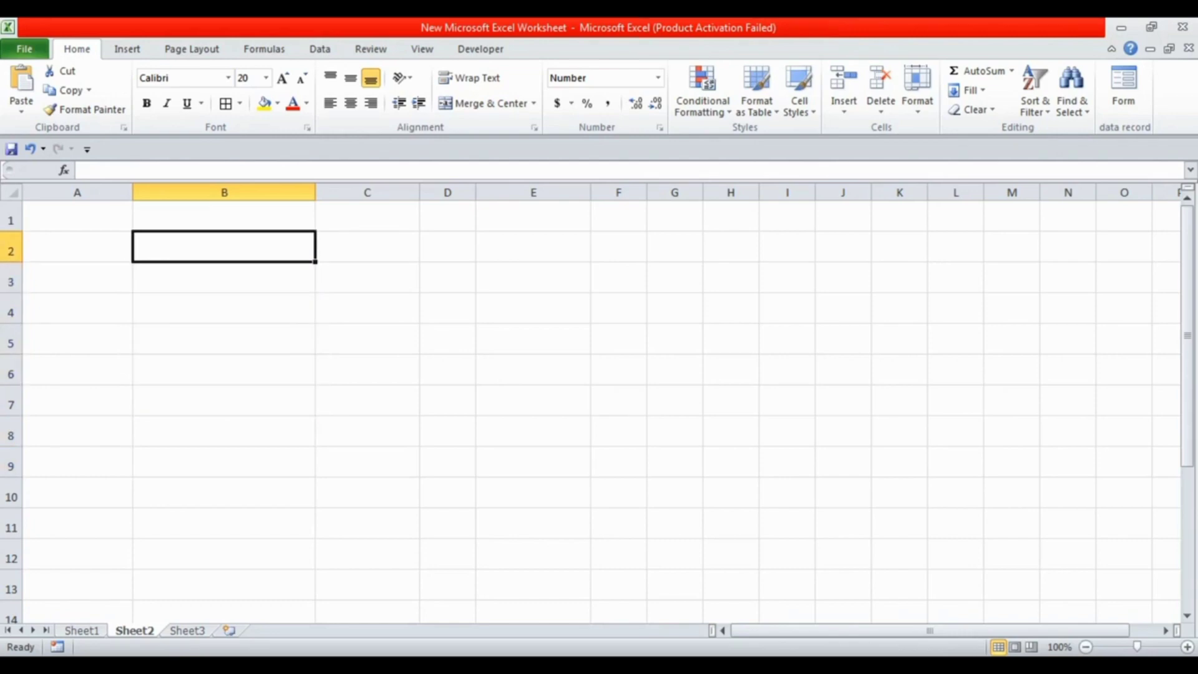
Enter the numbers 11, 112, 14, 4550 and 554 across row 2, in cells B2 through F2
{"action": "type", "text": "11"}
{"action": "key", "text": "Right"}
{"action": "type", "text": "112"}
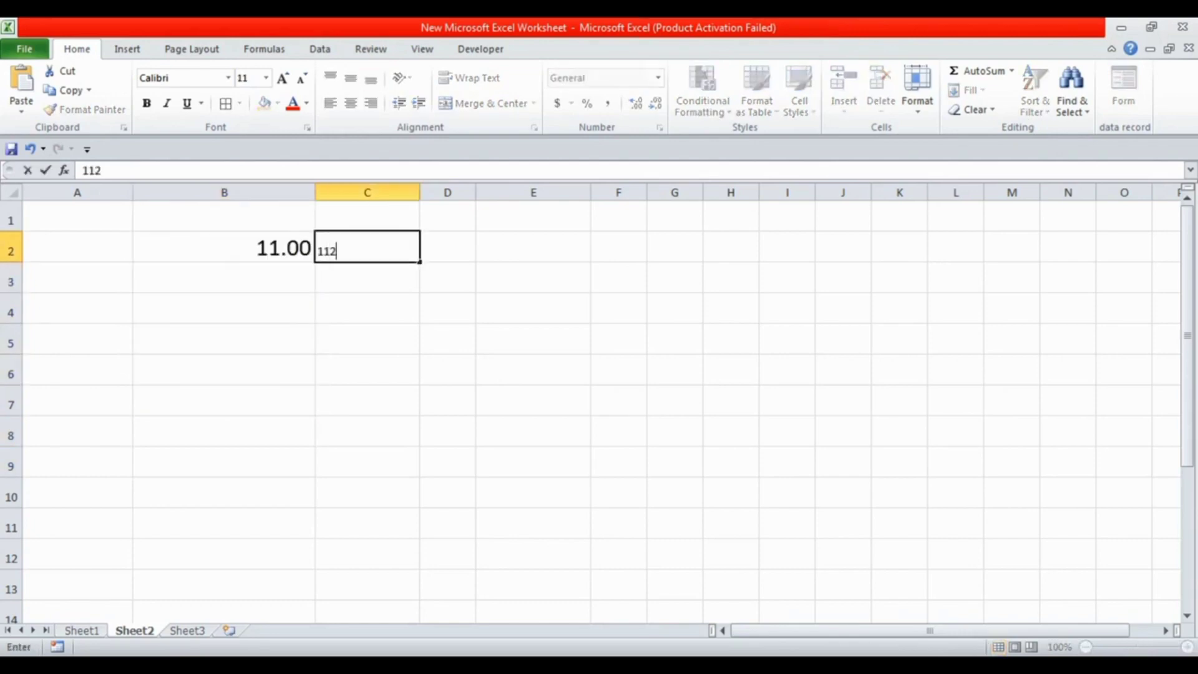
{"action": "key", "text": "Up"}
{"action": "key", "text": "Right"}
{"action": "key", "text": "Down"}
{"action": "type", "text": "14"}
{"action": "key", "text": "Right"}
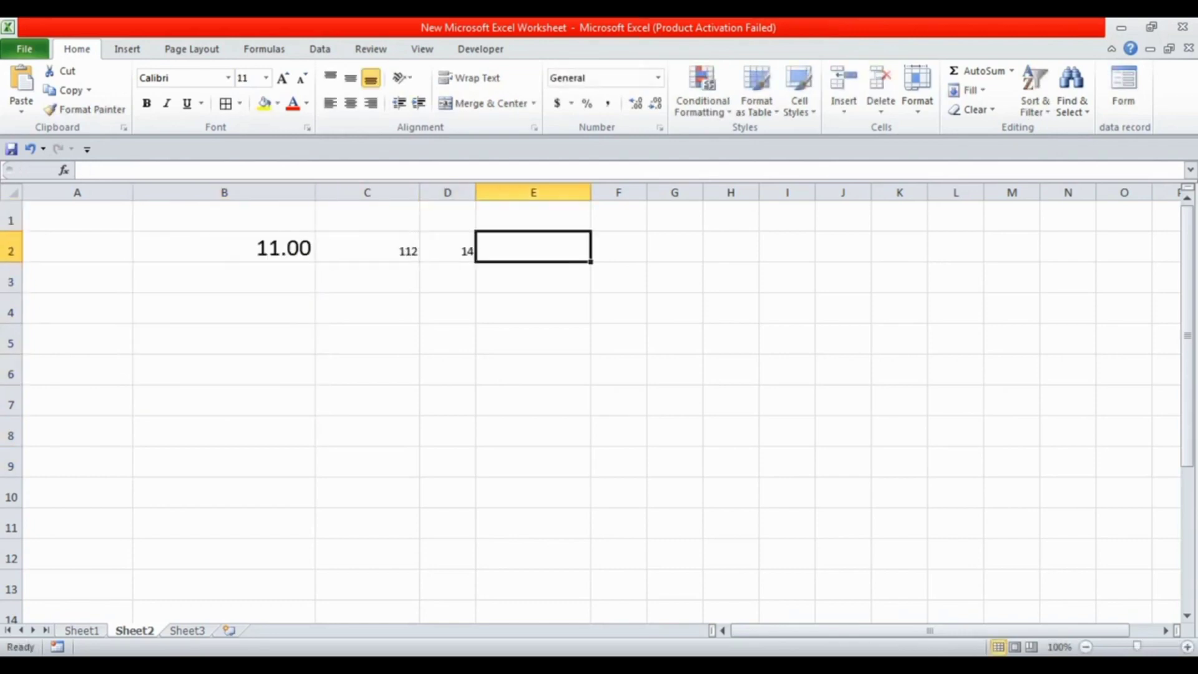
{"action": "type", "text": "4550"}
{"action": "key", "text": "Right"}
{"action": "type", "text": "554"}
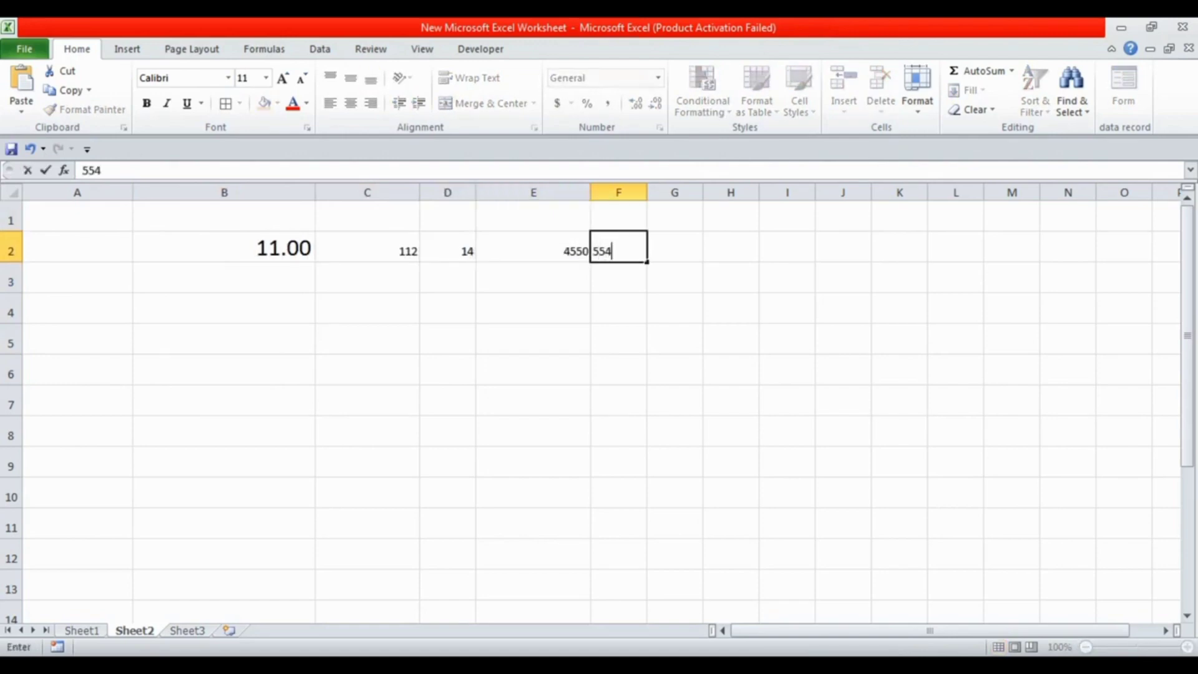
{"action": "key", "text": "Return"}
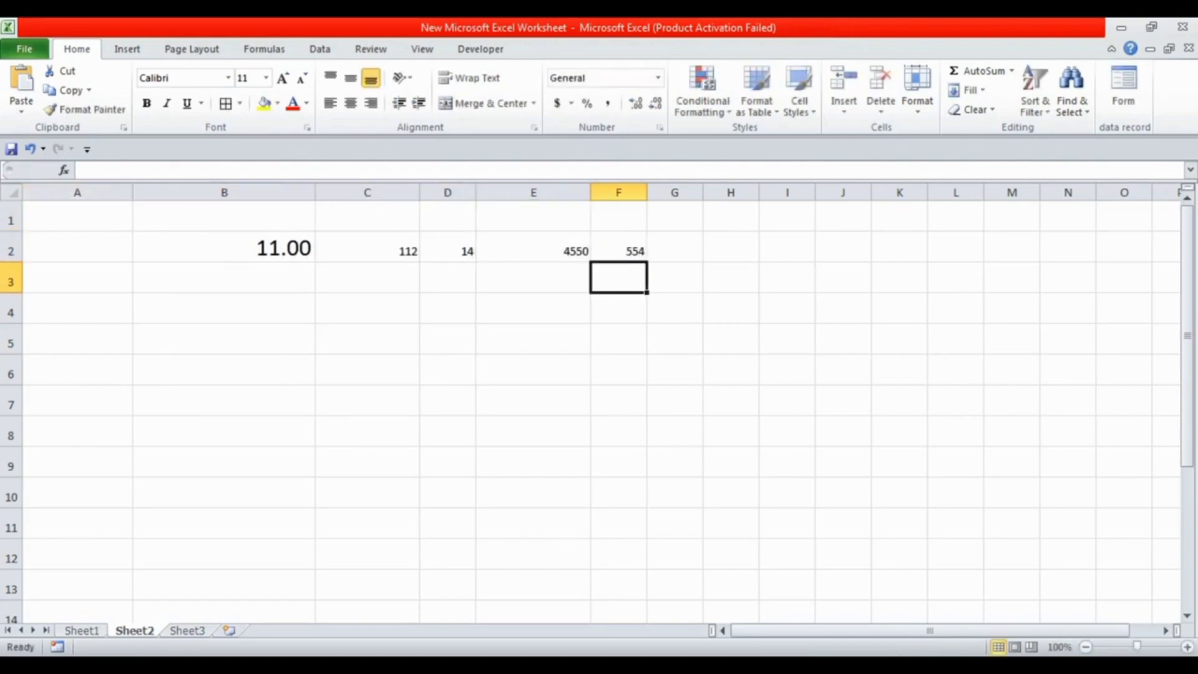
Increase the font size of the whole of row 2 to 24
{"action": "left_click", "coordinate": [12, 250]}
{"action": "left_click", "coordinate": [283, 78]}
{"action": "left_click", "coordinate": [283, 78]}
{"action": "left_click", "coordinate": [282, 78]}
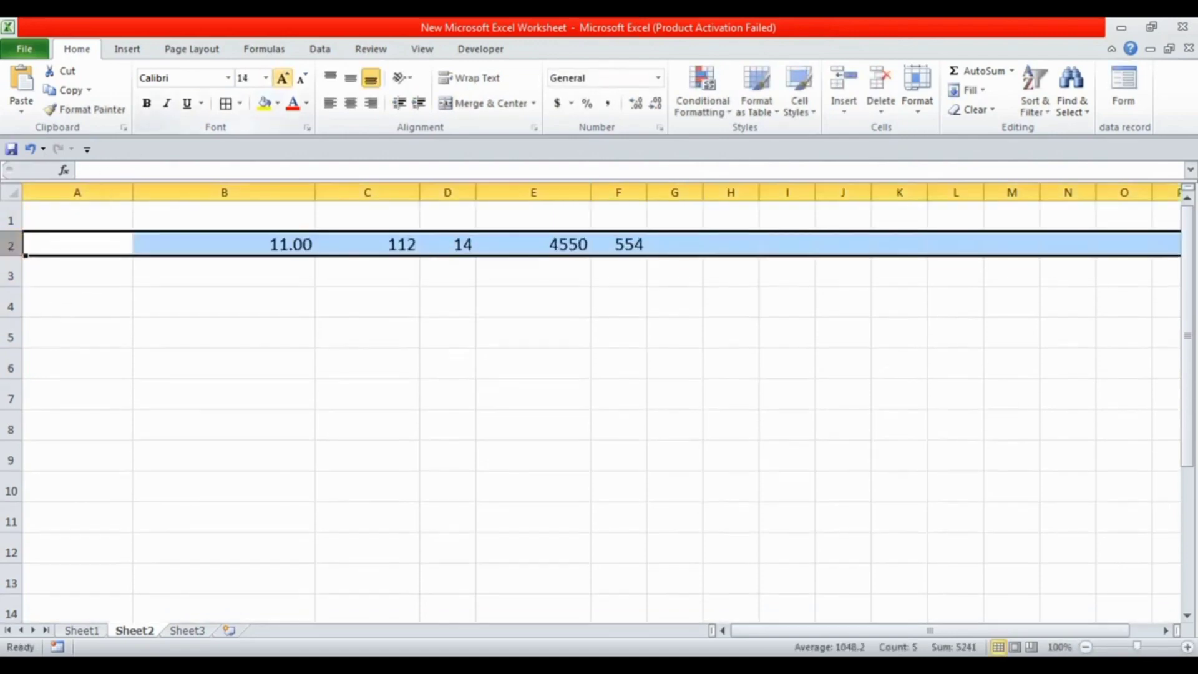
{"action": "left_click", "coordinate": [282, 78]}
{"action": "left_click", "coordinate": [282, 78]}
{"action": "left_click", "coordinate": [282, 78]}
{"action": "left_click", "coordinate": [282, 78]}
{"action": "left_click", "coordinate": [533, 344]}
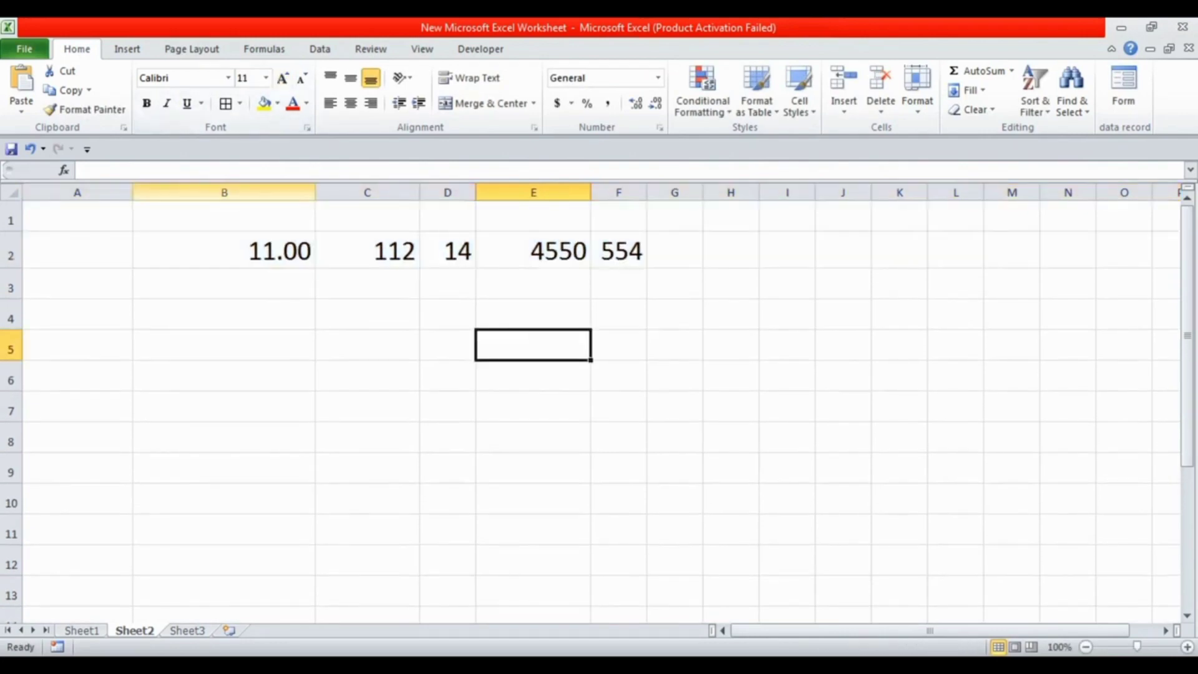
Format columns B through F to show numbers with two decimal places
{"action": "left_click_drag", "start_coordinate": [224, 192], "coordinate": [618, 192]}
{"action": "left_click", "coordinate": [635, 103]}
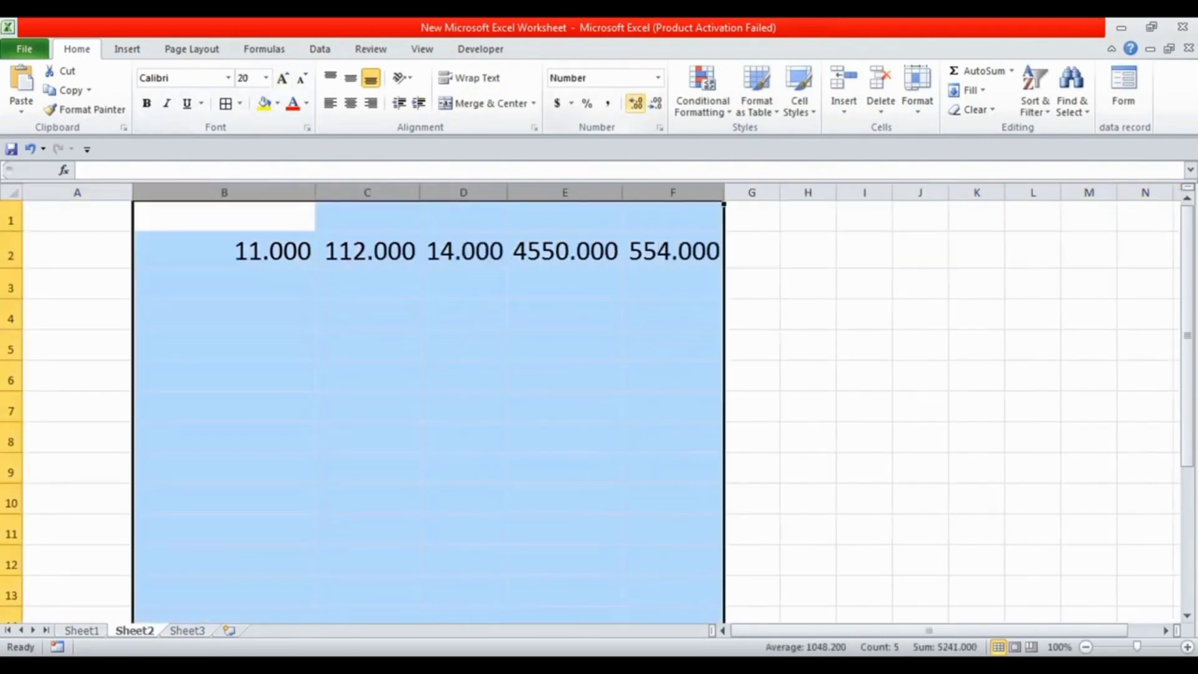
{"action": "left_click", "coordinate": [655, 103]}
{"action": "left_click", "coordinate": [655, 103]}
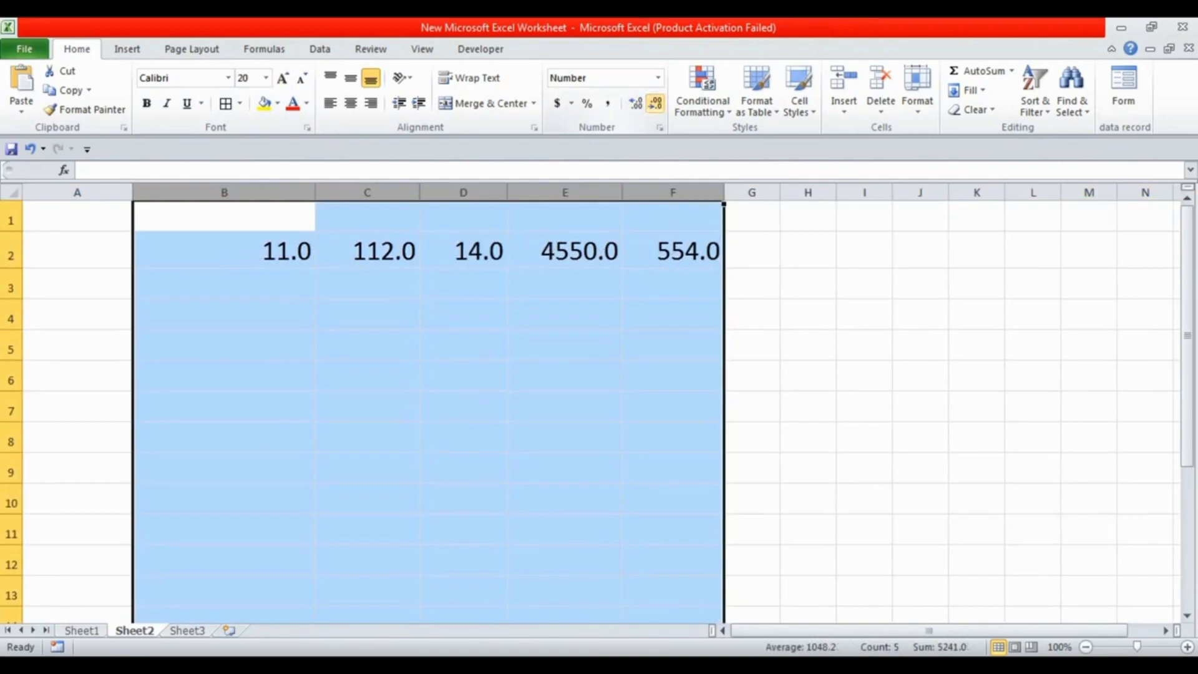
{"action": "left_click", "coordinate": [636, 103]}
{"action": "left_click", "coordinate": [565, 315]}
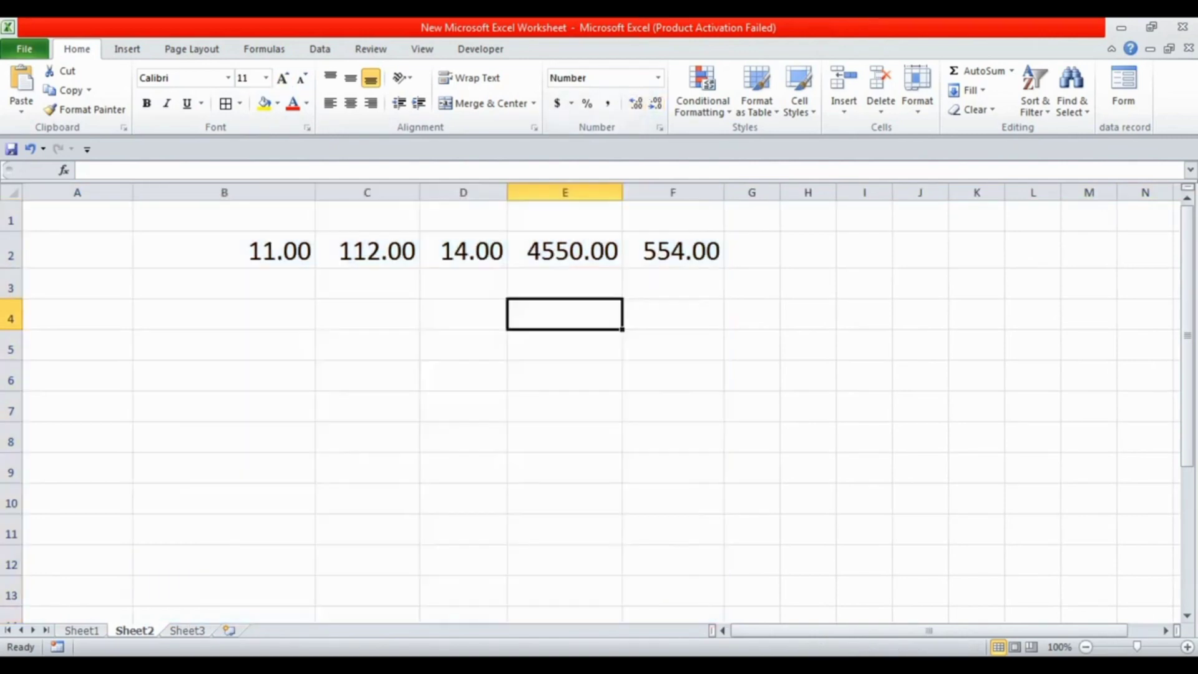
Widen column G and total the row in cell G2 with the formula =sum(b2:f2)
{"action": "left_click_drag", "start_coordinate": [808, 192], "coordinate": [881, 192]}
{"action": "left_click", "coordinate": [802, 250]}
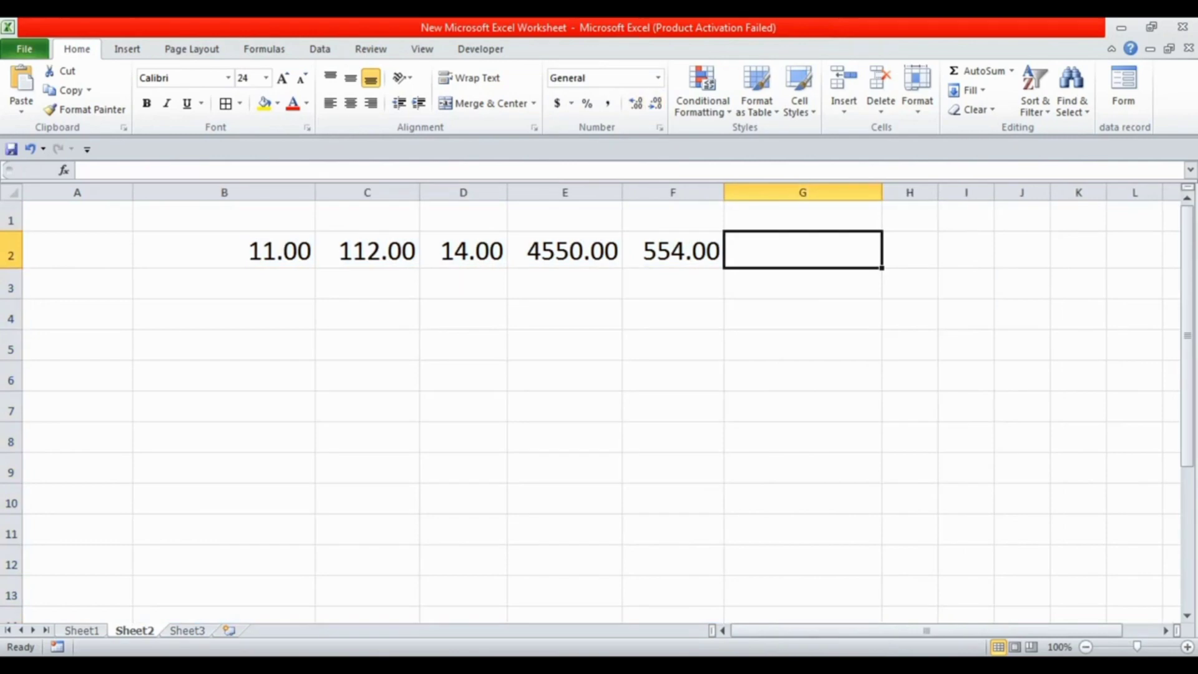
{"action": "type", "text": "="}
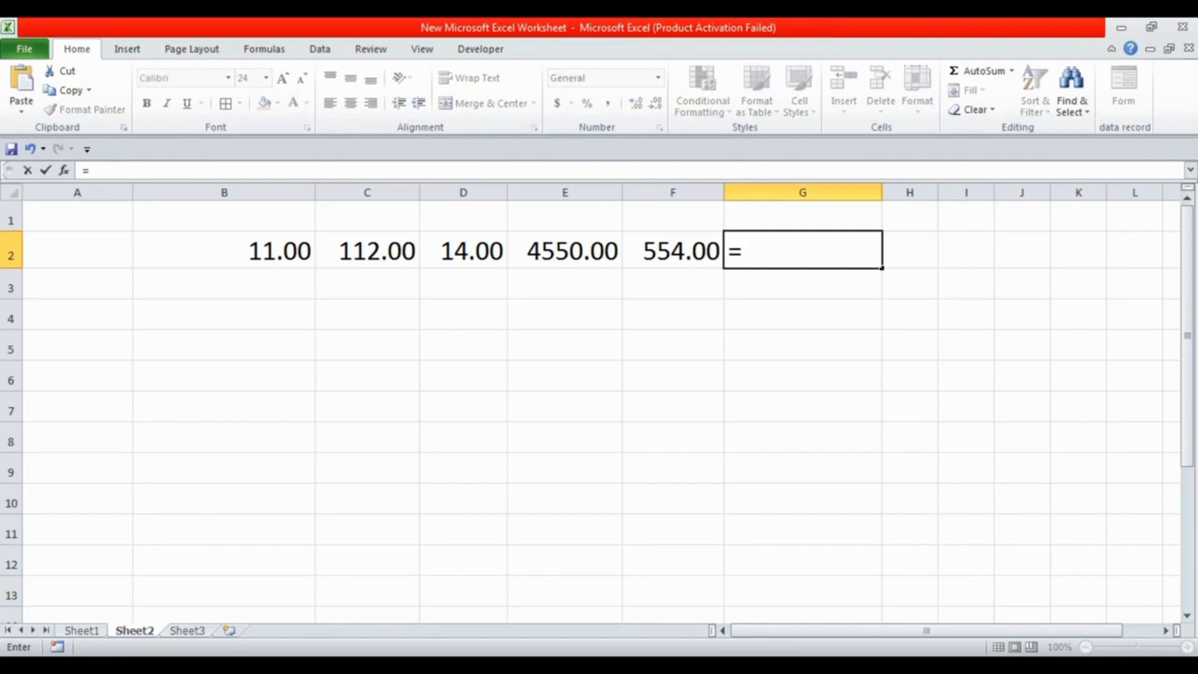
{"action": "type", "text": "sum"}
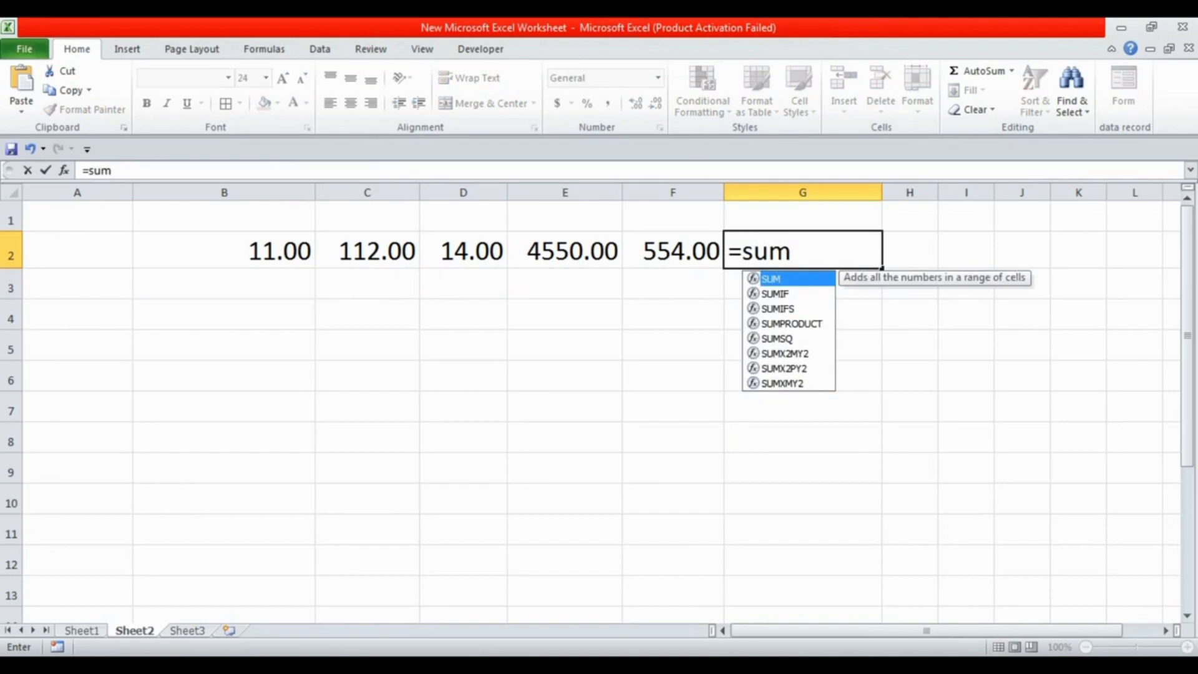
{"action": "type", "text": "("}
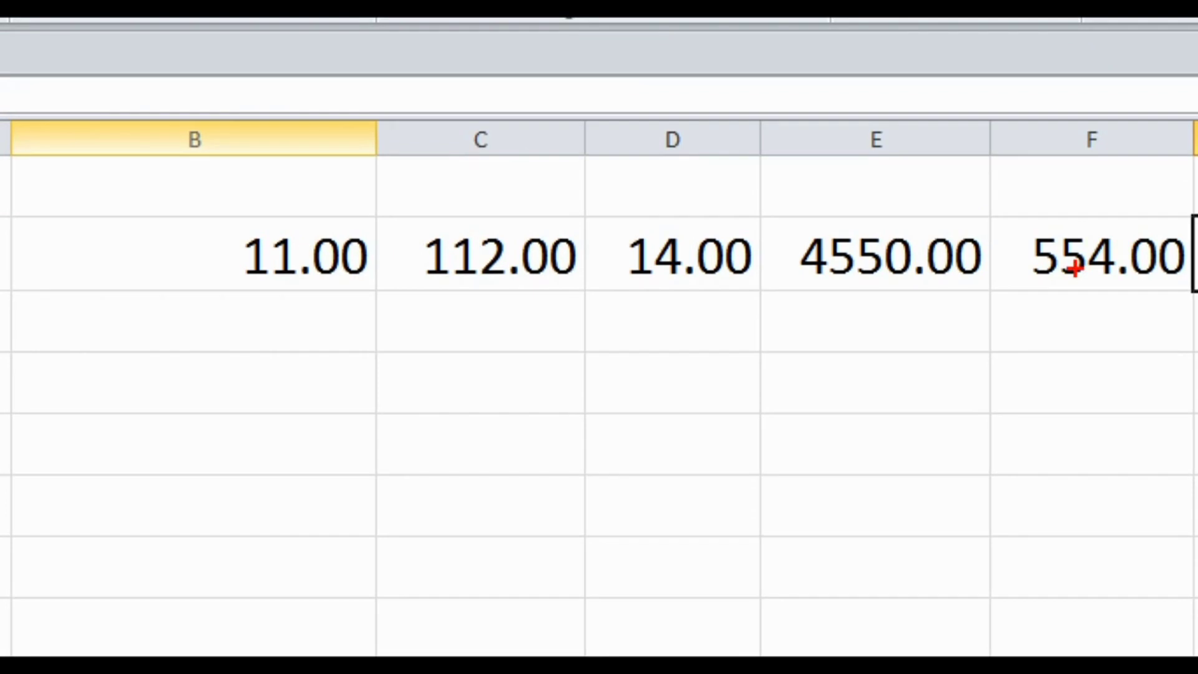
{"action": "type", "text": "=sum("}
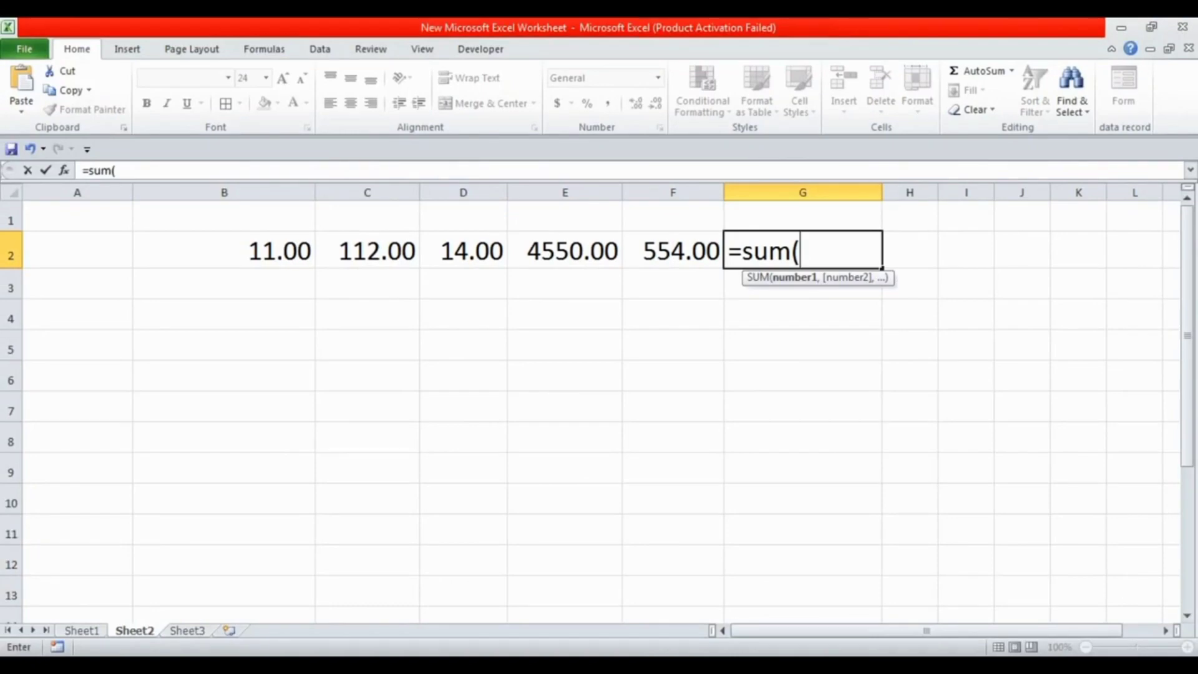
{"action": "type", "text": "b"}
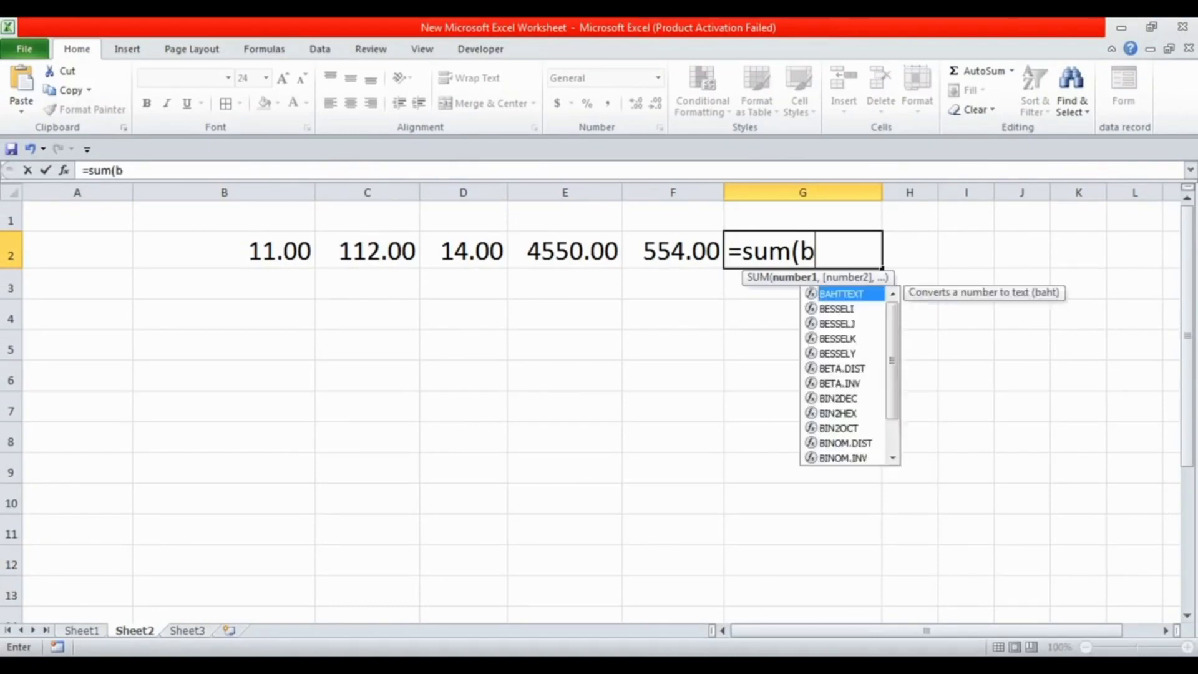
{"action": "type", "text": "2"}
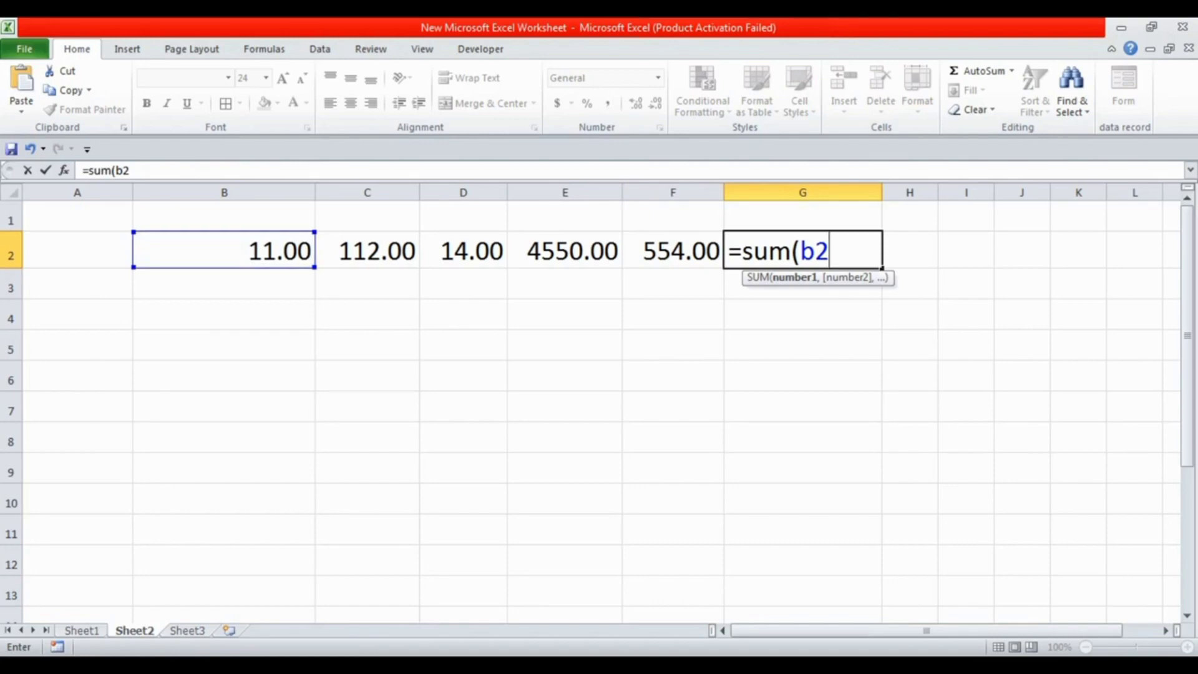
{"action": "type", "text": ":f2"}
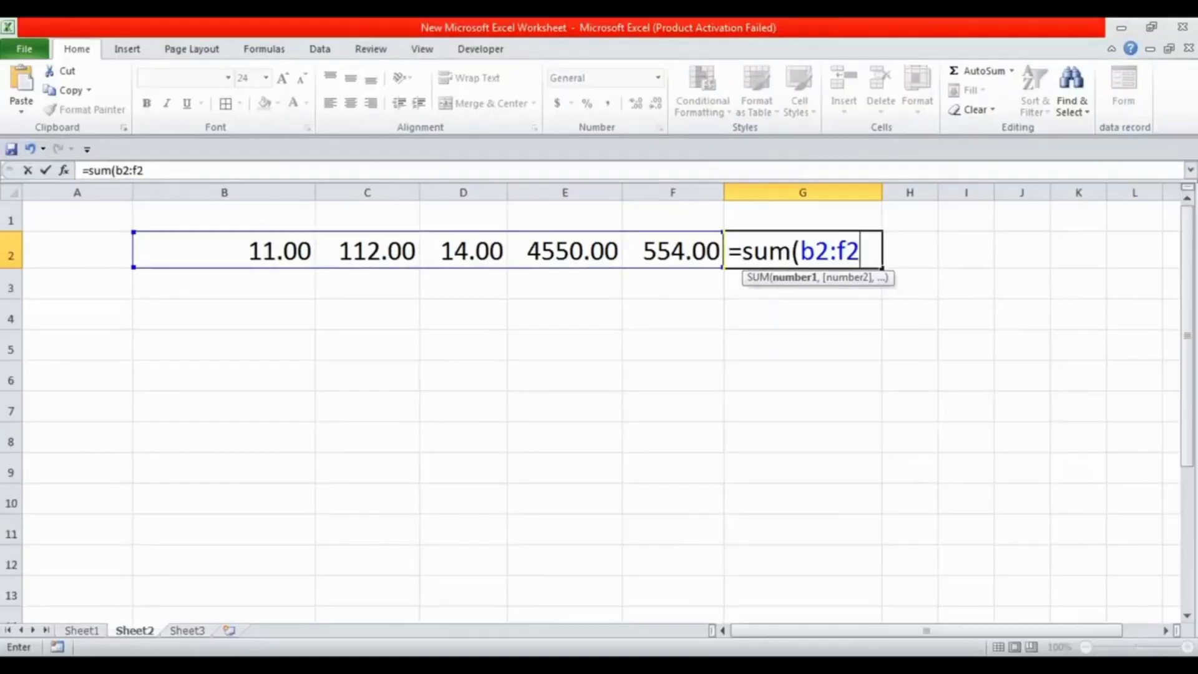
{"action": "key", "text": "Return"}
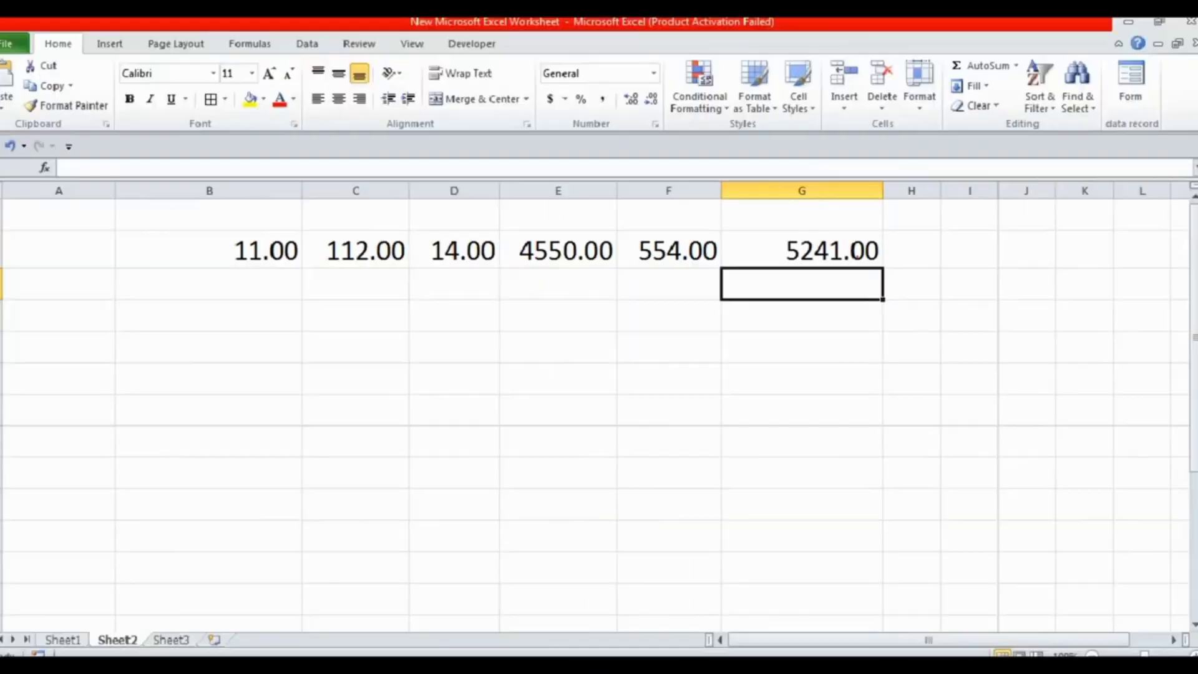
Clear the formula in G2 and total cells B2 through F2 again with AutoSum
{"action": "key", "text": "Up"}
{"action": "key", "text": "Delete"}
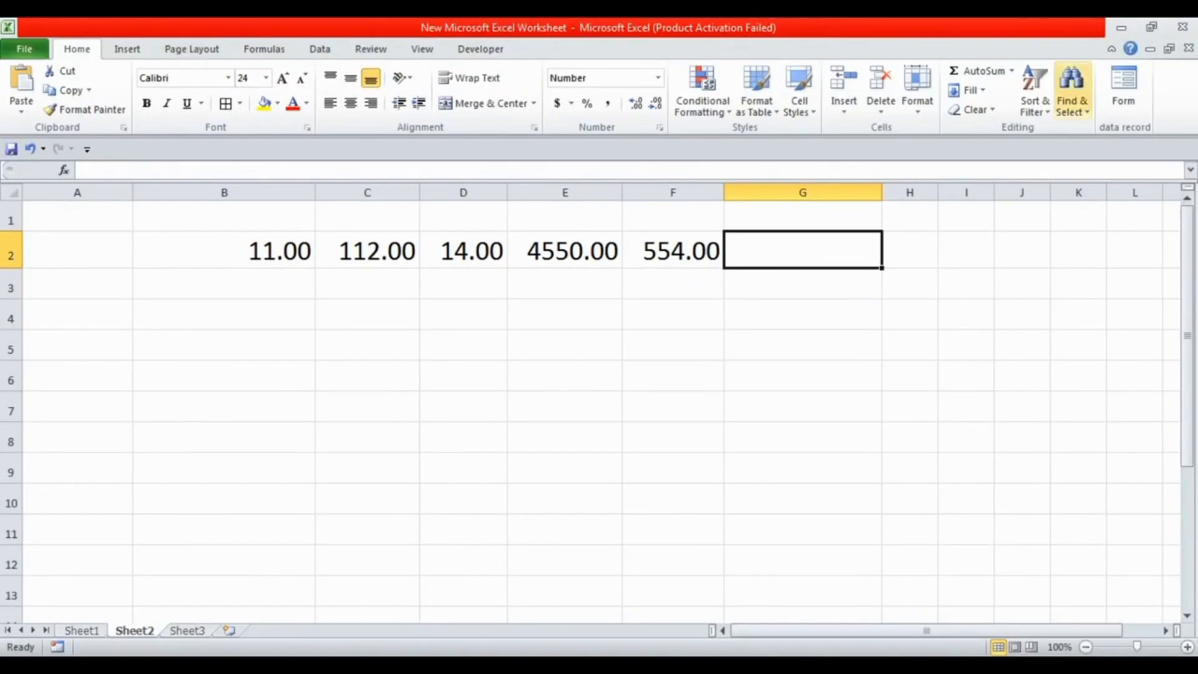
{"action": "left_click_drag", "start_coordinate": [224, 251], "coordinate": [672, 251]}
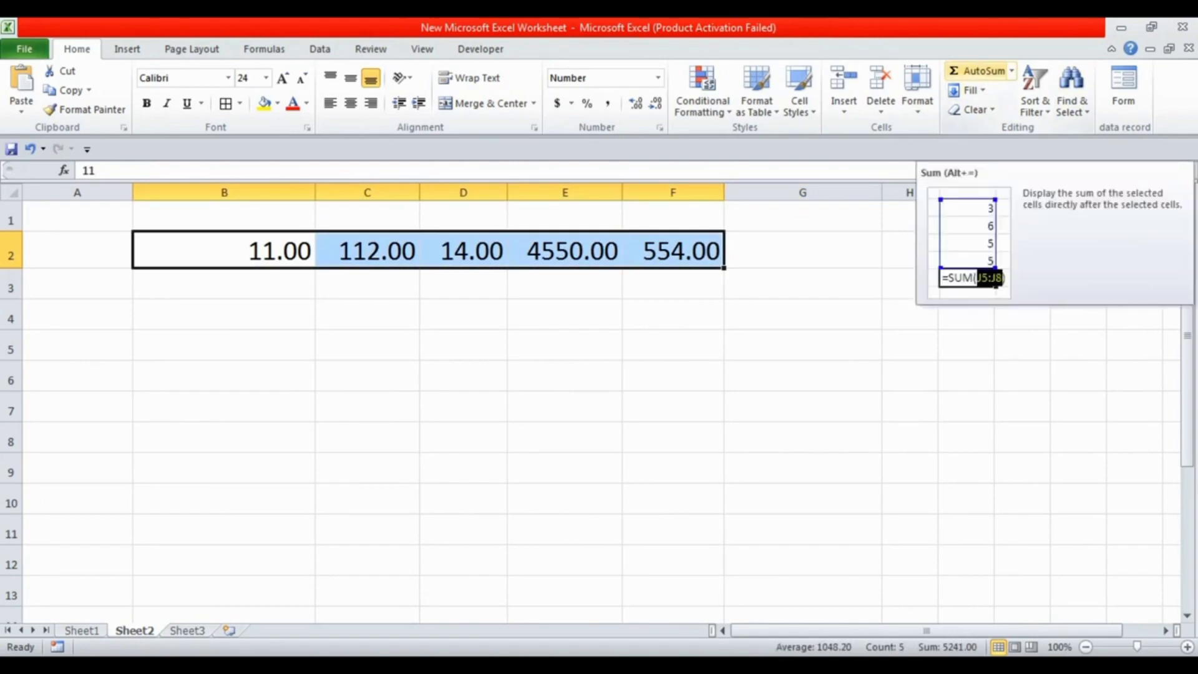
{"action": "left_click", "coordinate": [979, 70]}
{"action": "left_click", "coordinate": [909, 350]}
{"action": "left_click", "coordinate": [803, 251]}
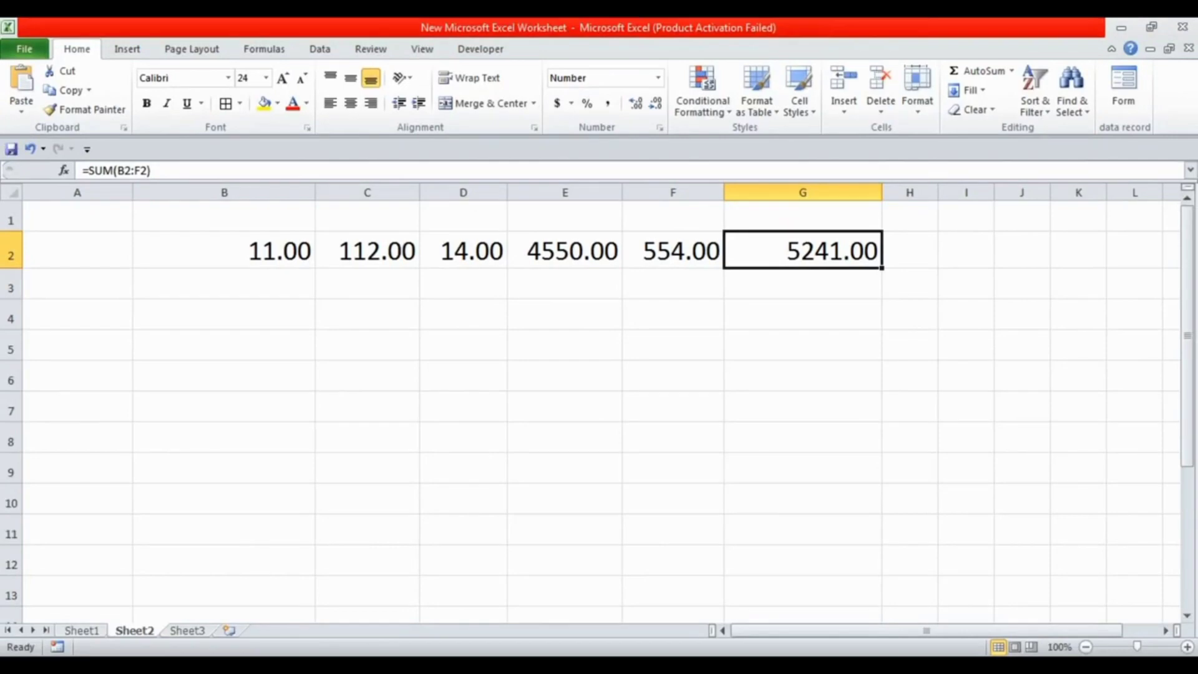
Clear the contents of cells B2 through G3
{"action": "left_click_drag", "start_coordinate": [224, 251], "coordinate": [805, 284]}
{"action": "key", "text": "Delete"}
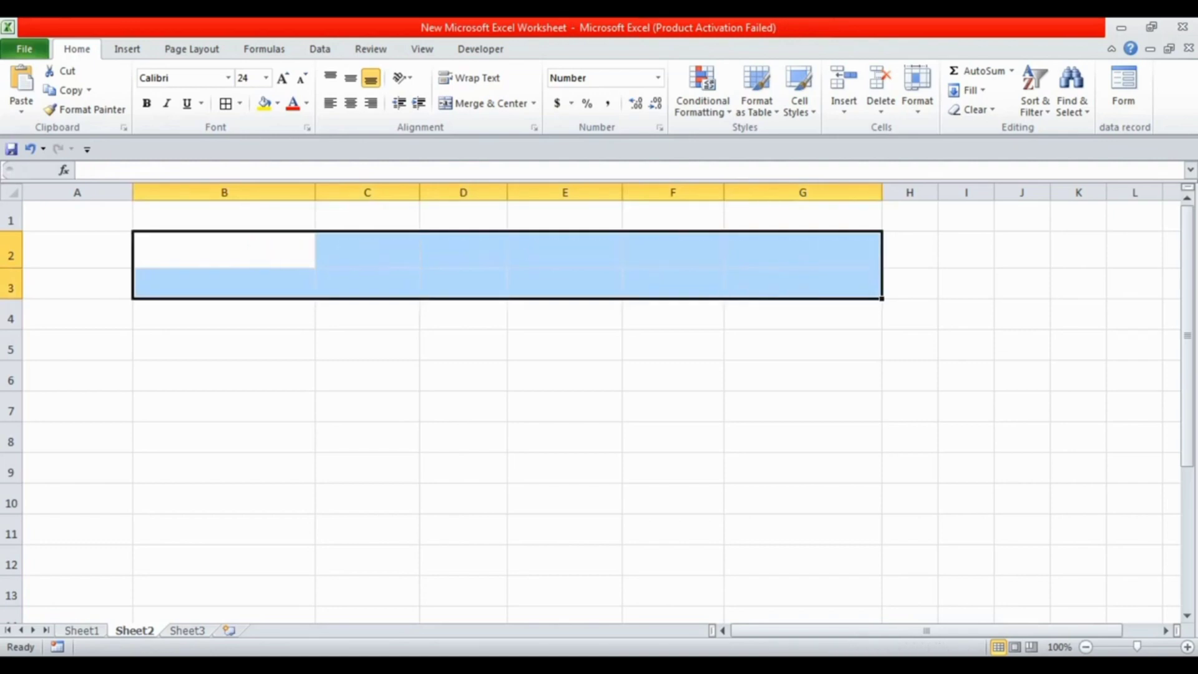
{"action": "left_click", "coordinate": [463, 345]}
Enter 251 in cell B2 and 141 in cell B3
{"action": "left_click", "coordinate": [224, 251]}
{"action": "type", "text": "251"}
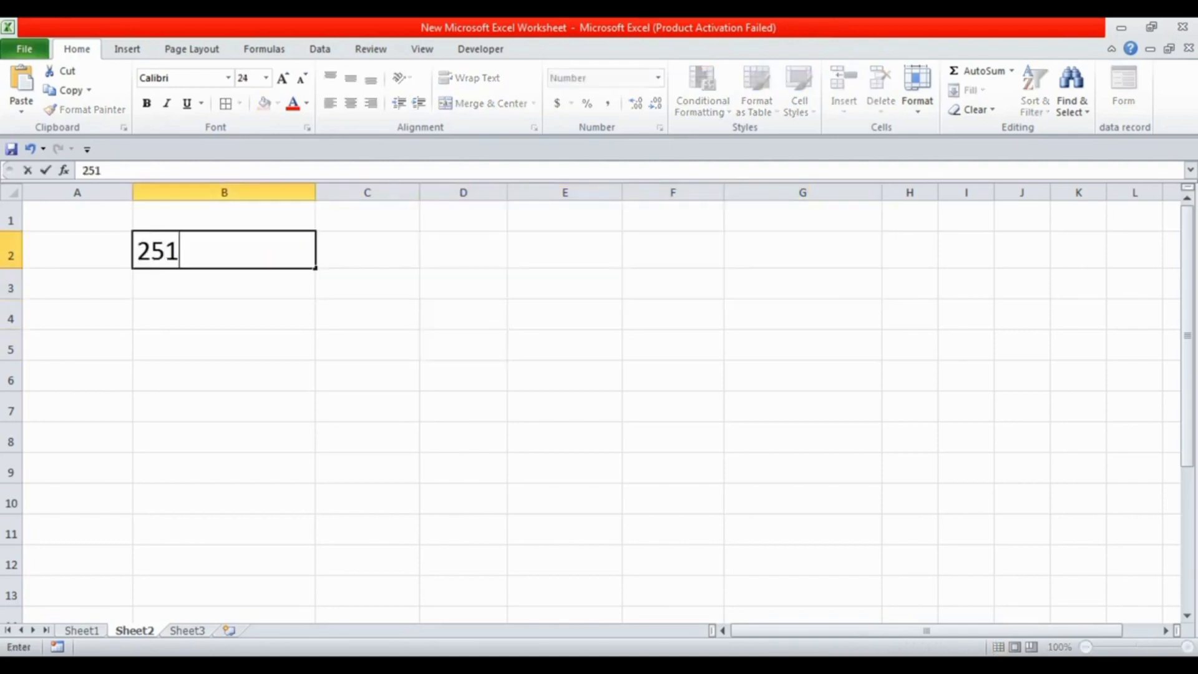
{"action": "key", "text": "Return"}
{"action": "type", "text": "141"}
{"action": "key", "text": "Return"}
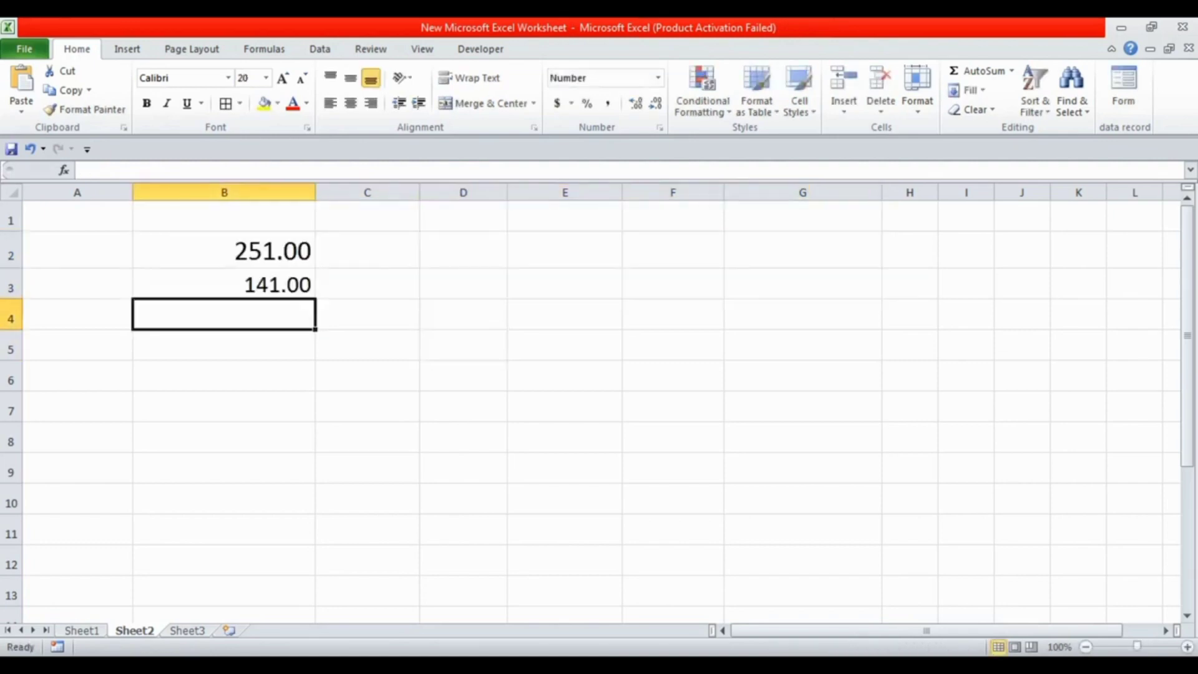
Enter 5541 in cell E4 and 4777 in cell E5
{"action": "key", "text": "Return"}
{"action": "key", "text": "Up"}
{"action": "key", "text": "Right"}
{"action": "key", "text": "Right"}
{"action": "key", "text": "Right"}
{"action": "type", "text": "5541"}
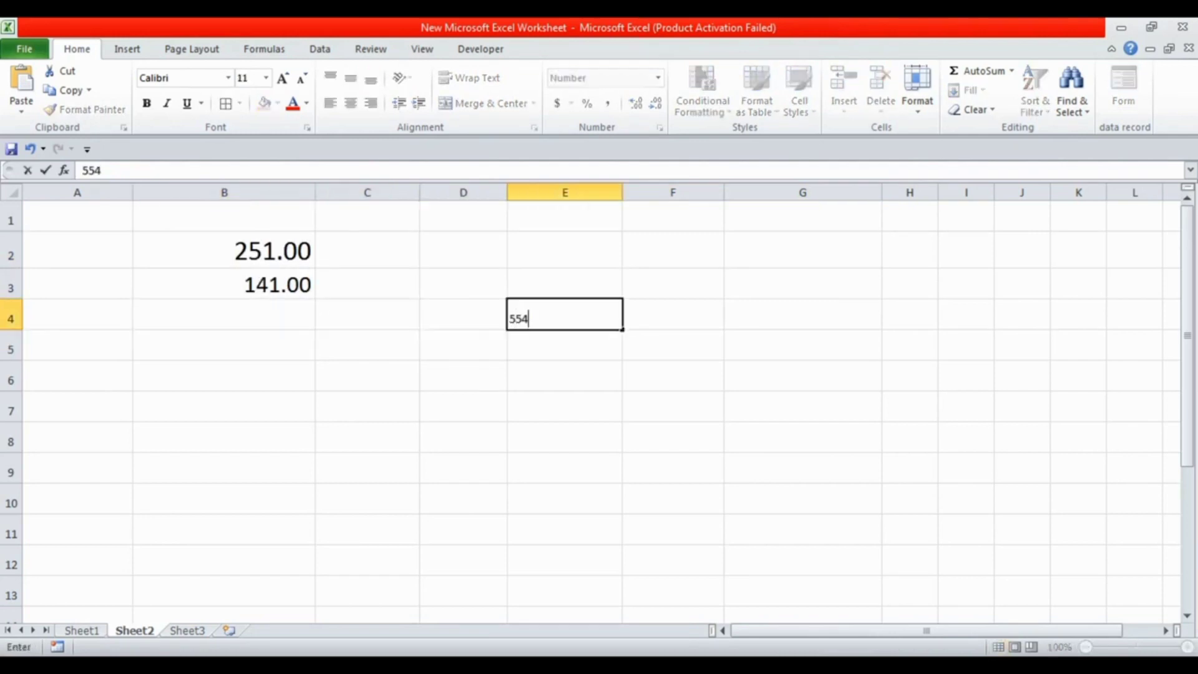
{"action": "key", "text": "Return"}
{"action": "type", "text": "4777"}
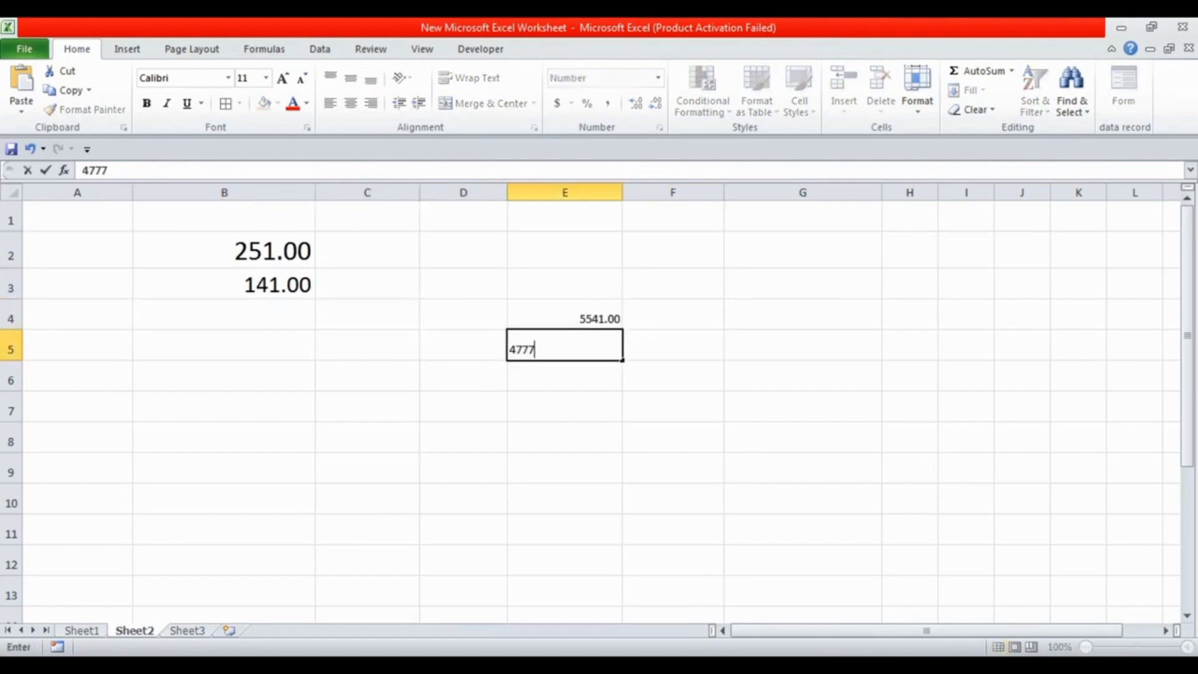
Enter 9985574 in cell G6 and 144 in cell G7, and overwrite G6 with 474
{"action": "key", "text": "Right"}
{"action": "key", "text": "Right"}
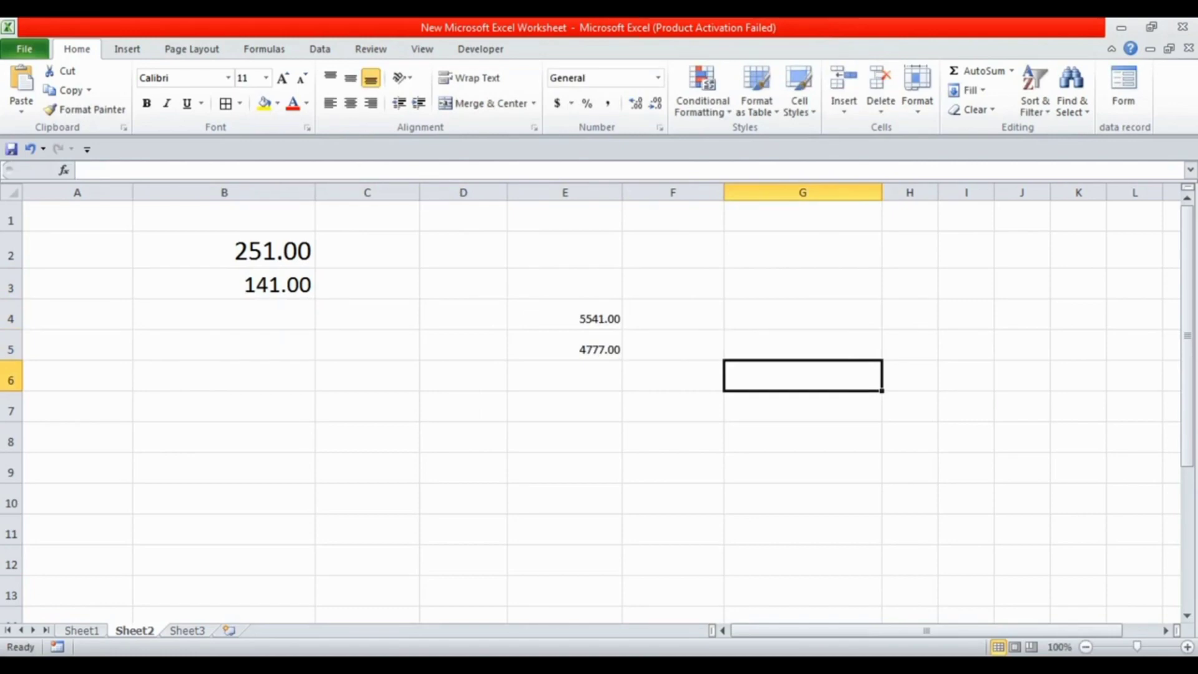
{"action": "type", "text": "9985574"}
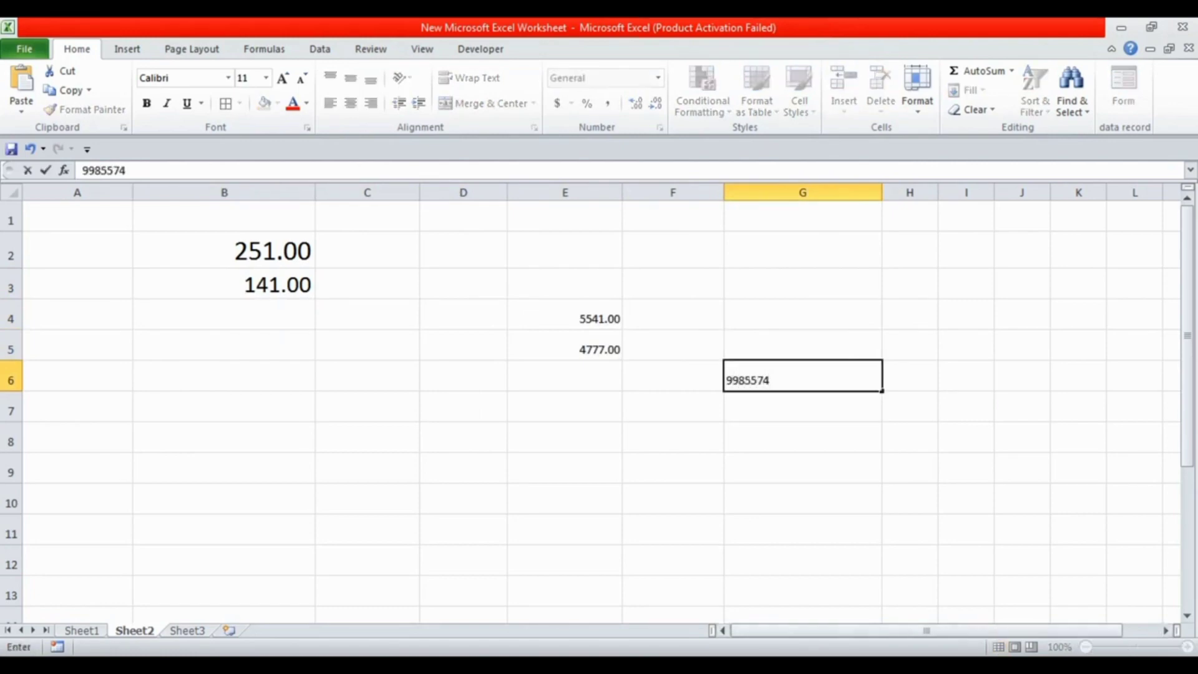
{"action": "key", "text": "Return"}
{"action": "type", "text": "144"}
{"action": "key", "text": "Up"}
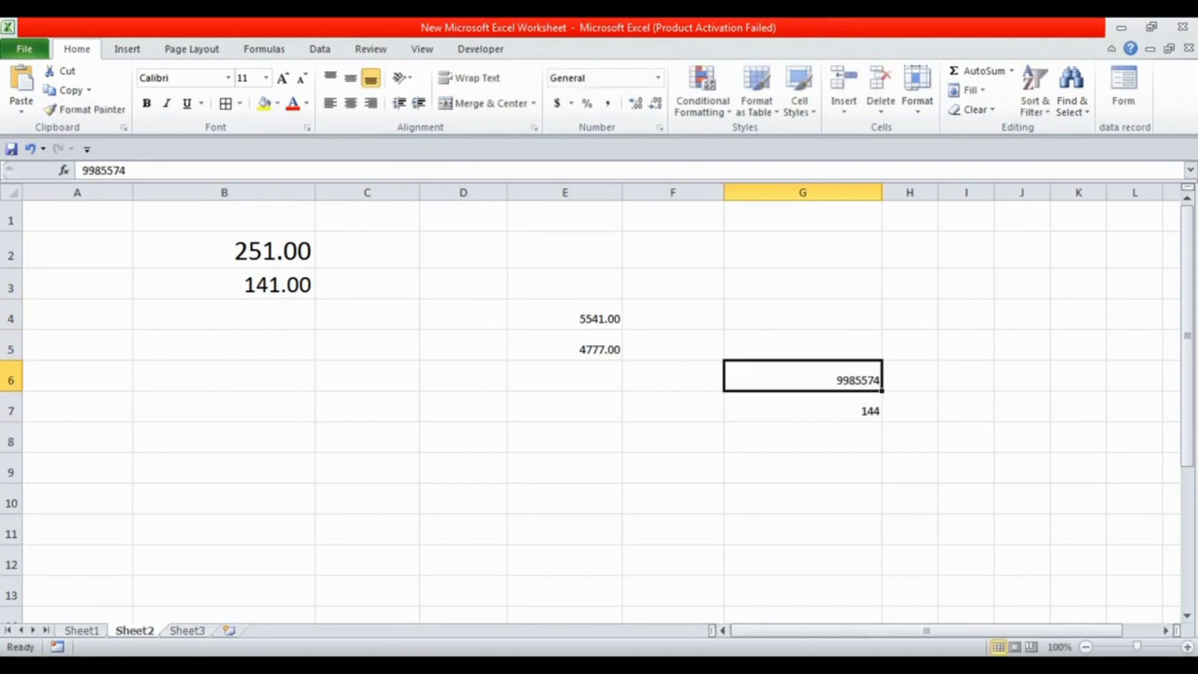
{"action": "type", "text": "474"}
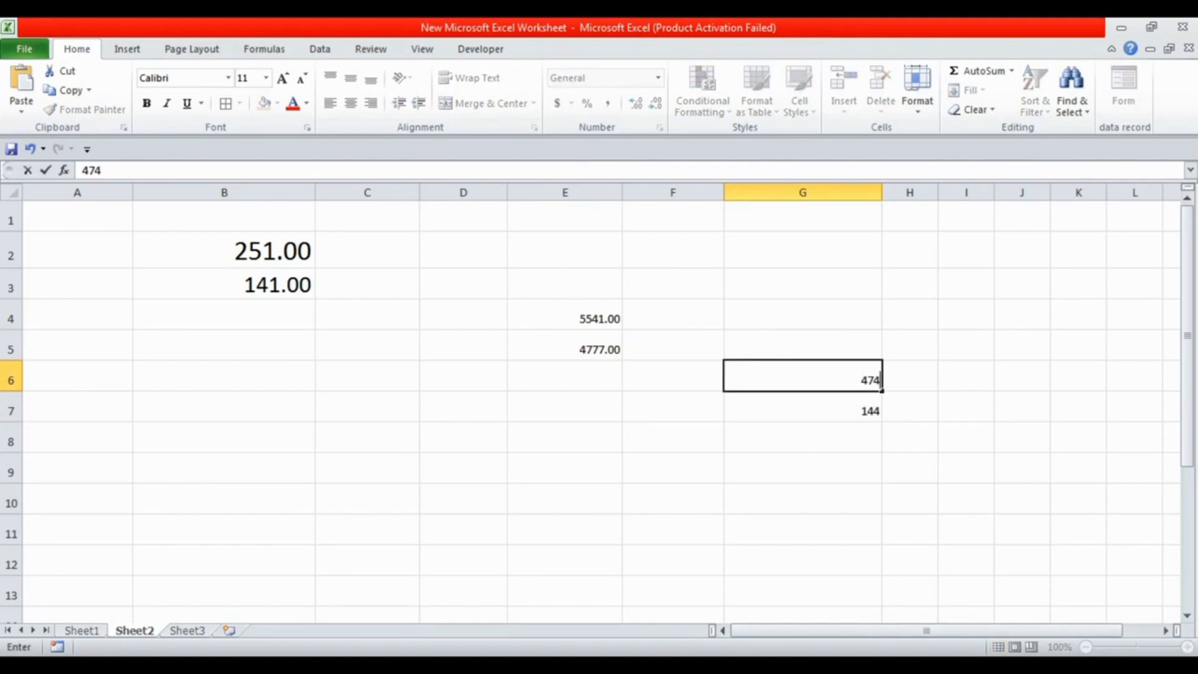
Total the three separate ranges in cell C10 with the formula =sum(B2:B3,E4:E5,G6:G7)
{"action": "left_click", "coordinate": [367, 499]}
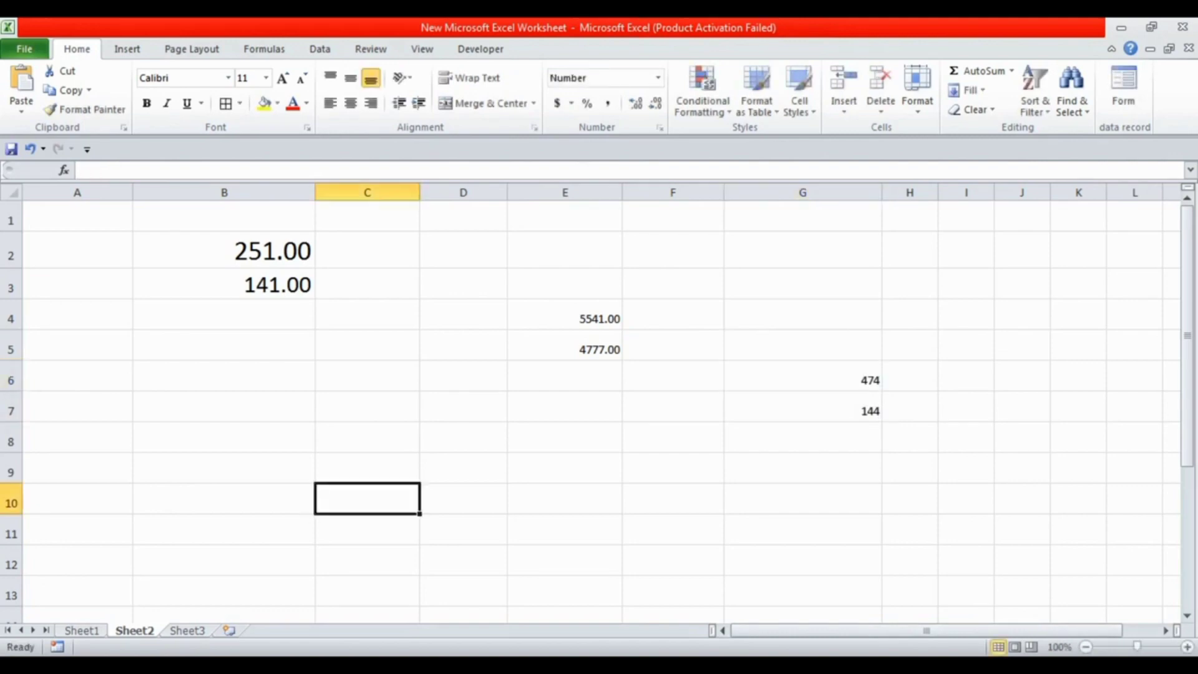
{"action": "type", "text": "=sum"}
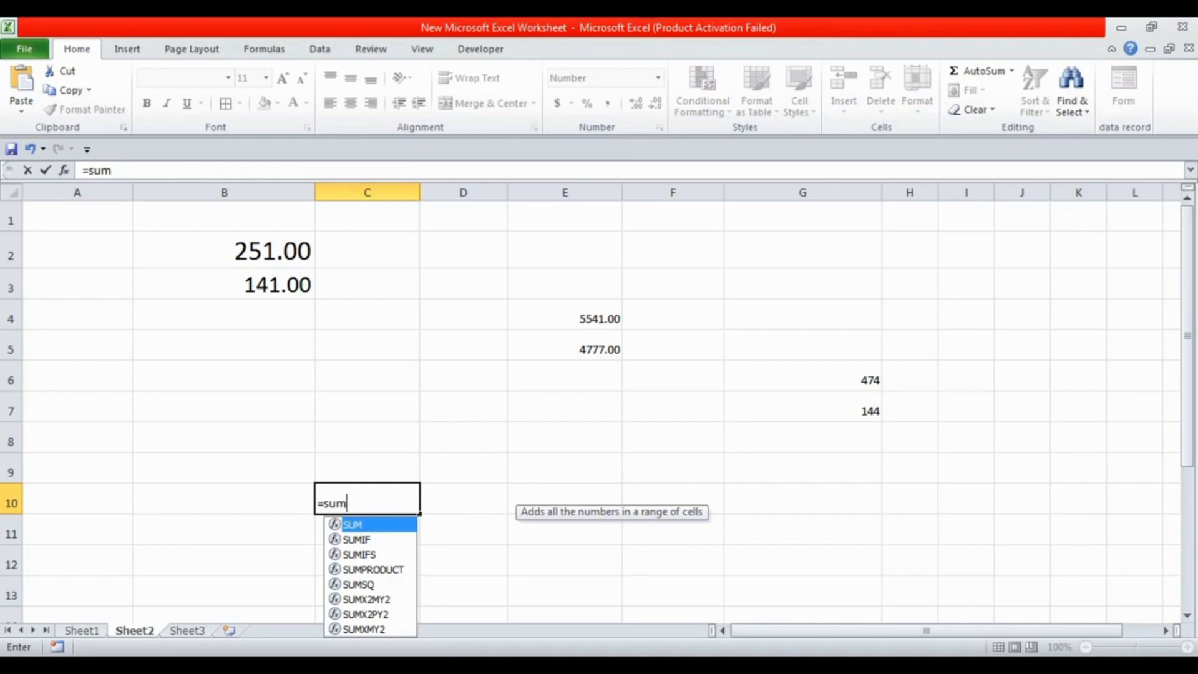
{"action": "type", "text": "("}
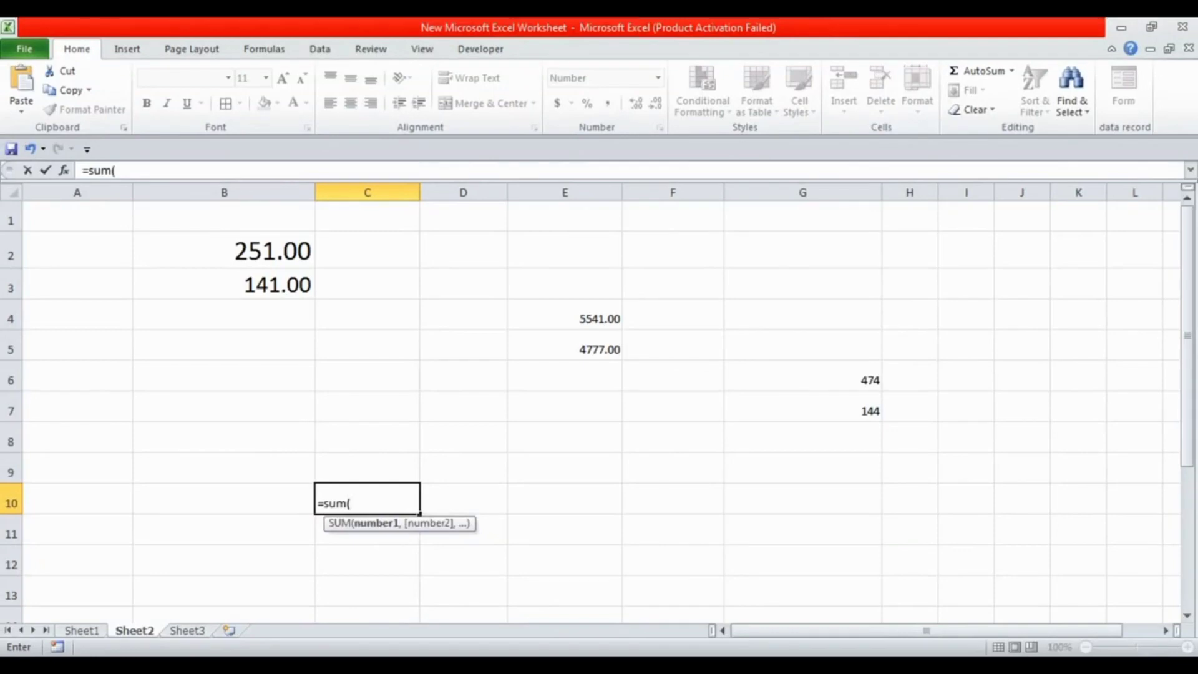
{"action": "left_click_drag", "start_coordinate": [224, 251], "coordinate": [223, 284]}
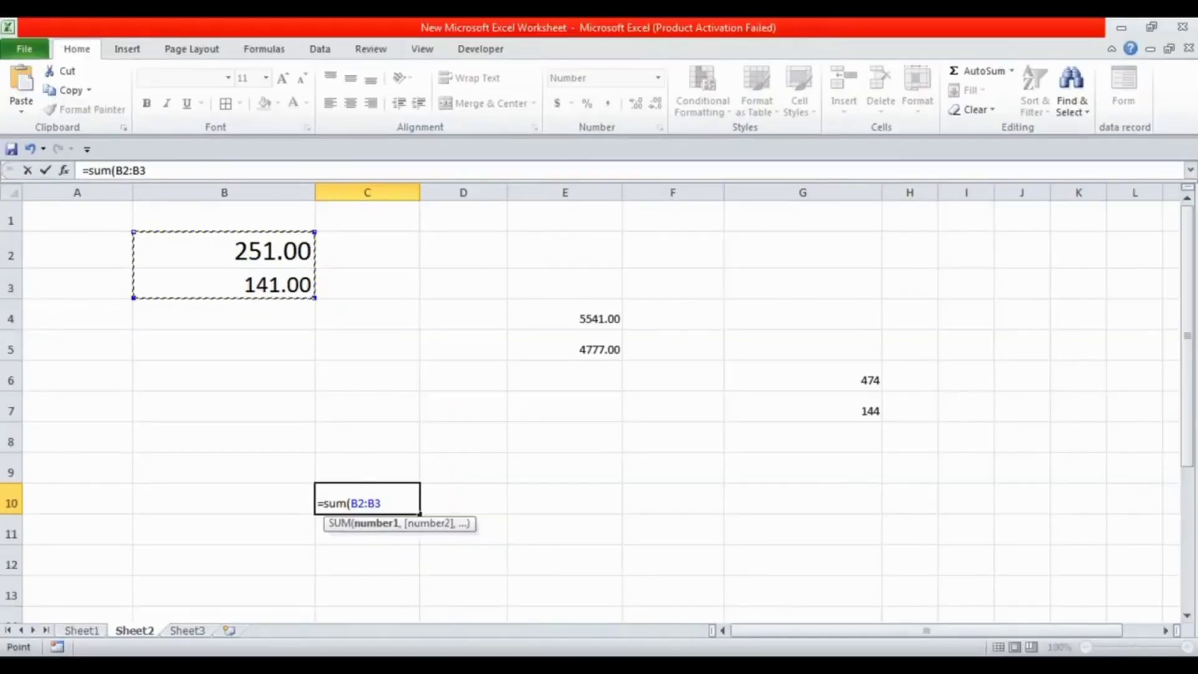
{"action": "type", "text": ","}
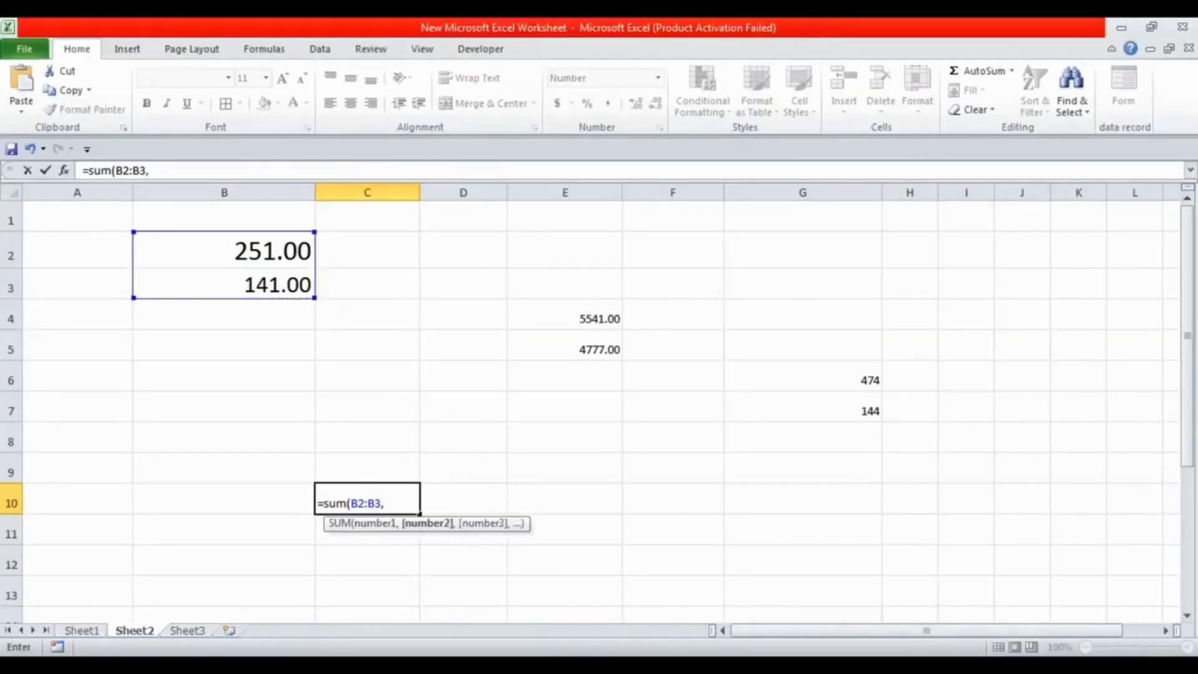
{"action": "left_click_drag", "start_coordinate": [565, 314], "coordinate": [564, 346]}
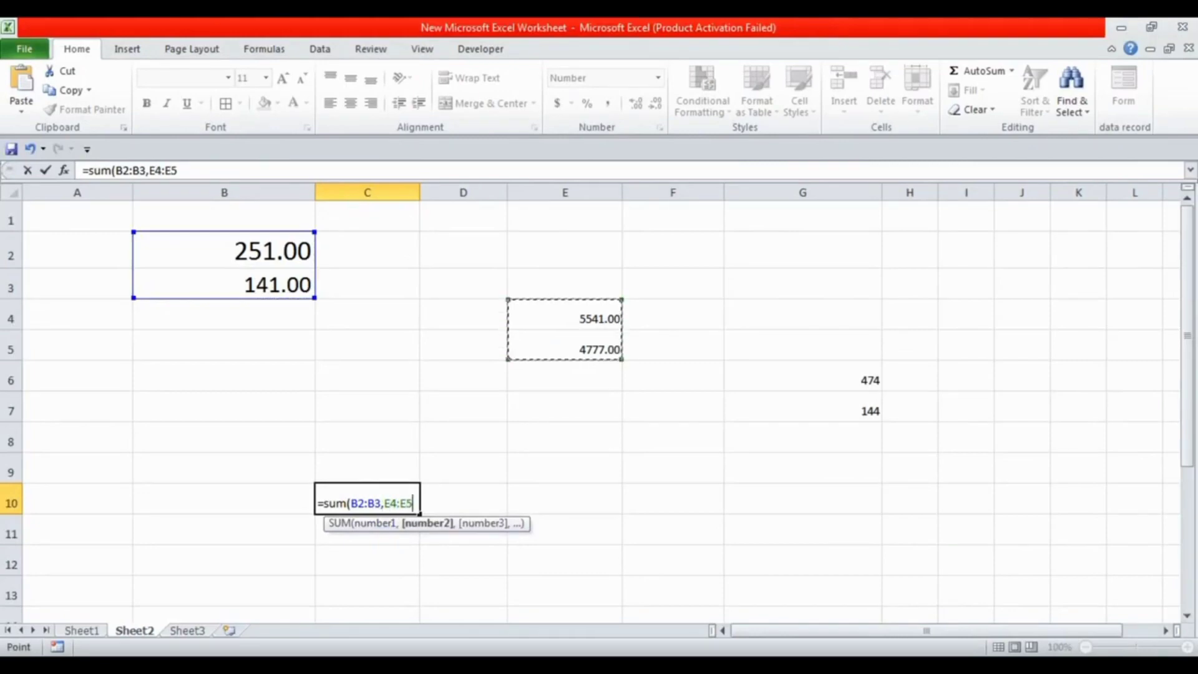
{"action": "type", "text": ","}
{"action": "left_click_drag", "start_coordinate": [802, 376], "coordinate": [802, 409]}
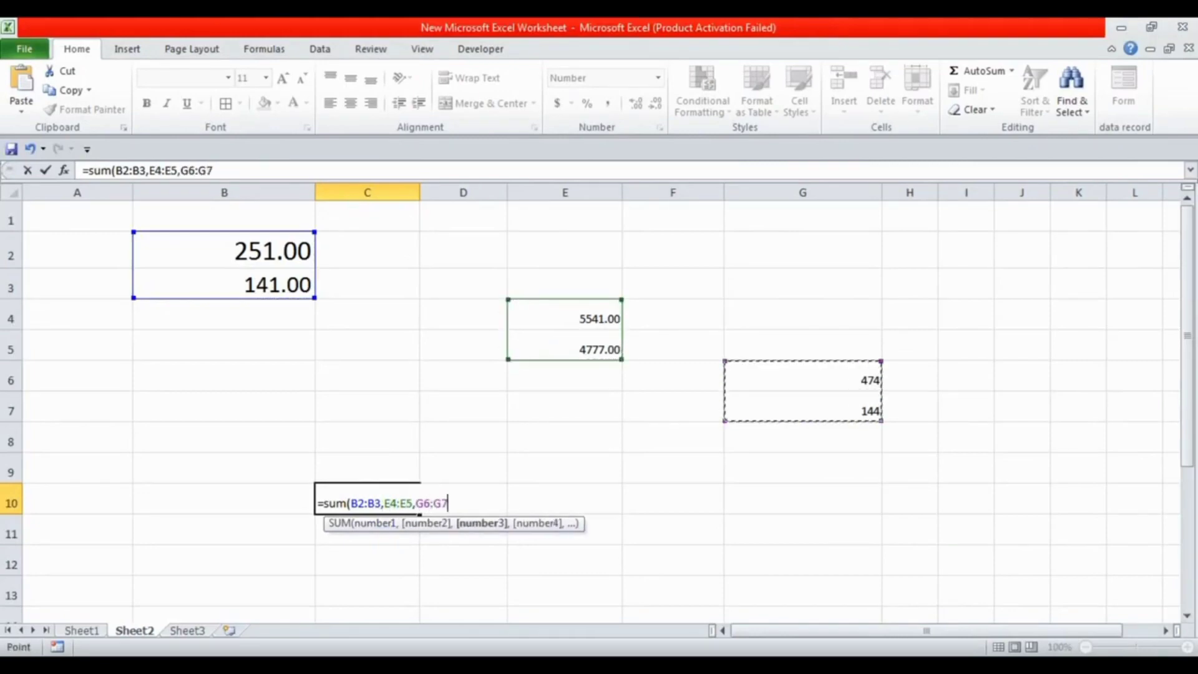
{"action": "key", "text": "Return"}
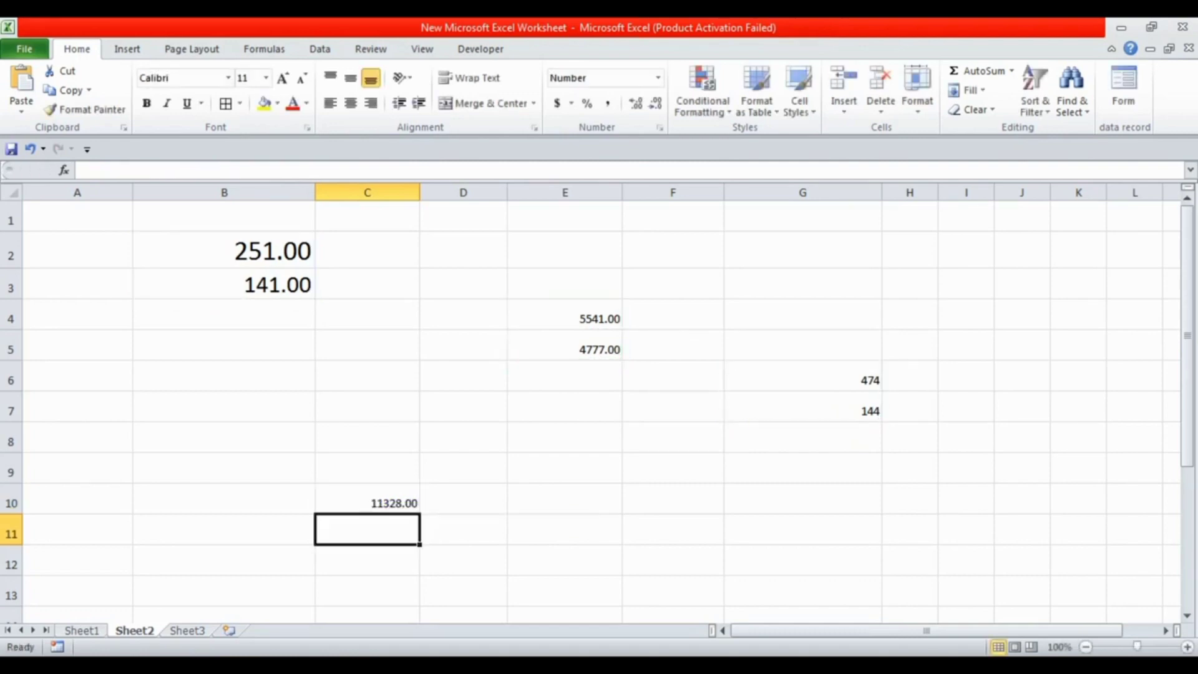
{"action": "key", "text": "ctrl+1"}
{"action": "left_click", "coordinate": [376, 493]}
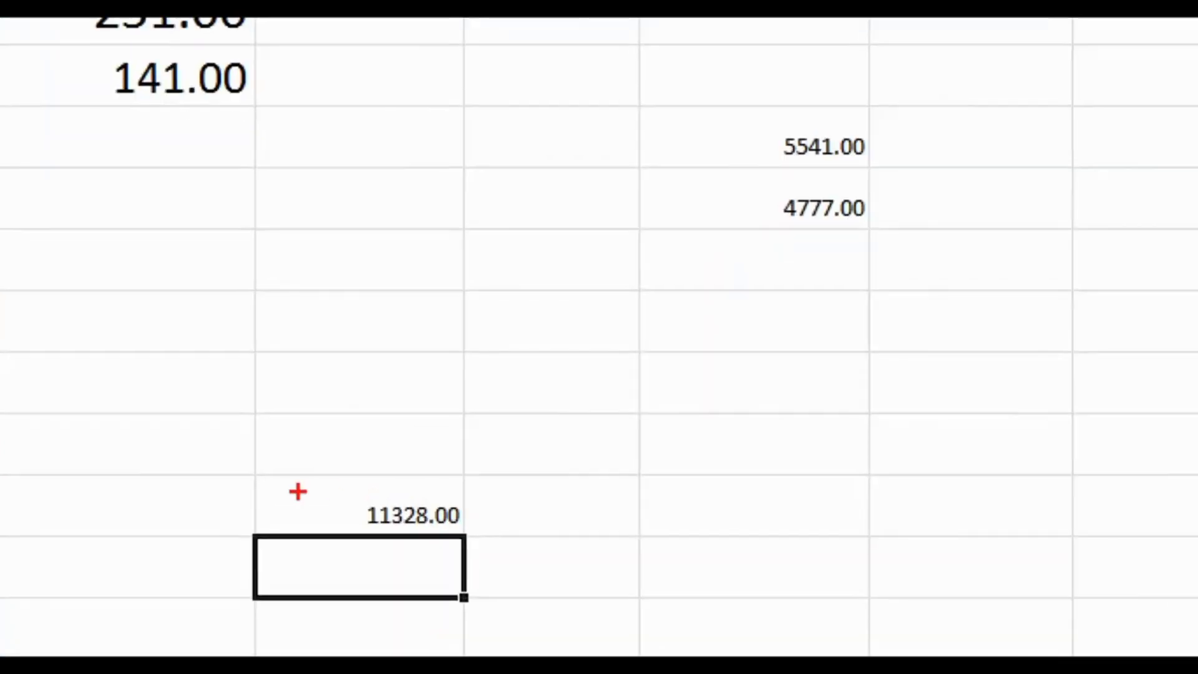
{"action": "left_click_drag", "start_coordinate": [291, 485], "coordinate": [496, 548]}
{"action": "scroll", "coordinate": [496, 549], "scroll_direction": "up", "scroll_amount": 1}
{"action": "scroll", "coordinate": [377, 492], "scroll_direction": "up", "scroll_amount": 1}
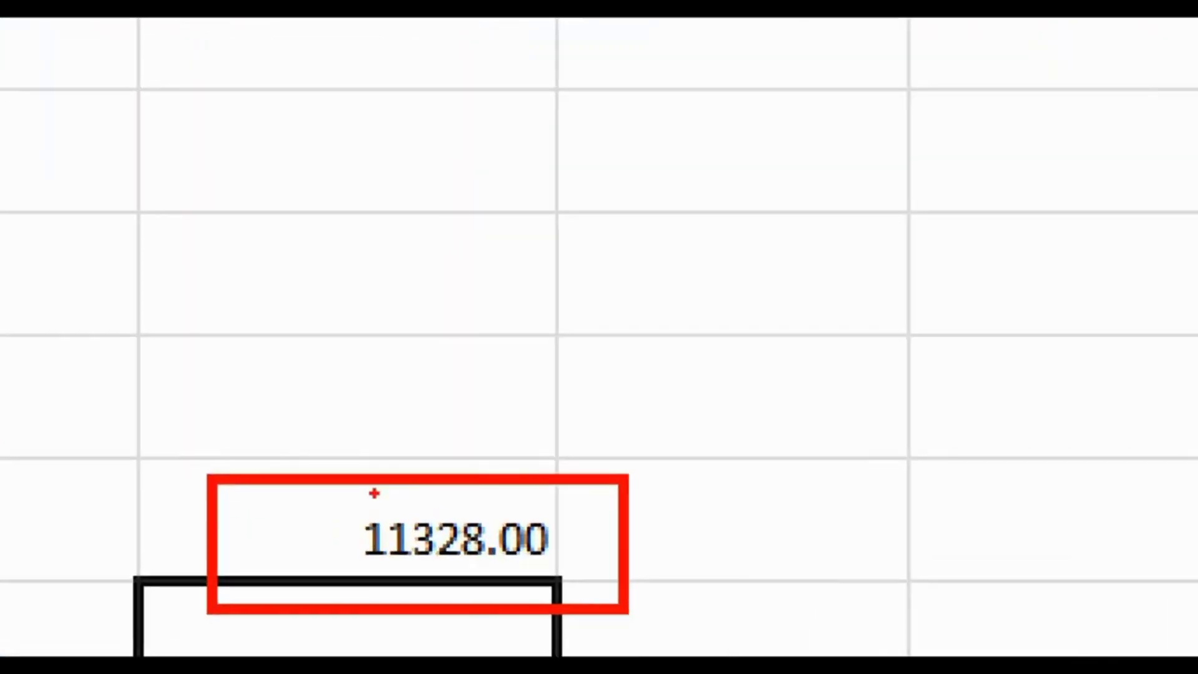
{"action": "key", "text": "Escape"}
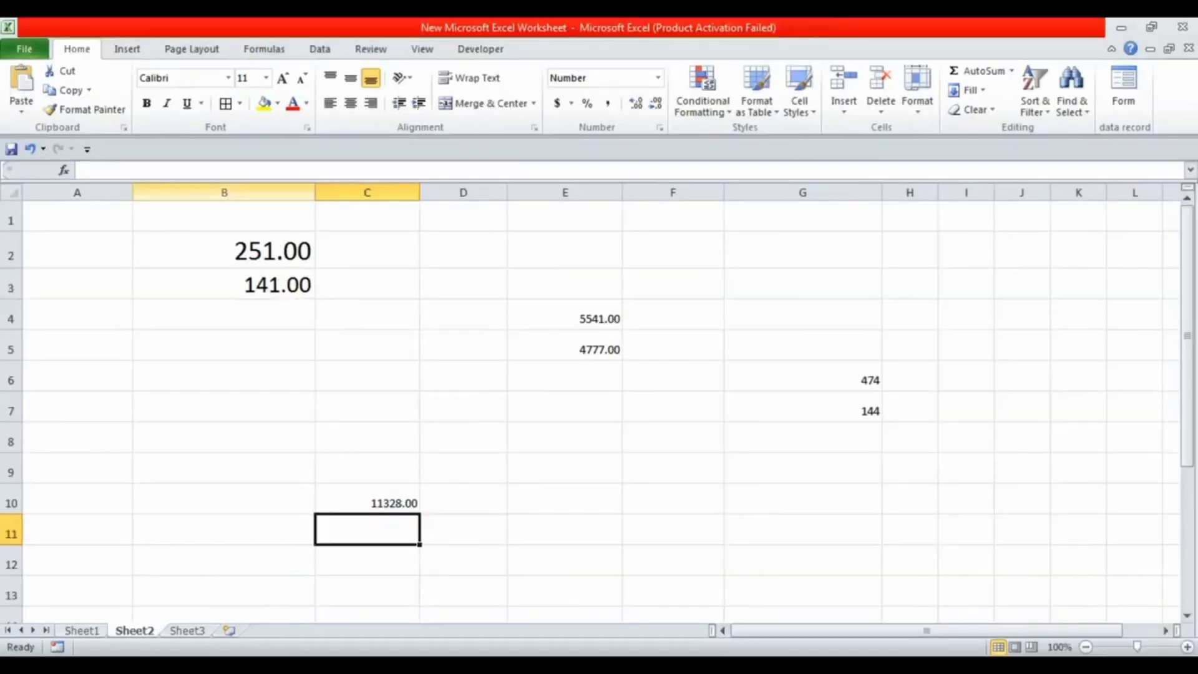
Clear the contents of cells B2 through G11, including the total in C10
{"action": "mouse_move", "coordinate": [274, 249]}
{"action": "left_mouse_down"}
{"action": "mouse_move", "coordinate": [686, 502]}
{"action": "mouse_move", "coordinate": [867, 534]}
{"action": "left_mouse_up"}
{"action": "key", "text": "Delete"}
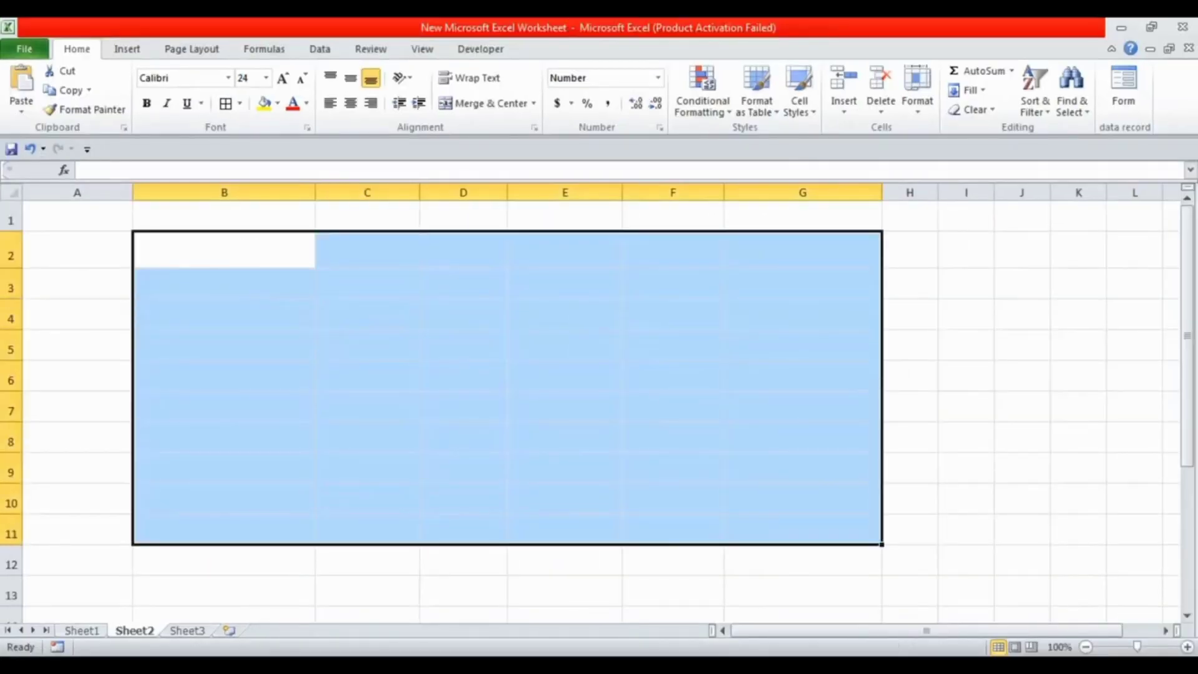
{"action": "left_click", "coordinate": [463, 284]}
Enter 2514 in cell B2 and 14414 in cell B3
{"action": "left_click", "coordinate": [224, 250]}
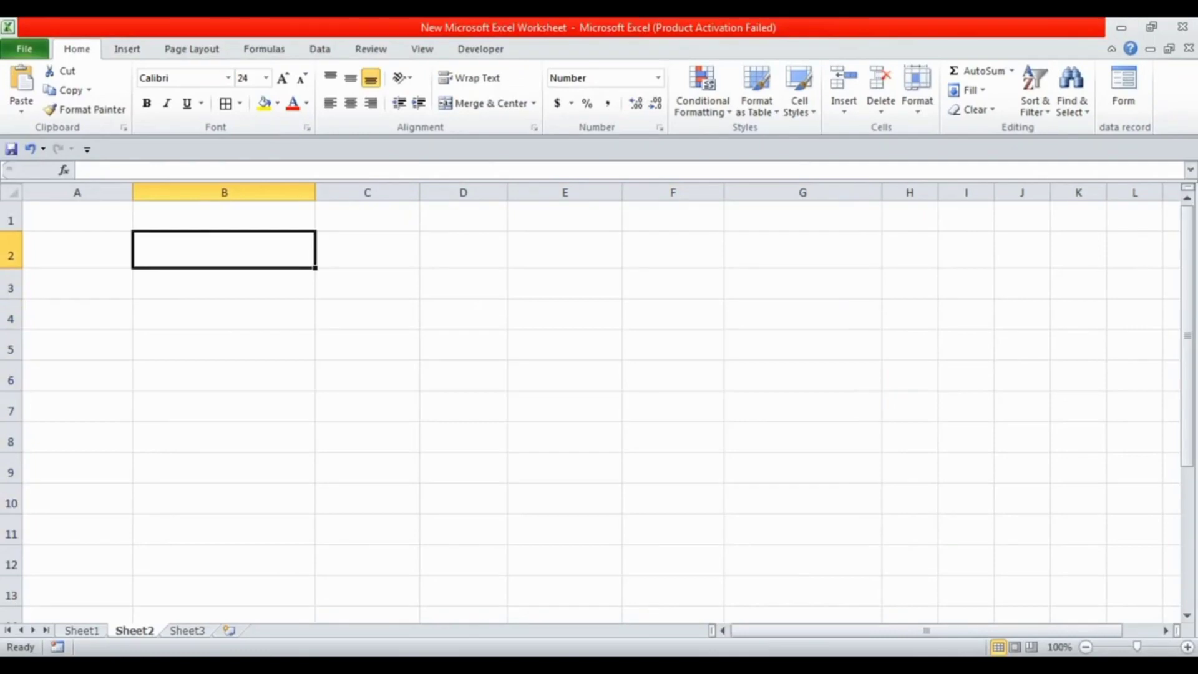
{"action": "type", "text": "2514"}
{"action": "key", "text": "Return"}
{"action": "type", "text": "14414"}
{"action": "key", "text": "Return"}
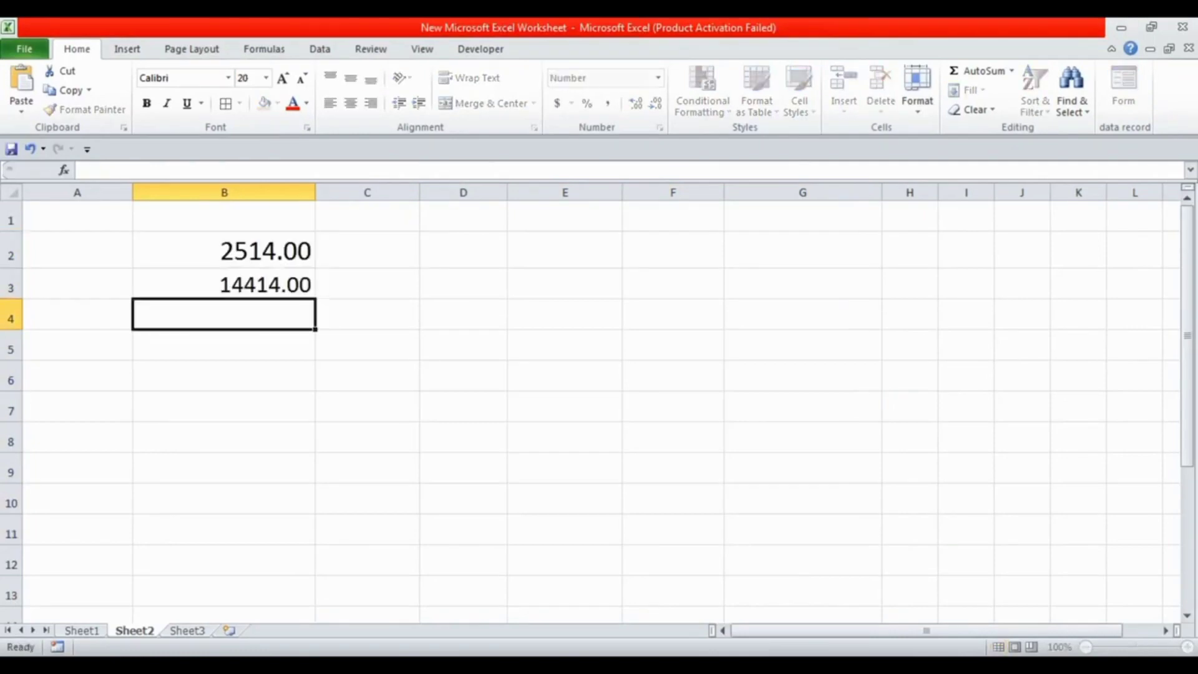
Enter 2441 in cell B4, 474 in cell B5 and 557417 in cell B6
{"action": "type", "text": "2441"}
{"action": "key", "text": "Return"}
{"action": "type", "text": "474"}
{"action": "key", "text": "Return"}
{"action": "type", "text": "5"}
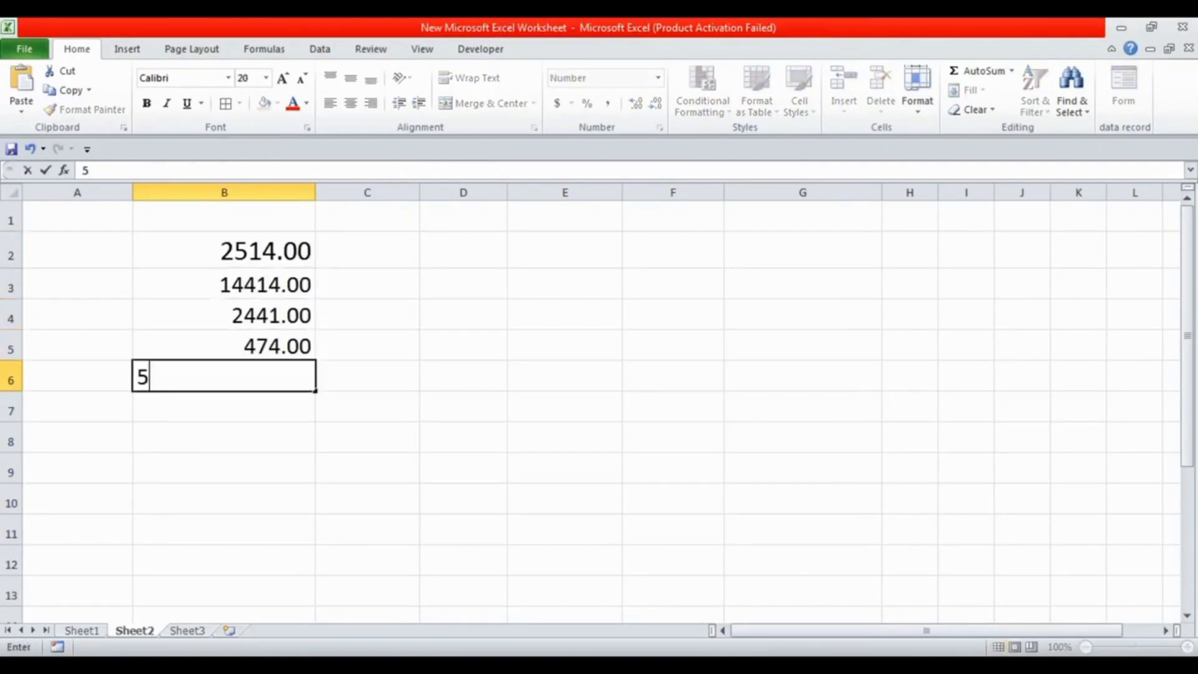
{"action": "type", "text": "57417"}
{"action": "key", "text": "Return"}
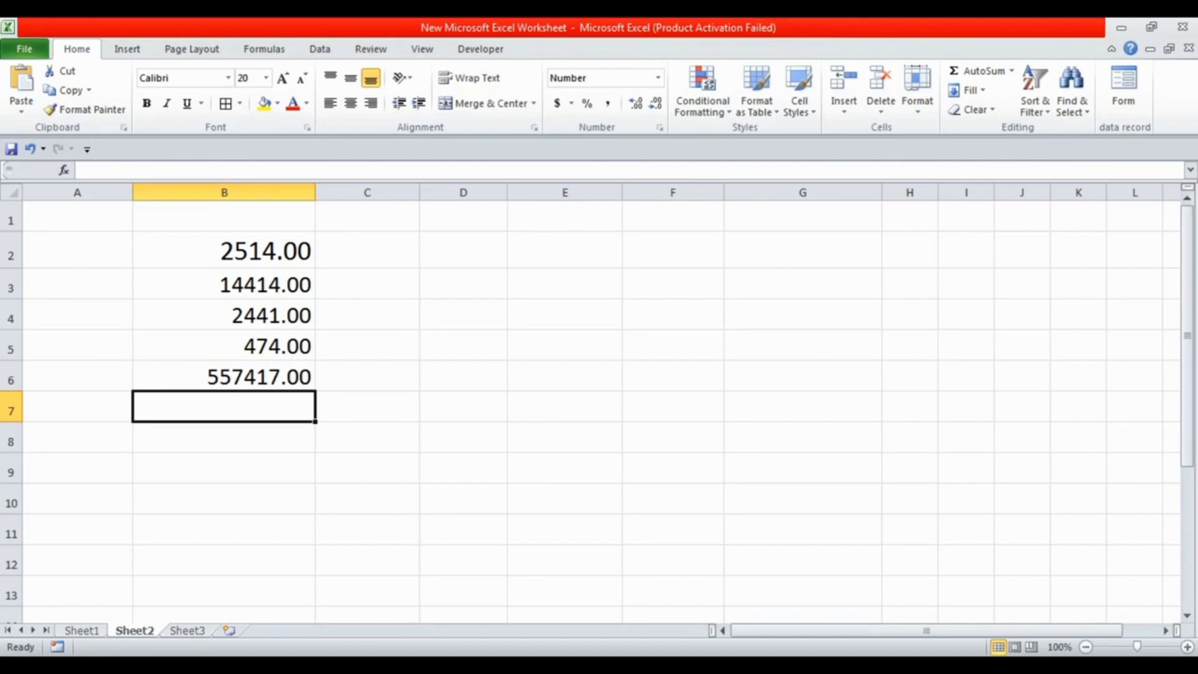
Total cells B2 through B6 in cell B7 with AutoSum, and delete that total
{"action": "key", "text": "alt"}
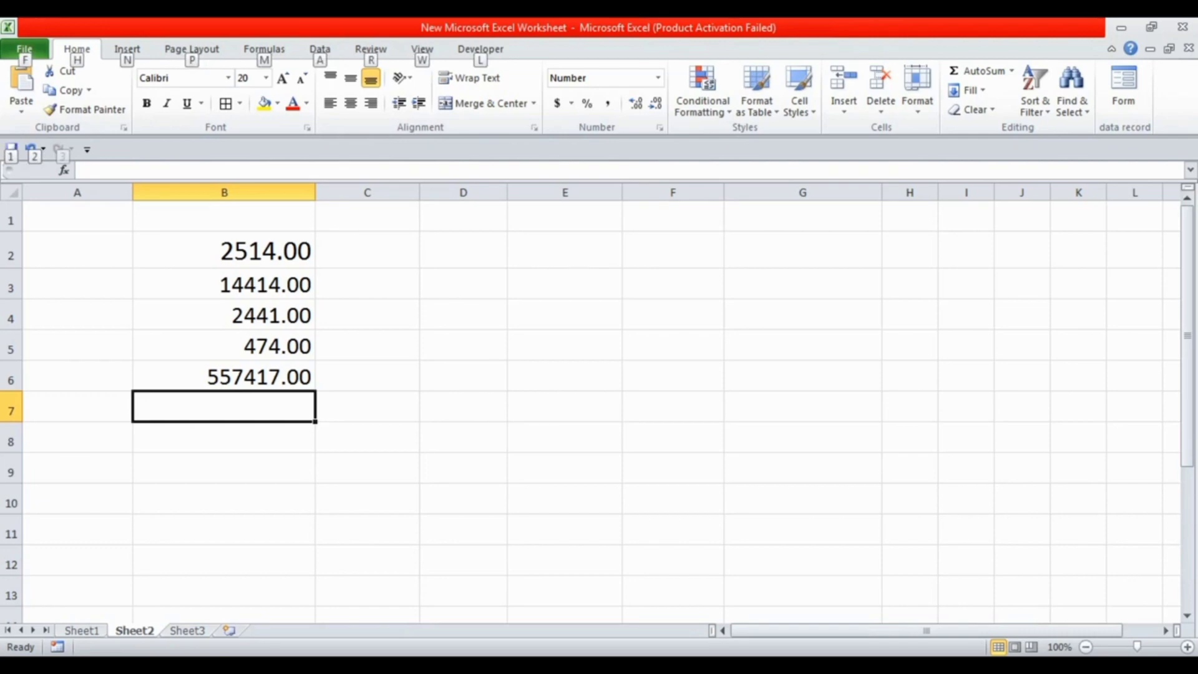
{"action": "key", "text": "alt+equal"}
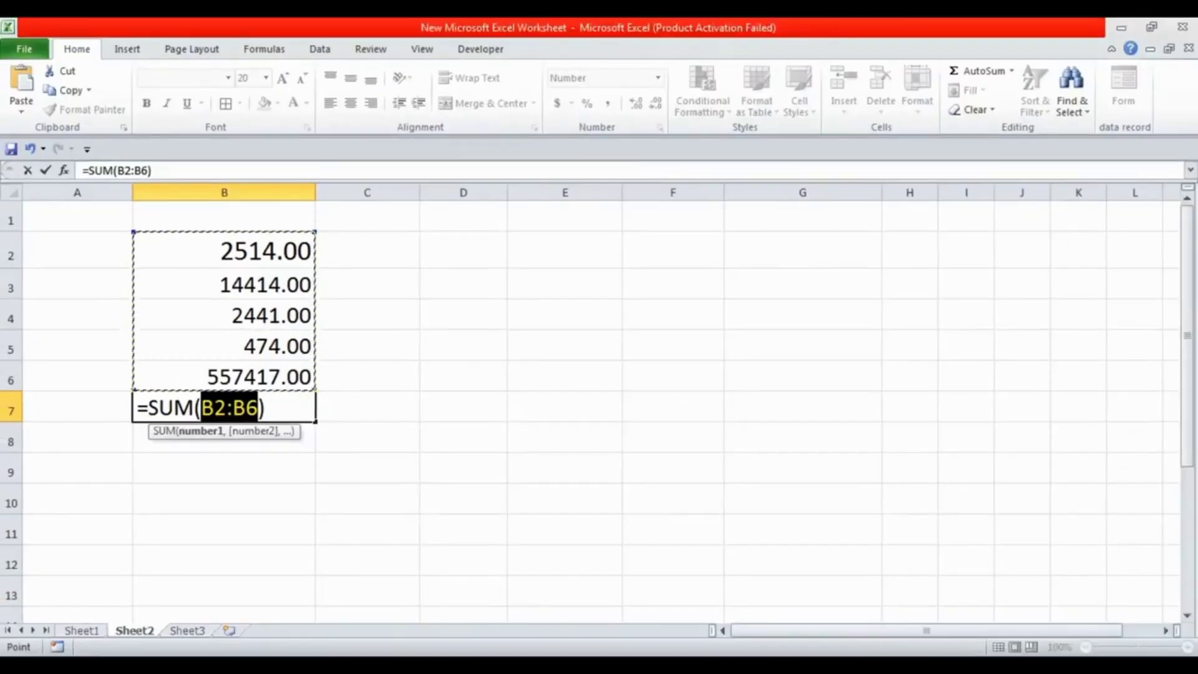
{"action": "key", "text": "Return"}
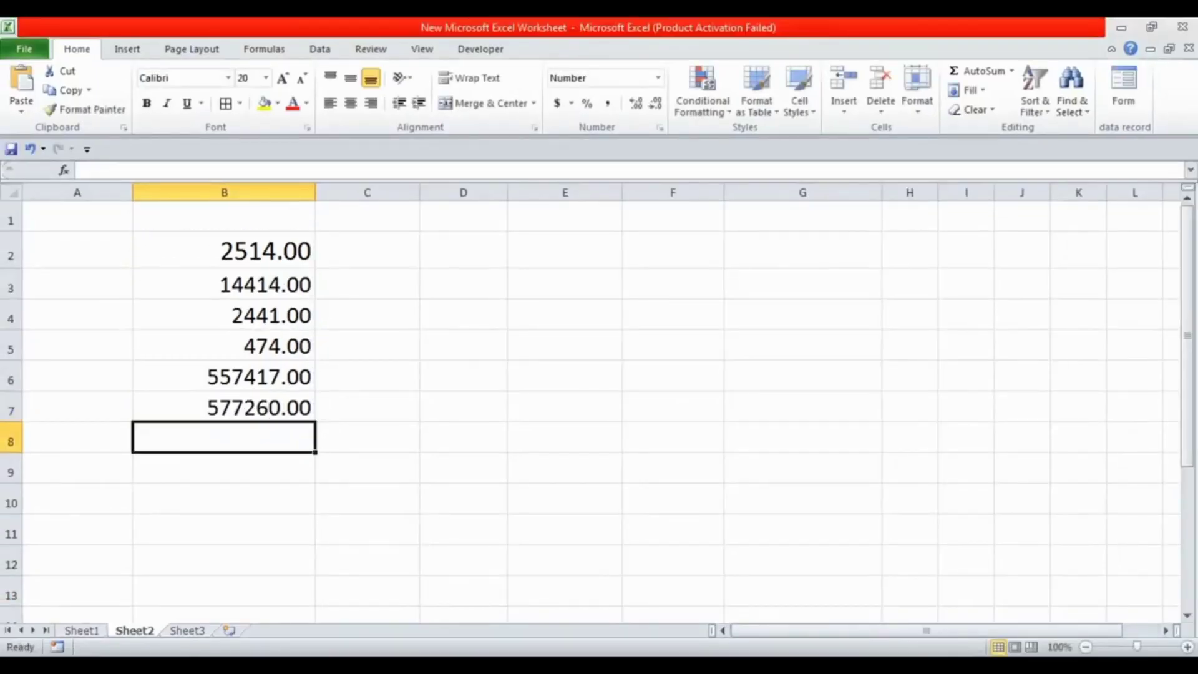
{"action": "left_click", "coordinate": [224, 407]}
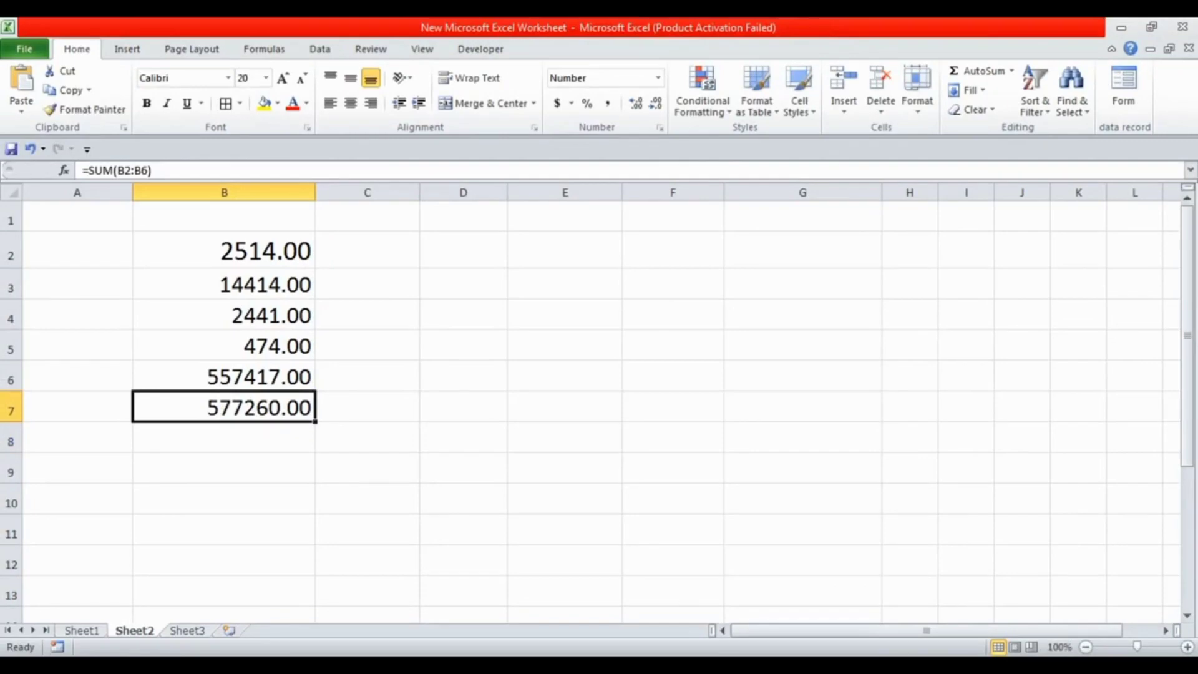
{"action": "key", "text": "Delete"}
{"action": "key", "text": "Up"}
{"action": "key", "text": "Down"}
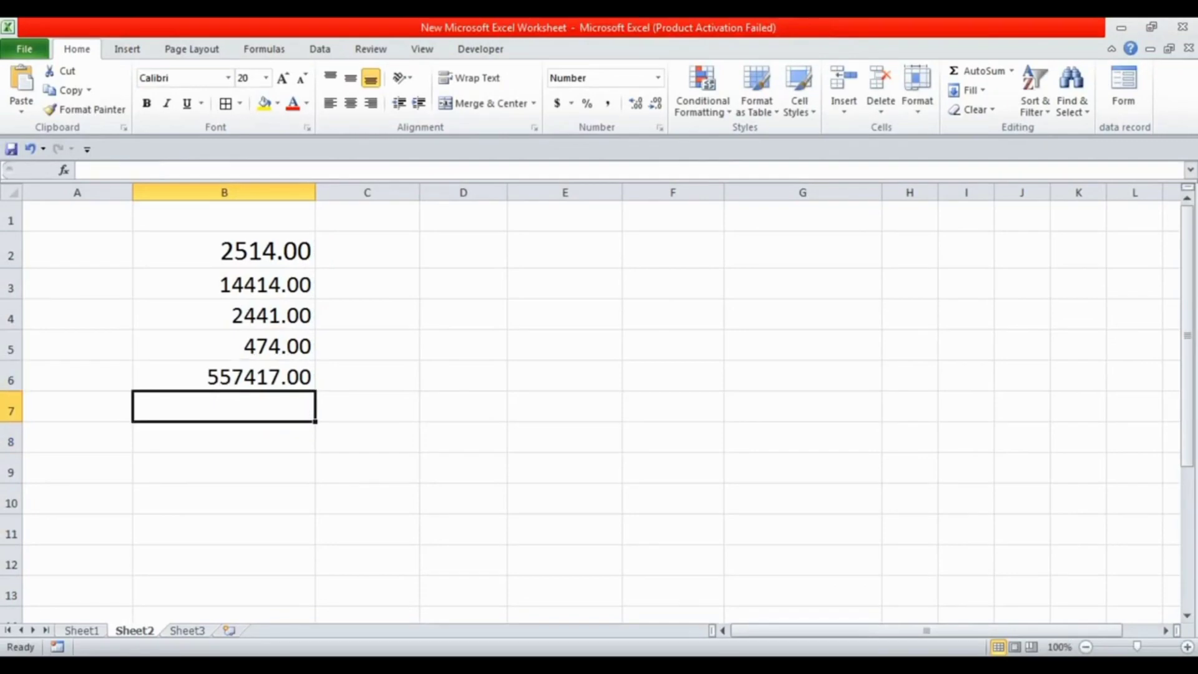
Insert an AutoSum total of B2:B6 in cell B7 again
{"action": "key", "text": "alt"}
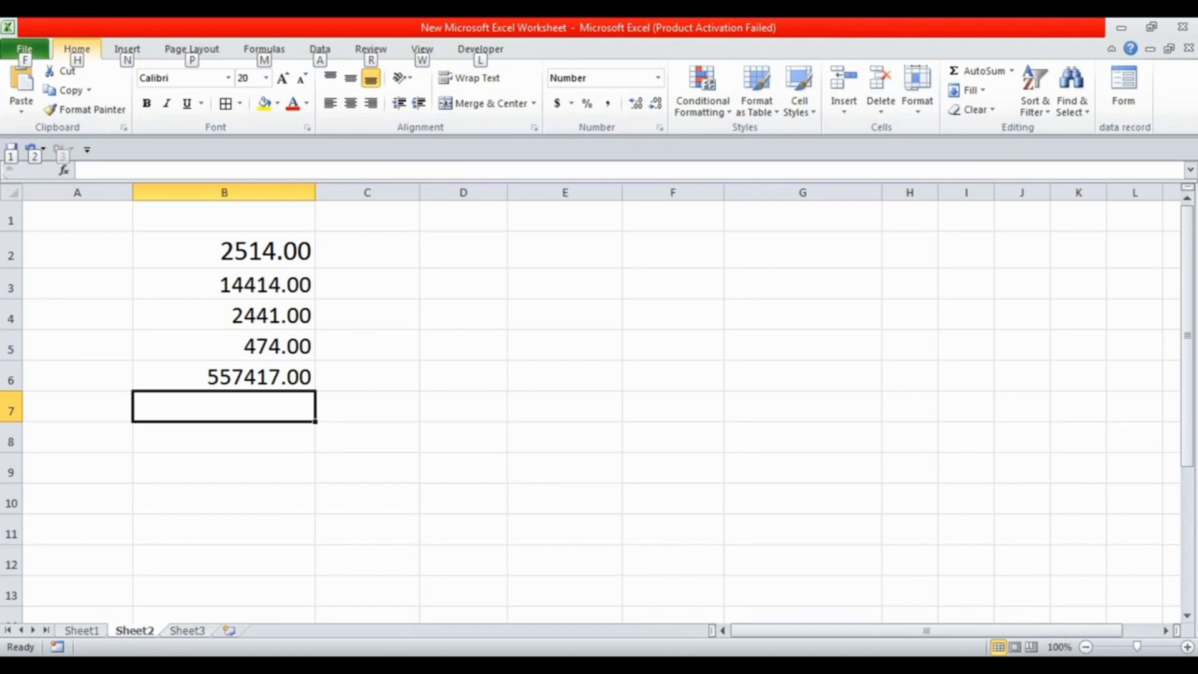
{"action": "left_click", "coordinate": [367, 375]}
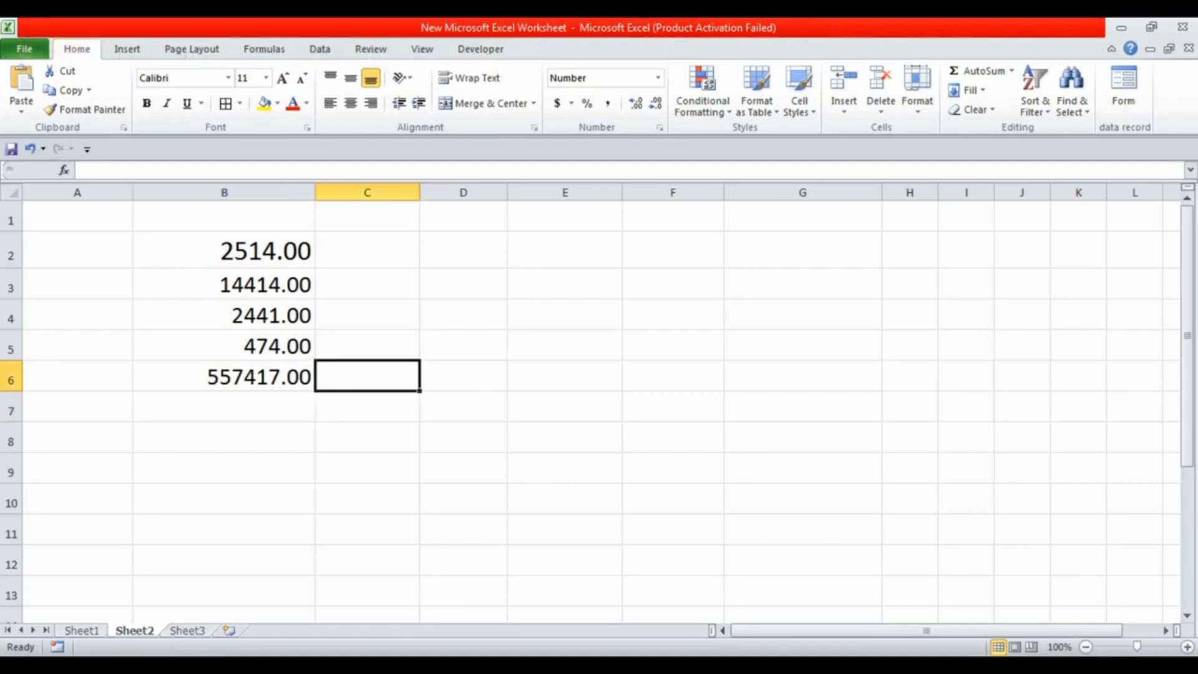
{"action": "left_click", "coordinate": [223, 407]}
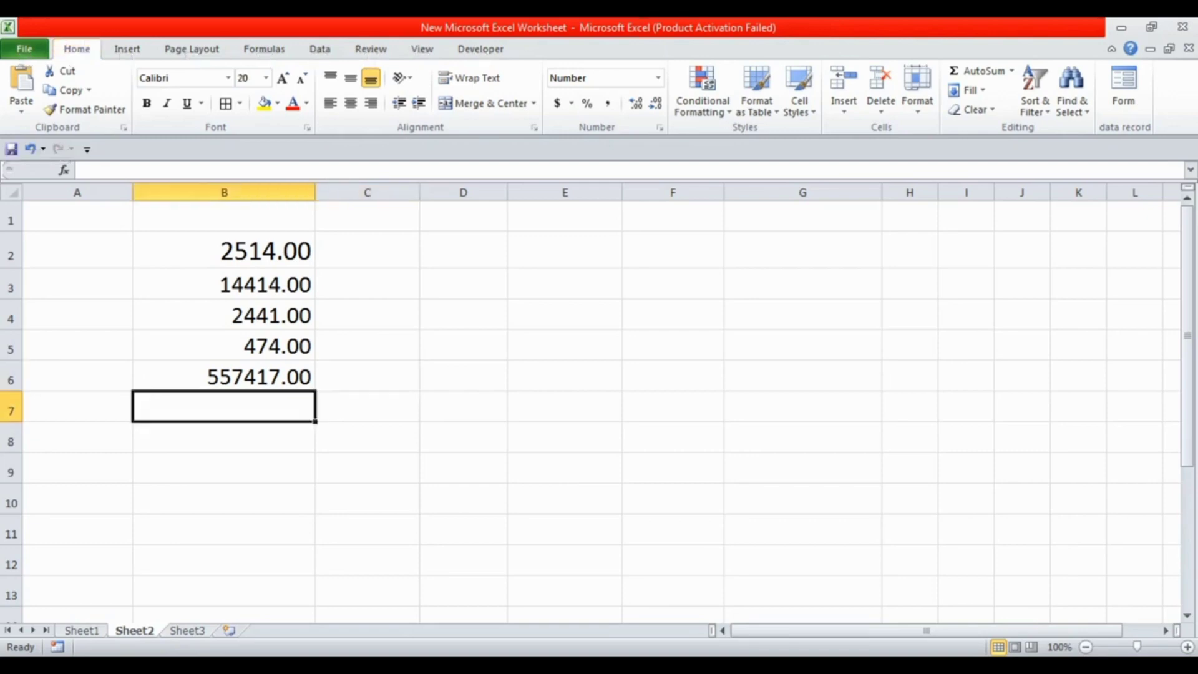
{"action": "key", "text": "alt+equal"}
{"action": "key", "text": "Return"}
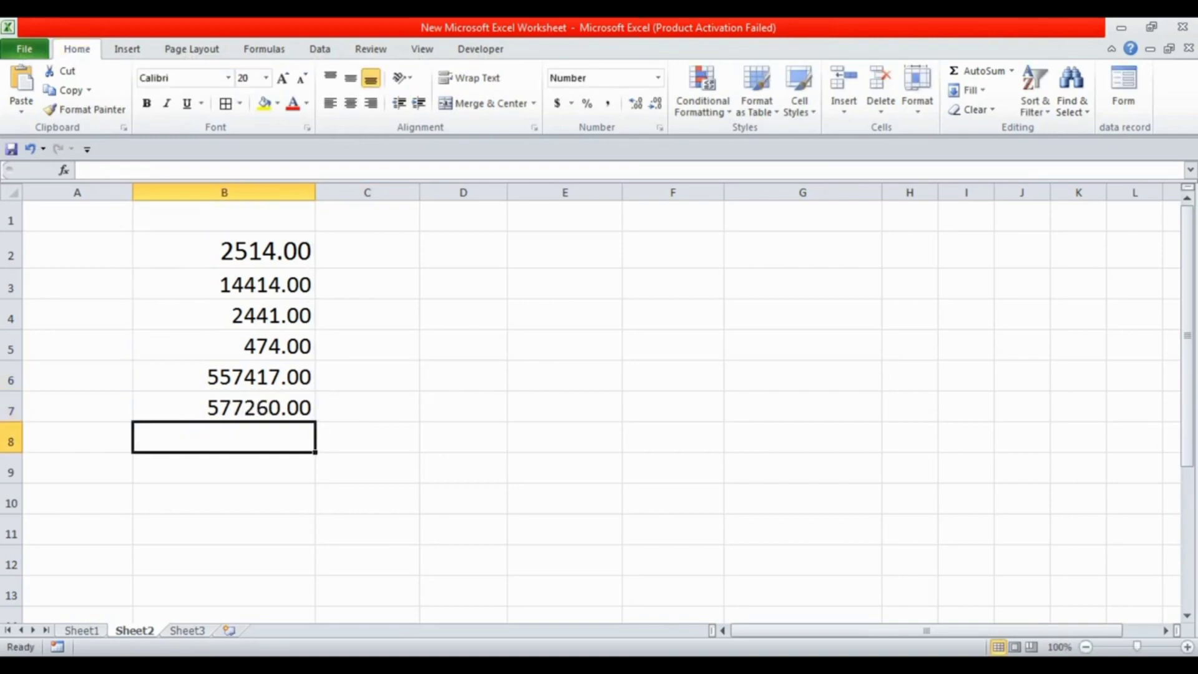
Delete the total in cell B7 and clear the contents of cells B2 through B8
{"action": "left_click", "coordinate": [223, 407]}
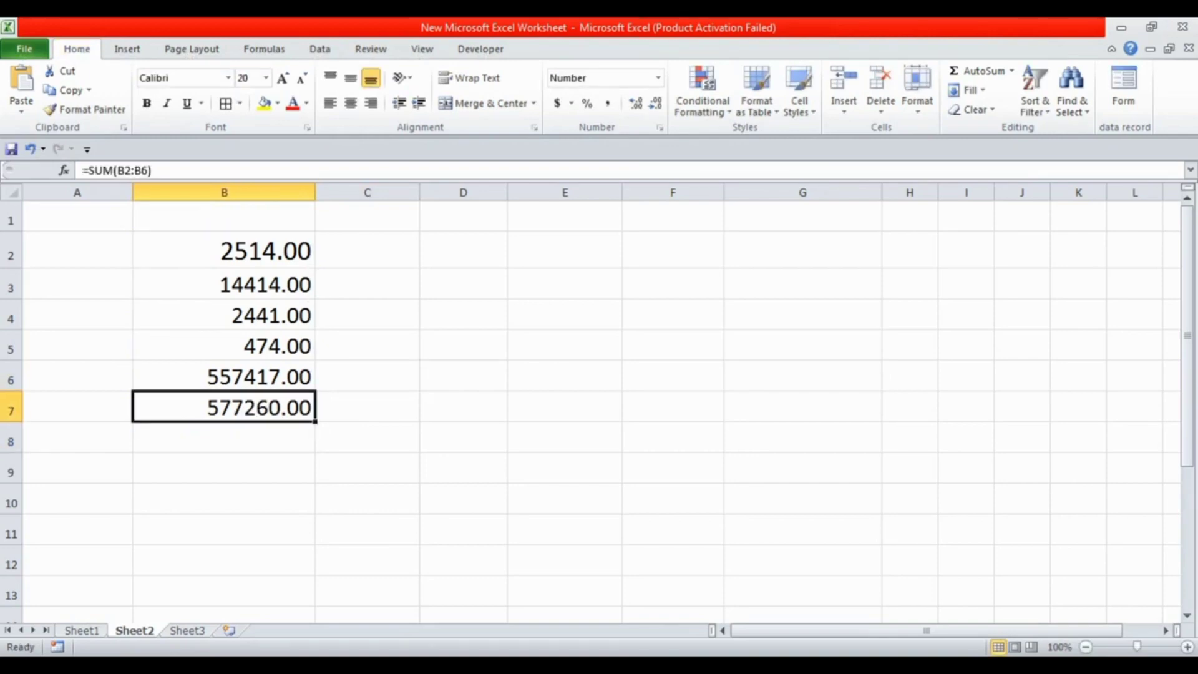
{"action": "key", "text": "Delete"}
{"action": "left_click_drag", "start_coordinate": [223, 251], "coordinate": [223, 437]}
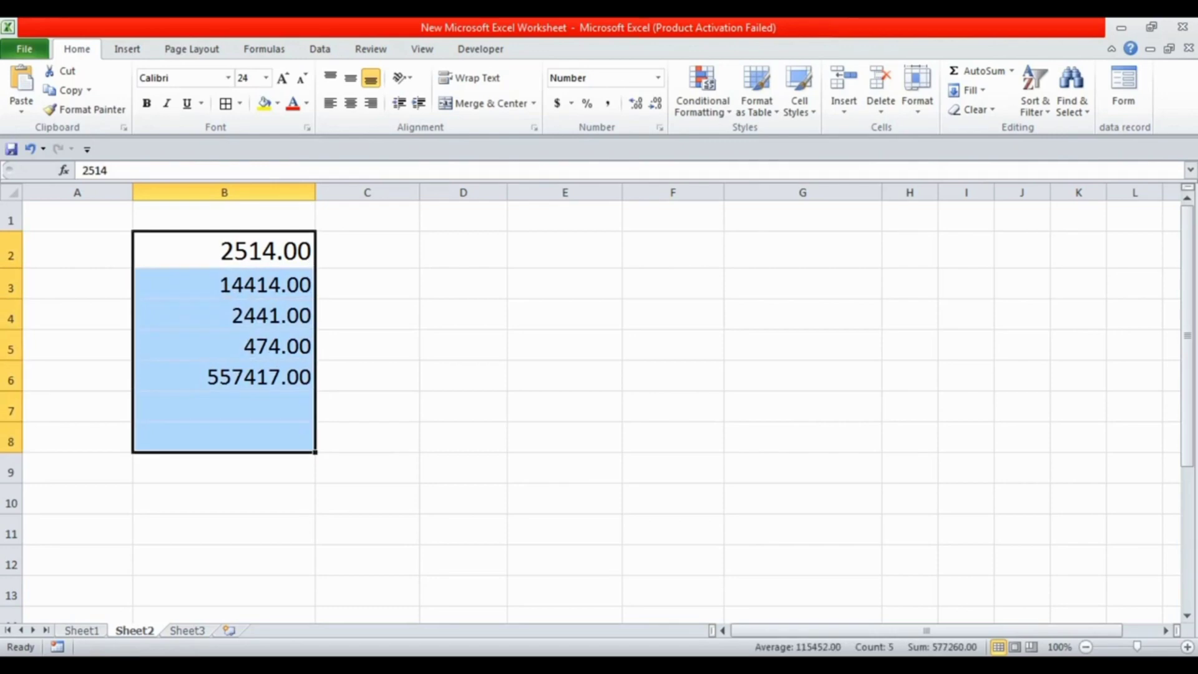
{"action": "key", "text": "Delete"}
{"action": "key", "text": "Down"}
{"action": "key", "text": "Up"}
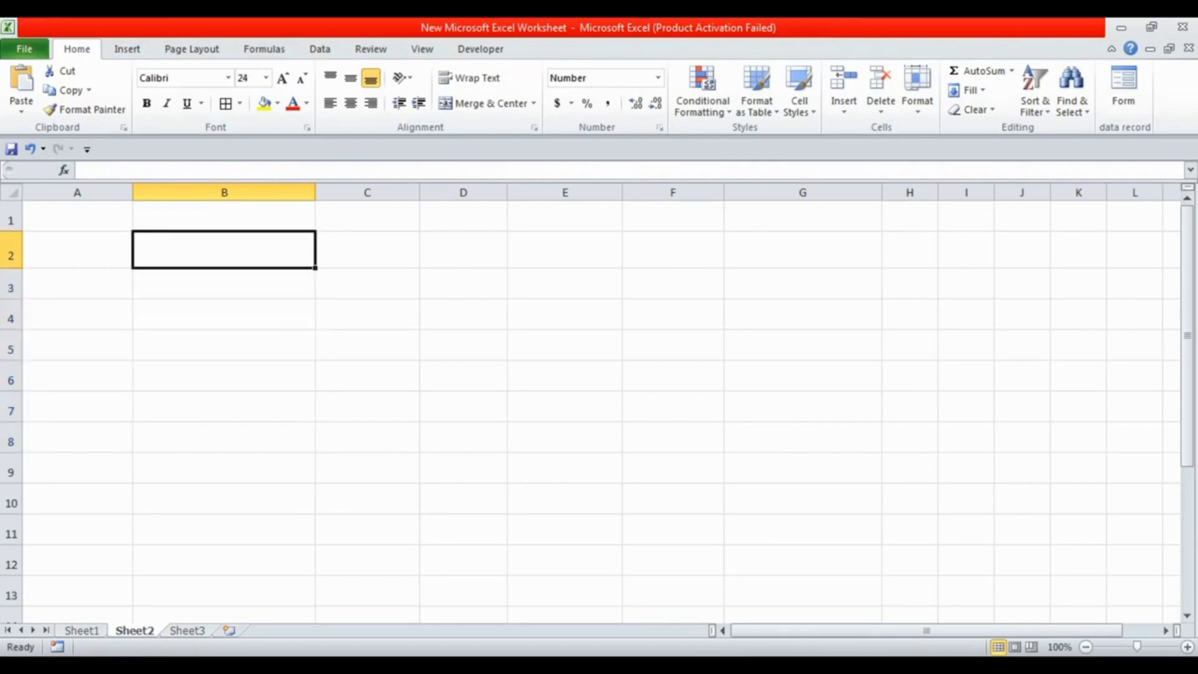
Enter 524 in cell B2 and 24 in cell E3
{"action": "type", "text": "524"}
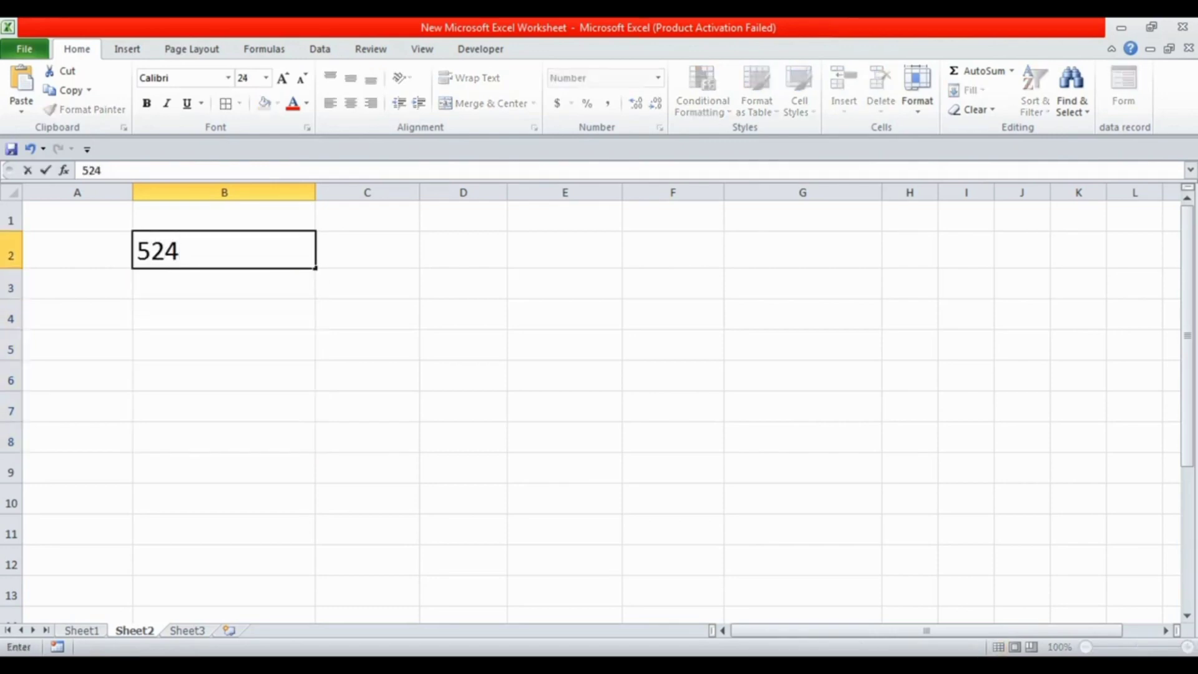
{"action": "key", "text": "Return"}
{"action": "key", "text": "Right"}
{"action": "key", "text": "Up"}
{"action": "key", "text": "Right"}
{"action": "key", "text": "Right"}
{"action": "key", "text": "Down"}
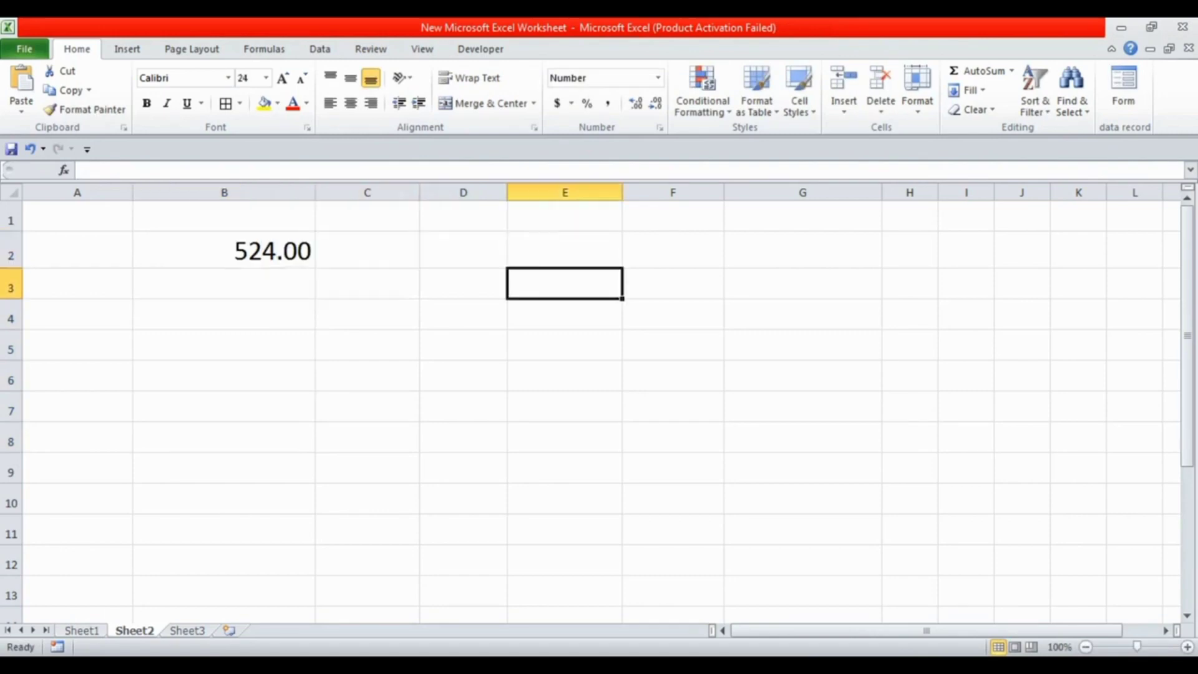
{"action": "type", "text": "24"}
{"action": "key", "text": "Return"}
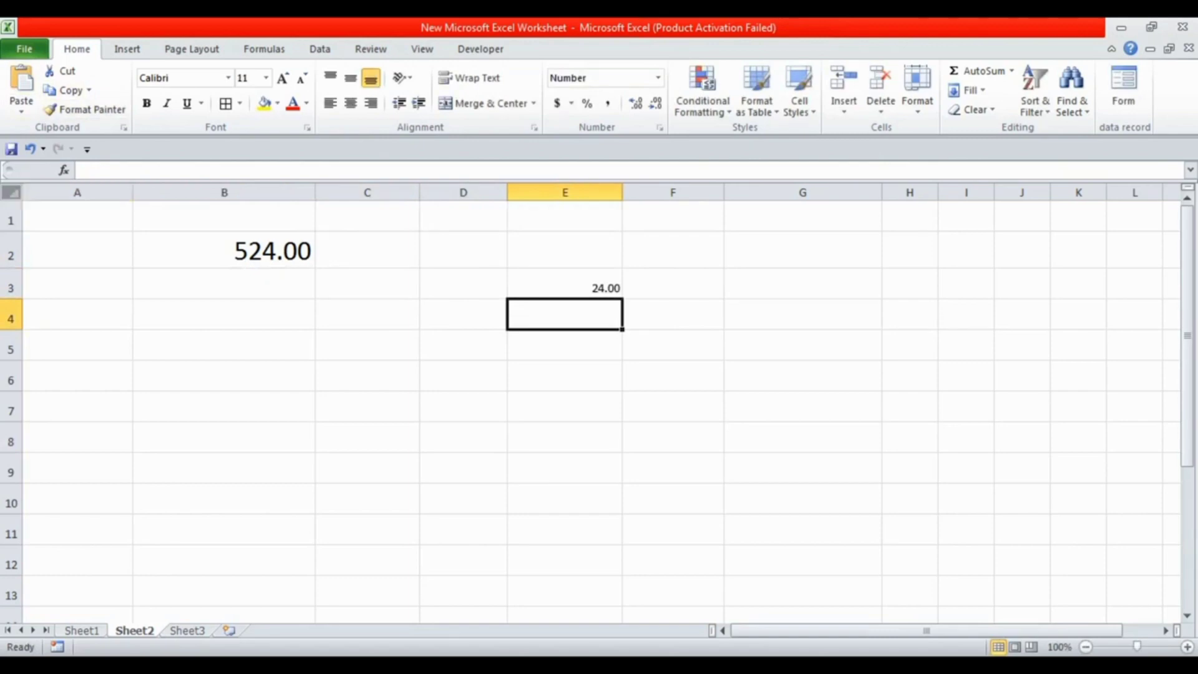
Enlarge the font of the whole sheet to size 48 and widen column E to fit its number
{"action": "key", "text": "ctrl+a"}
{"action": "key", "text": "ctrl+shift+period"}
{"action": "key", "text": "ctrl+shift+period"}
{"action": "key", "text": "ctrl+shift+period"}
{"action": "key", "text": "ctrl+shift+period"}
{"action": "key", "text": "ctrl+shift+period"}
{"action": "key", "text": "ctrl+shift+period"}
{"action": "key", "text": "ctrl+shift+period"}
{"action": "key", "text": "ctrl+shift+period"}
{"action": "key", "text": "ctrl+shift+period"}
{"action": "key", "text": "ctrl+shift+period"}
{"action": "key", "text": "ctrl+shift+period"}
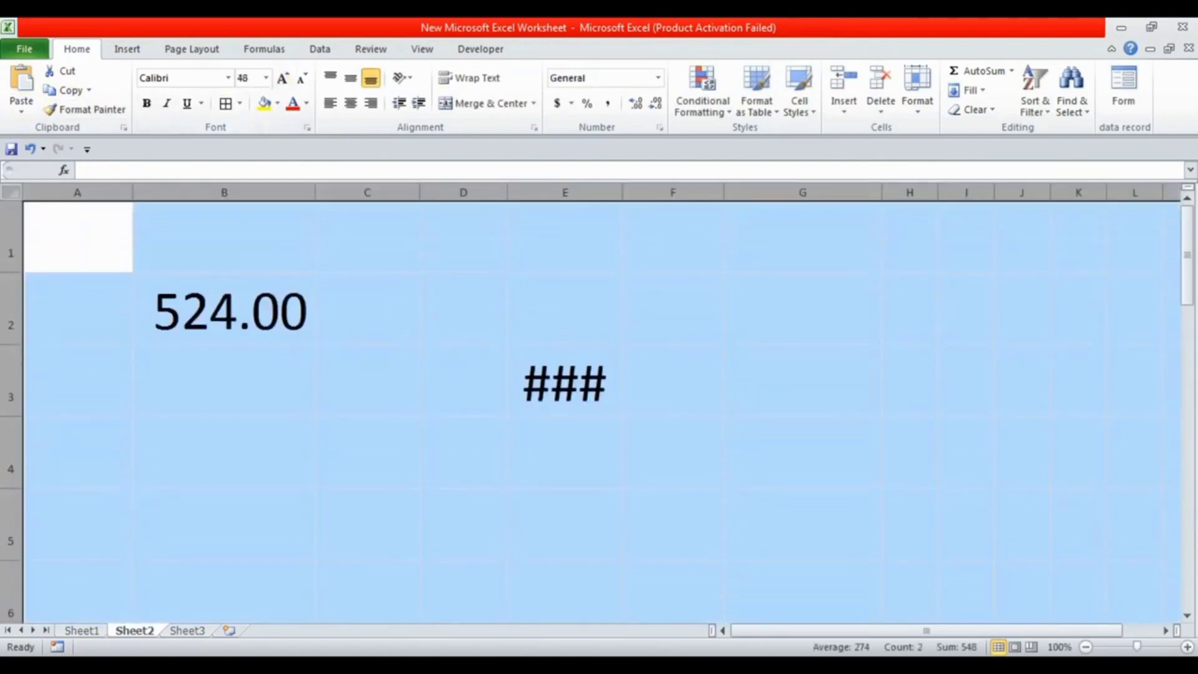
{"action": "left_click", "coordinate": [564, 237]}
{"action": "left_click_drag", "start_coordinate": [622, 192], "coordinate": [687, 192]}
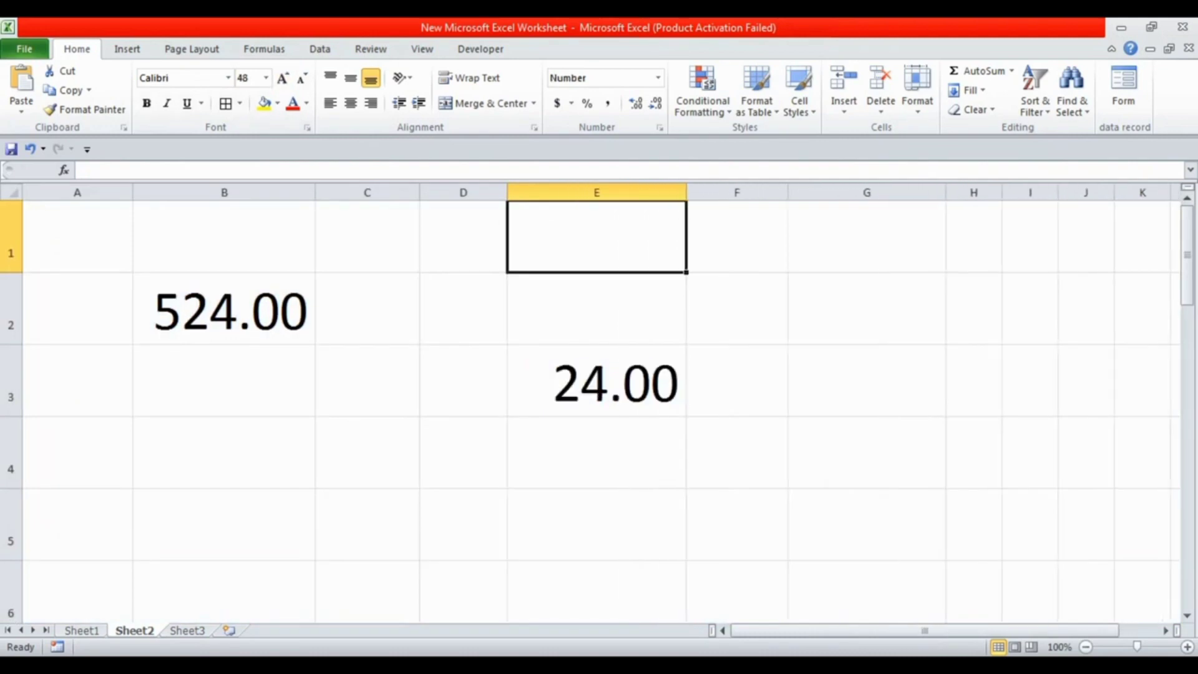
Subtract E3 from B2 in cell E4 with the formula =b2-e3, and check the entered formula
{"action": "left_click", "coordinate": [596, 452]}
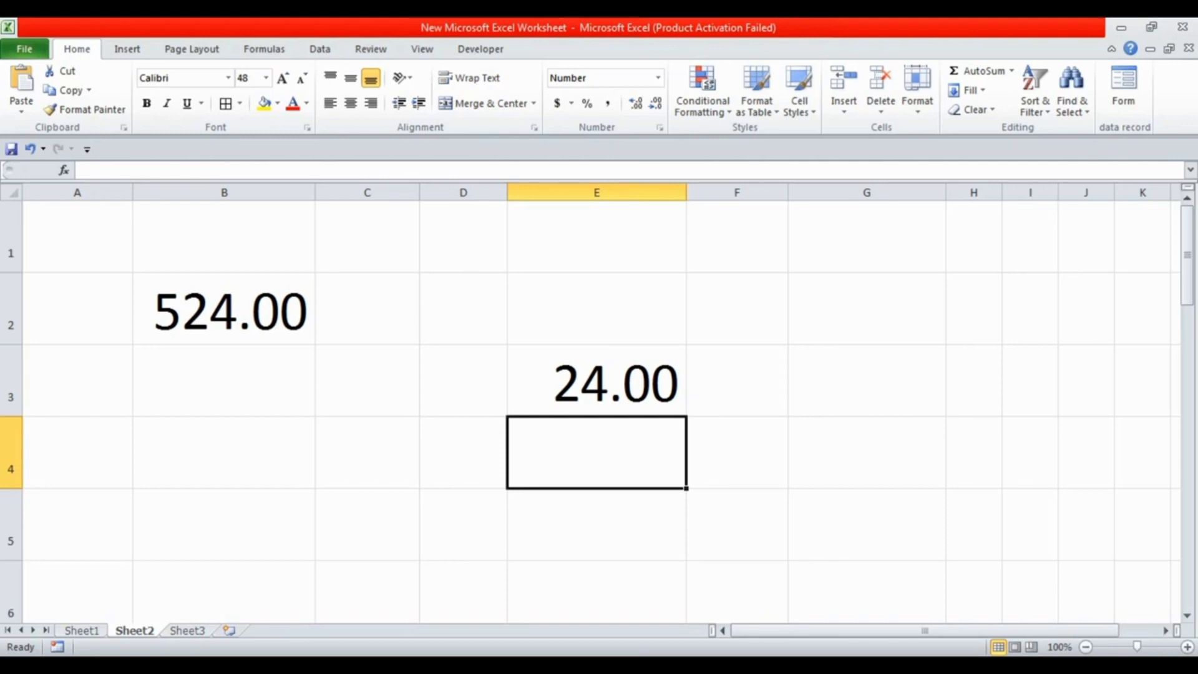
{"action": "type", "text": "="}
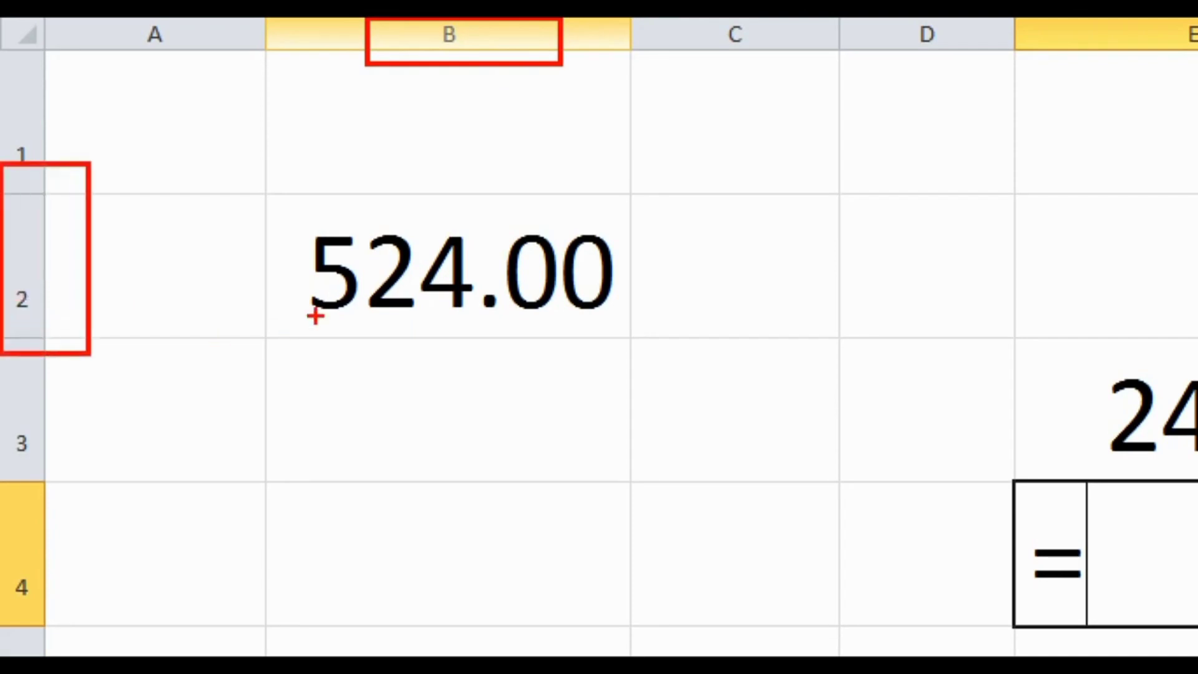
{"action": "type", "text": "b"}
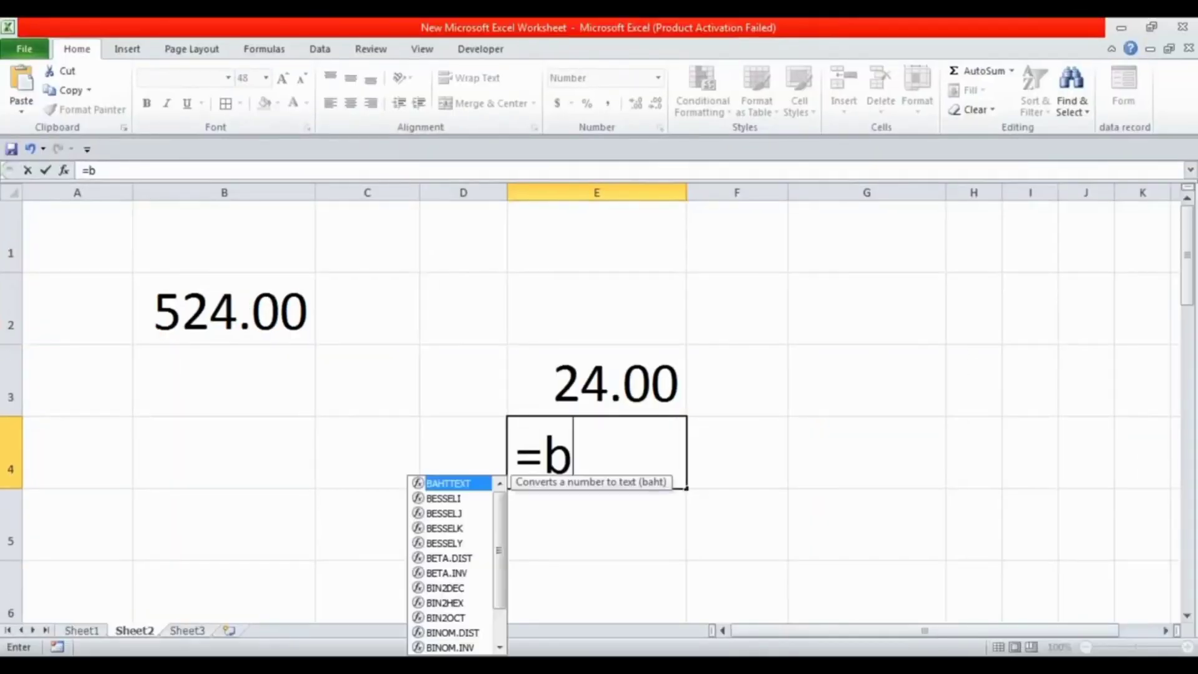
{"action": "type", "text": "2"}
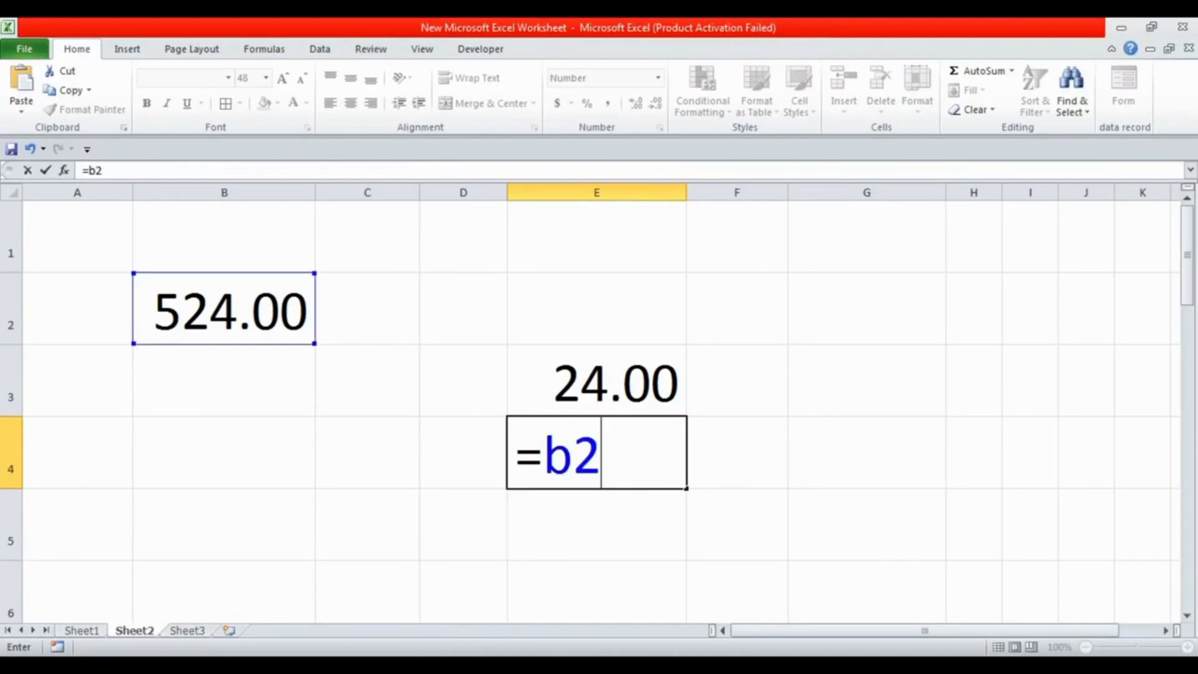
{"action": "type", "text": "-"}
{"action": "type", "text": "e3"}
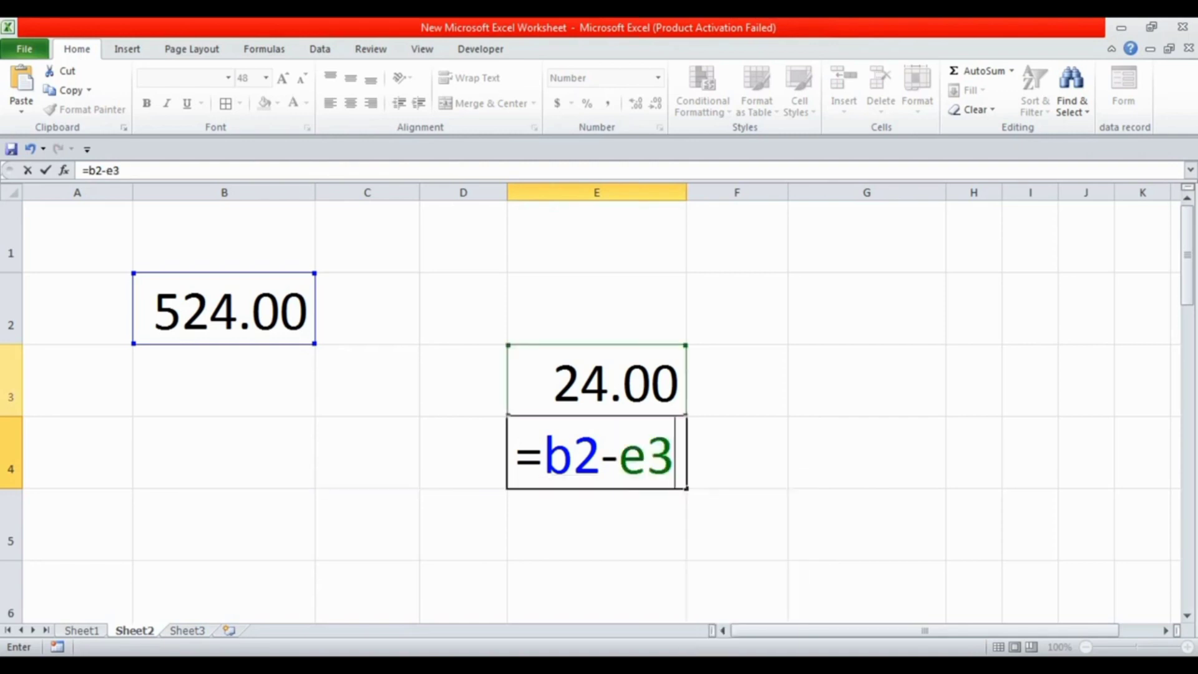
{"action": "key", "text": "Return"}
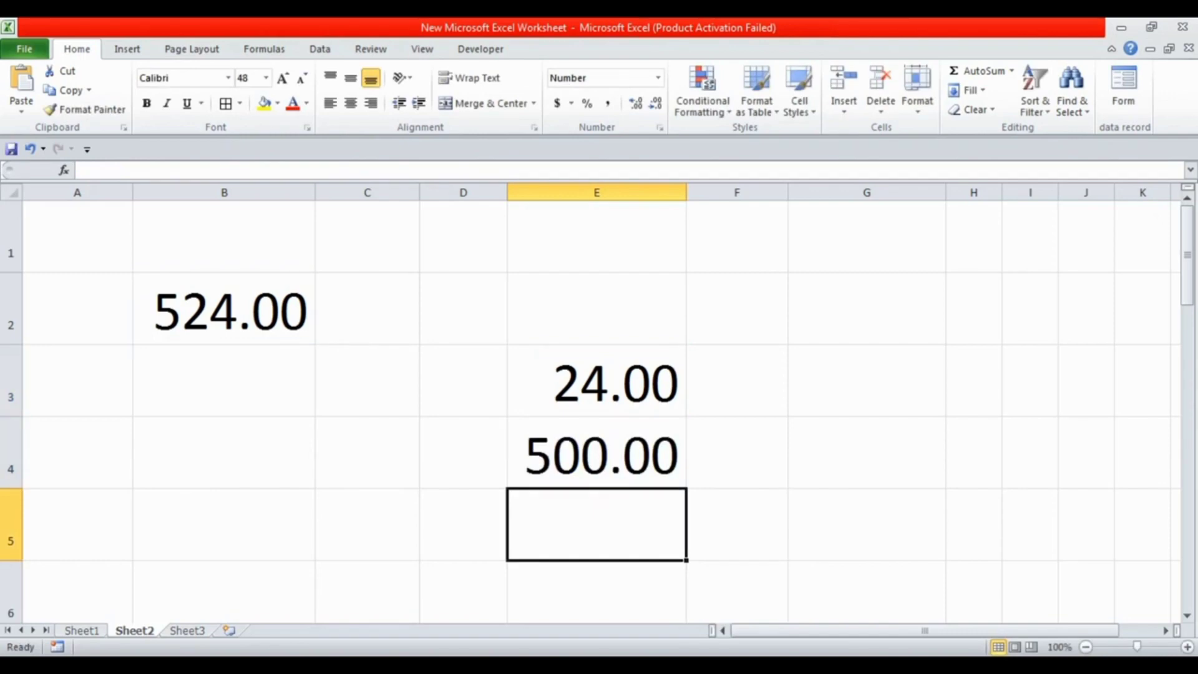
{"action": "left_click", "coordinate": [596, 452]}
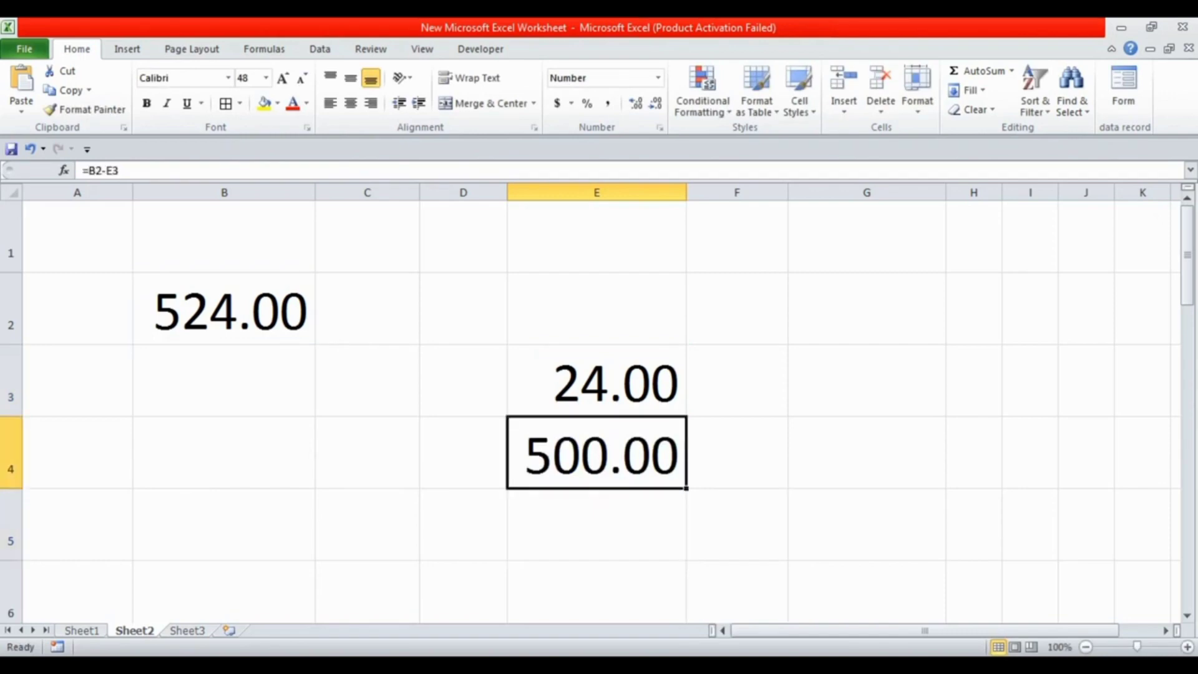
Change the value in cell B2 to 523
{"action": "left_click", "coordinate": [224, 309]}
{"action": "type", "text": "523"}
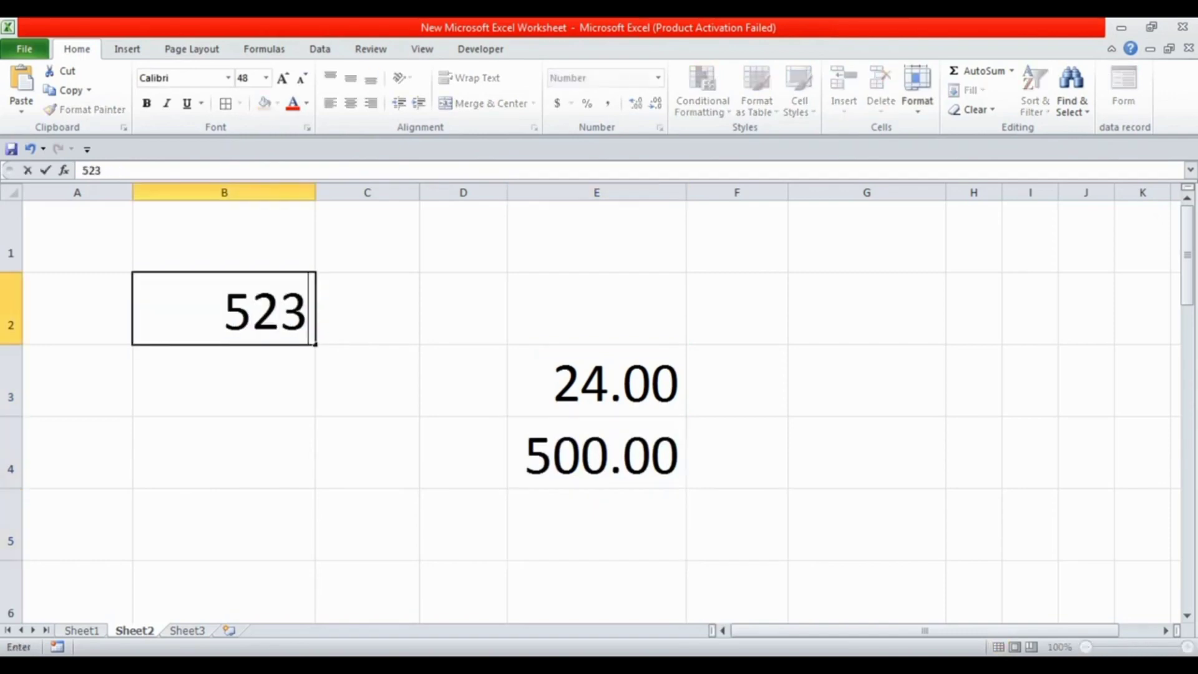
{"action": "key", "text": "Return"}
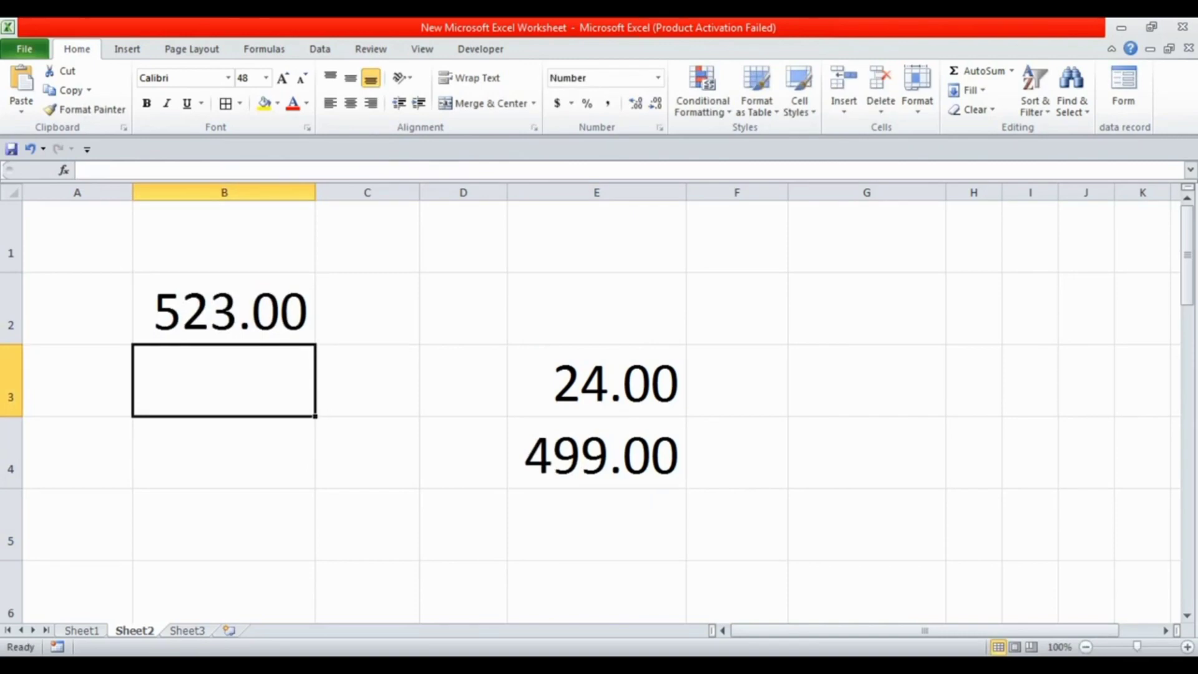
Replace the formula in cell E4 with =E3-B2 to reverse the subtraction
{"action": "key", "text": "Right"}
{"action": "key", "text": "Right"}
{"action": "key", "text": "Down"}
{"action": "key", "text": "Right"}
{"action": "type", "text": "="}
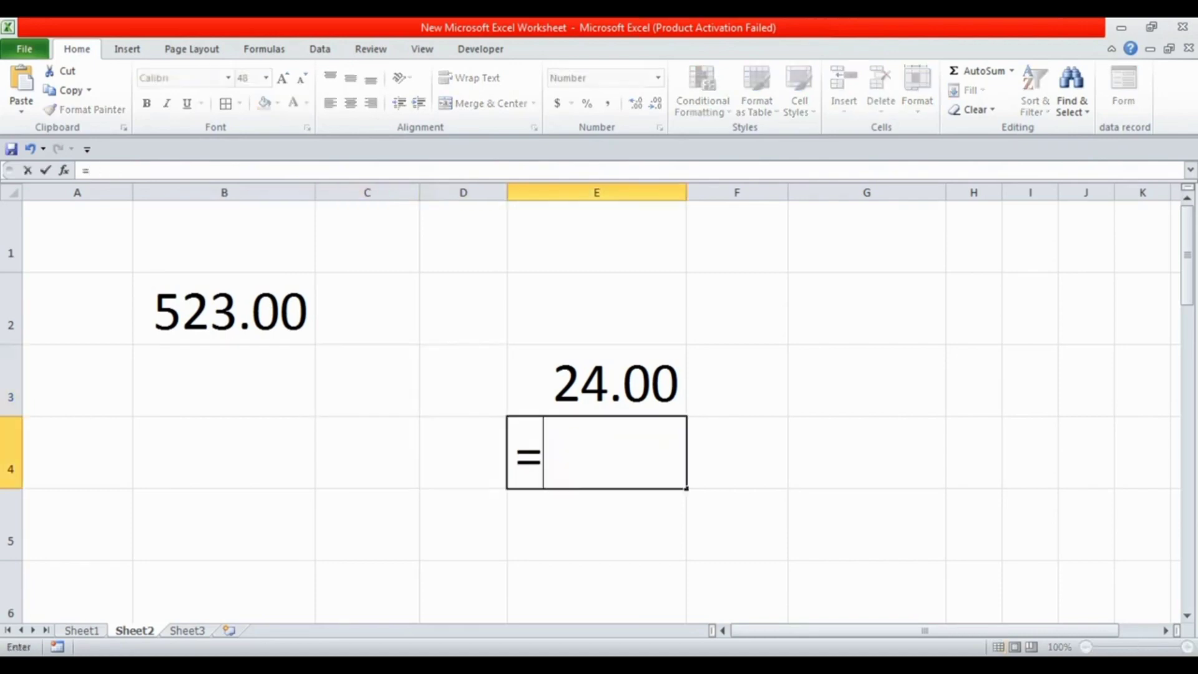
{"action": "key", "text": "Up"}
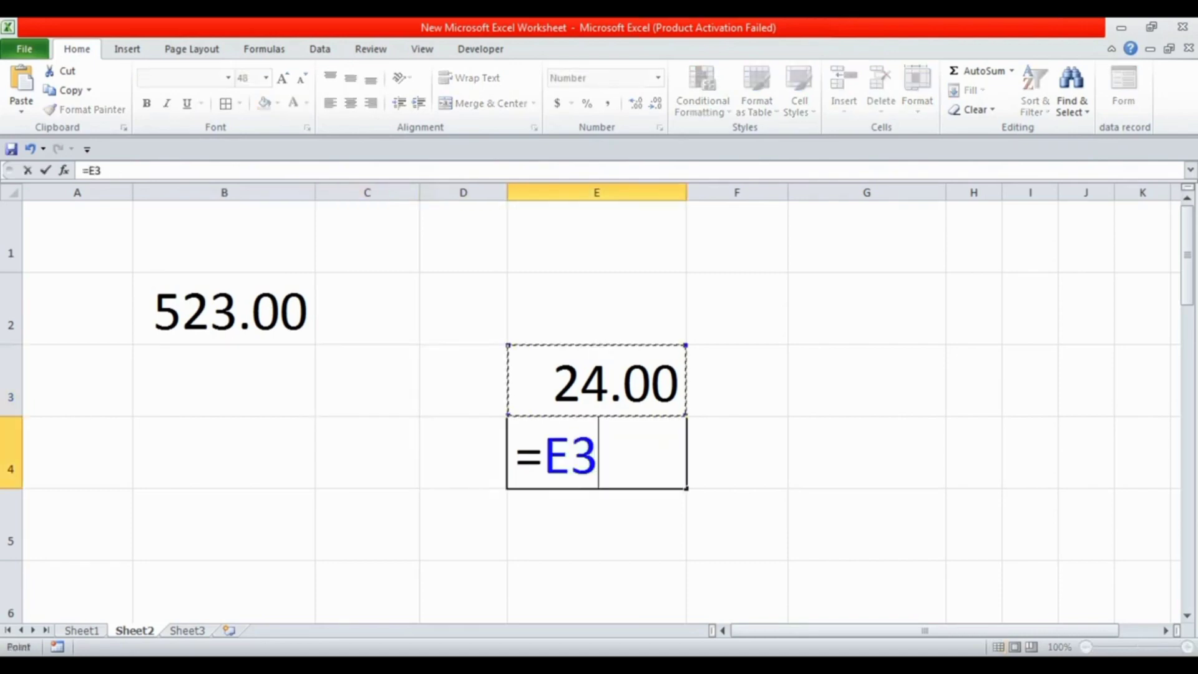
{"action": "type", "text": "-"}
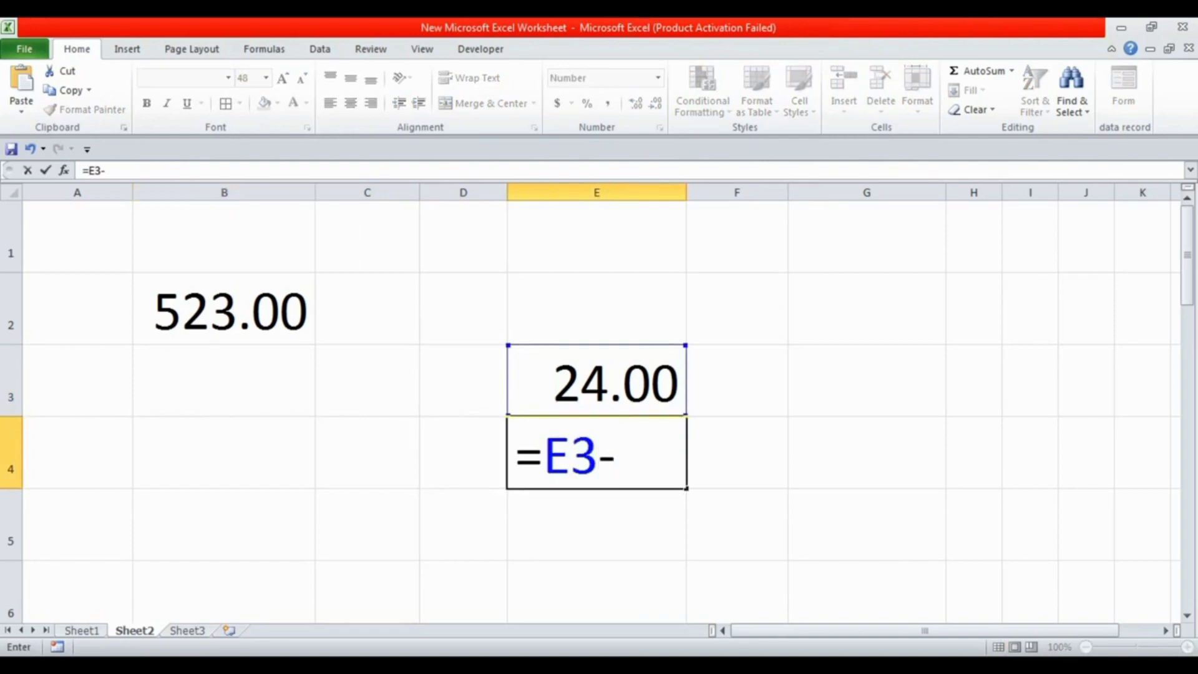
{"action": "left_click", "coordinate": [224, 309]}
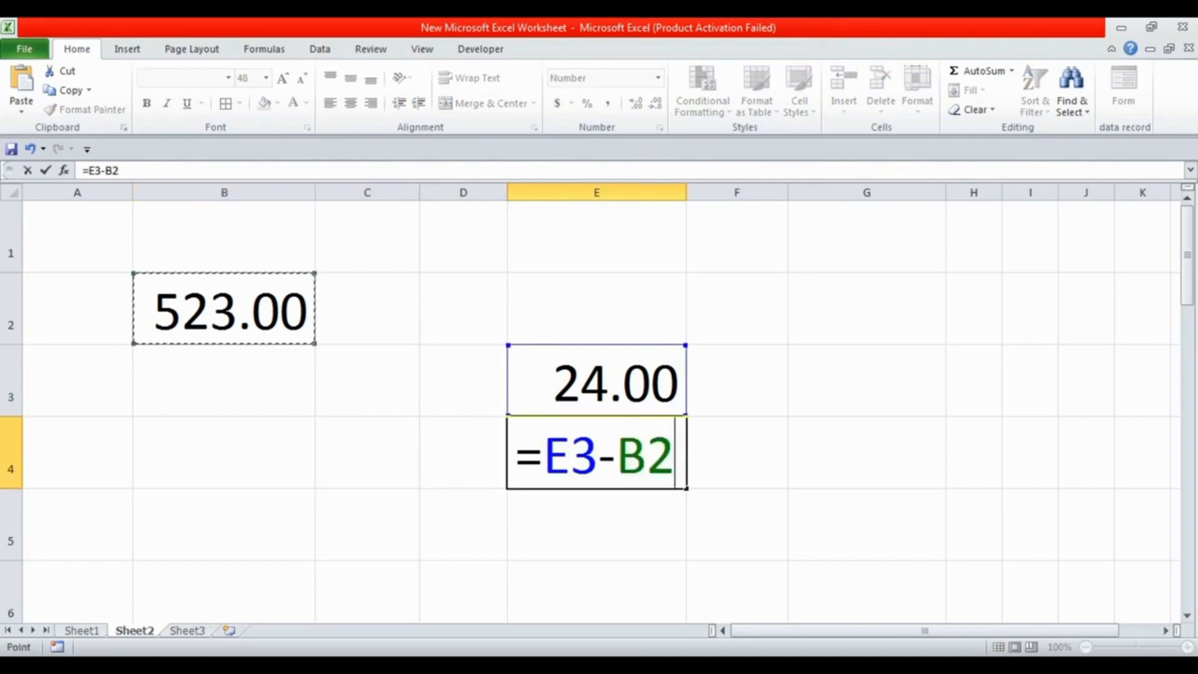
{"action": "key", "text": "Return"}
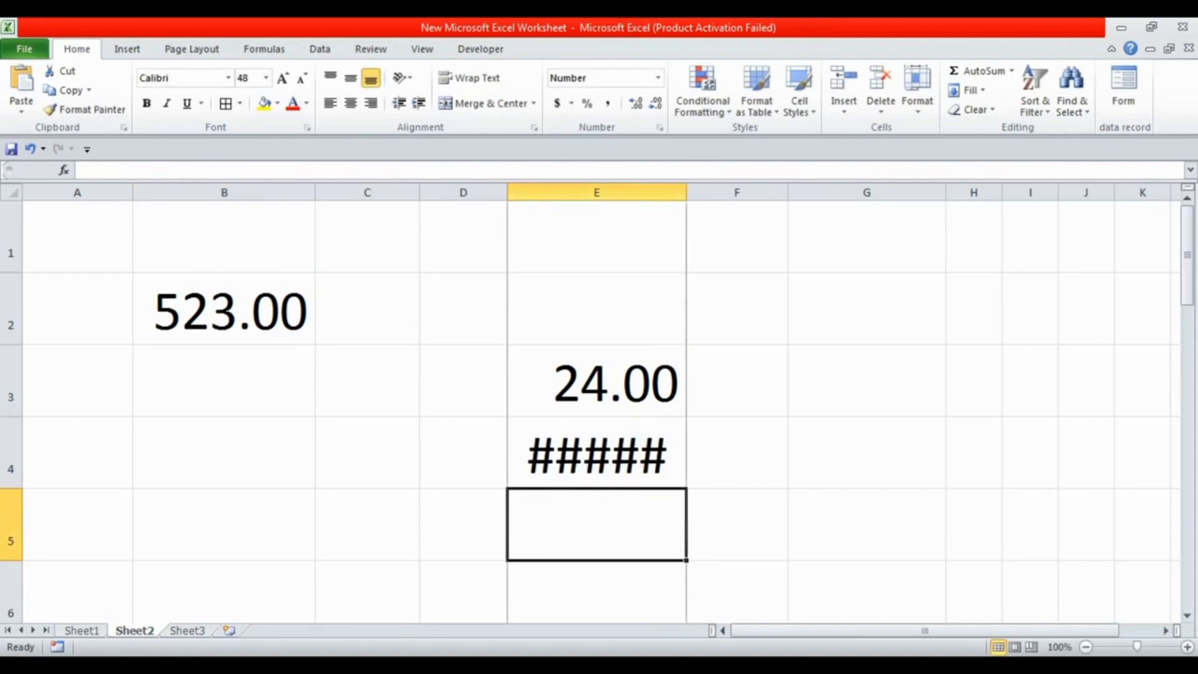
Widen column E enough to fit the E4 result, and narrow it until its numbers no longer fit
{"action": "left_click_drag", "start_coordinate": [686, 192], "coordinate": [742, 192]}
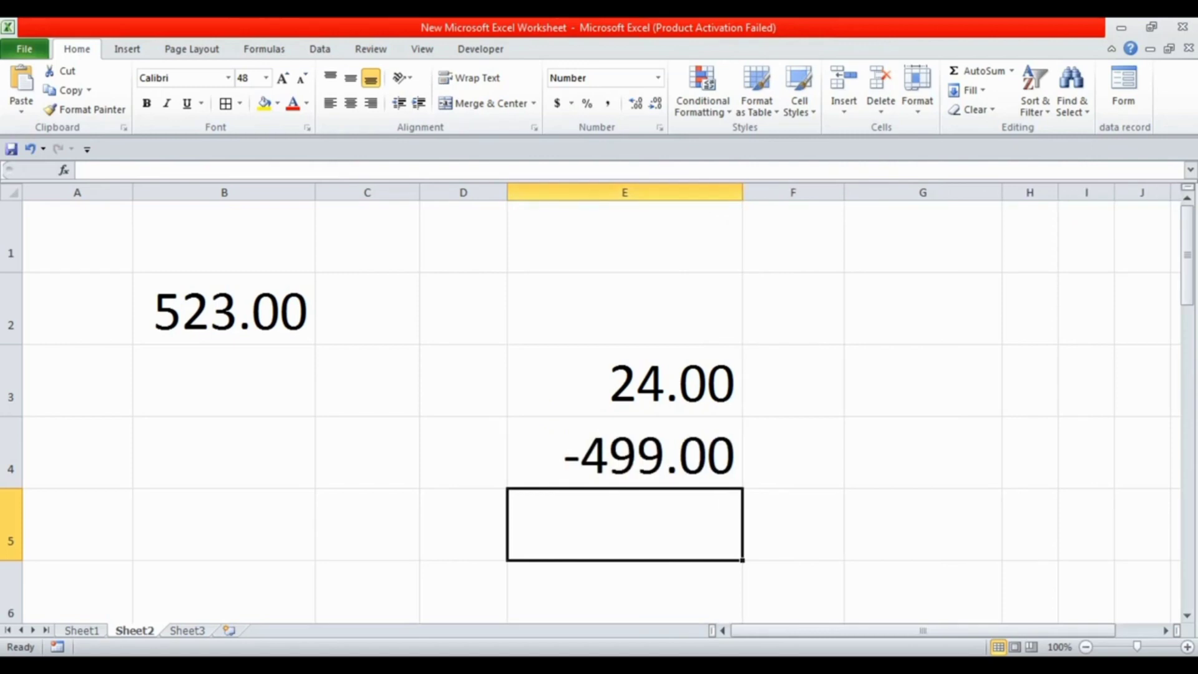
{"action": "left_click_drag", "start_coordinate": [742, 192], "coordinate": [645, 192]}
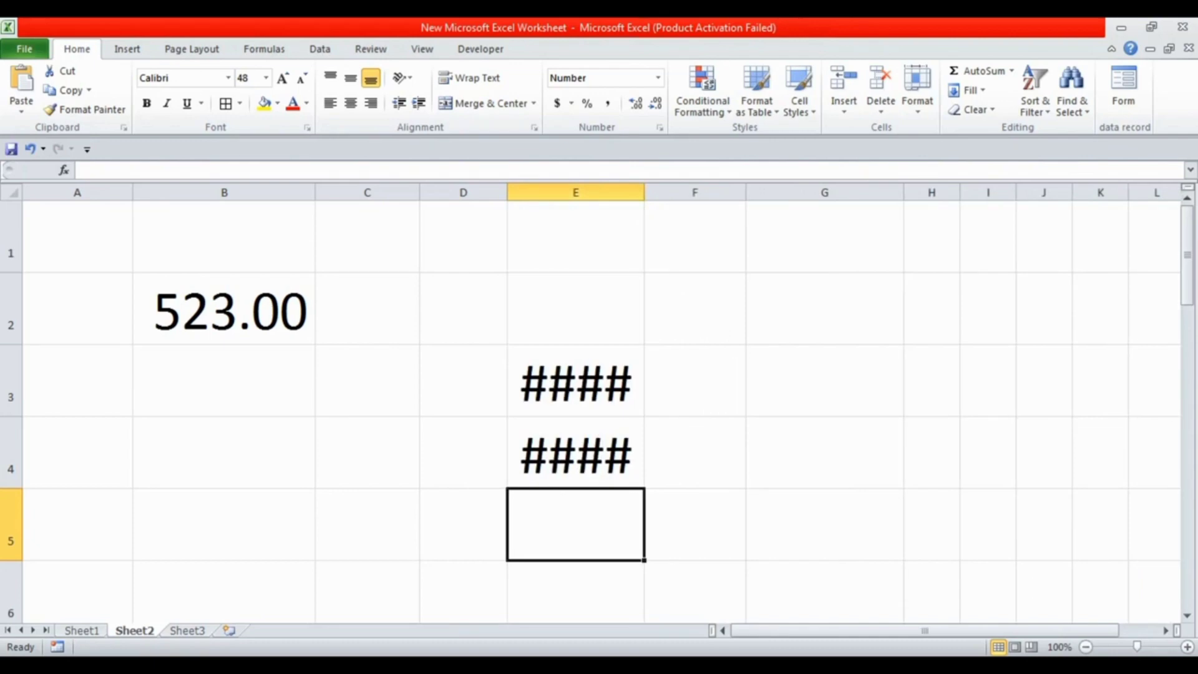
AutoFit column E to its contents, and widen it slightly further
{"action": "double_click", "coordinate": [645, 193]}
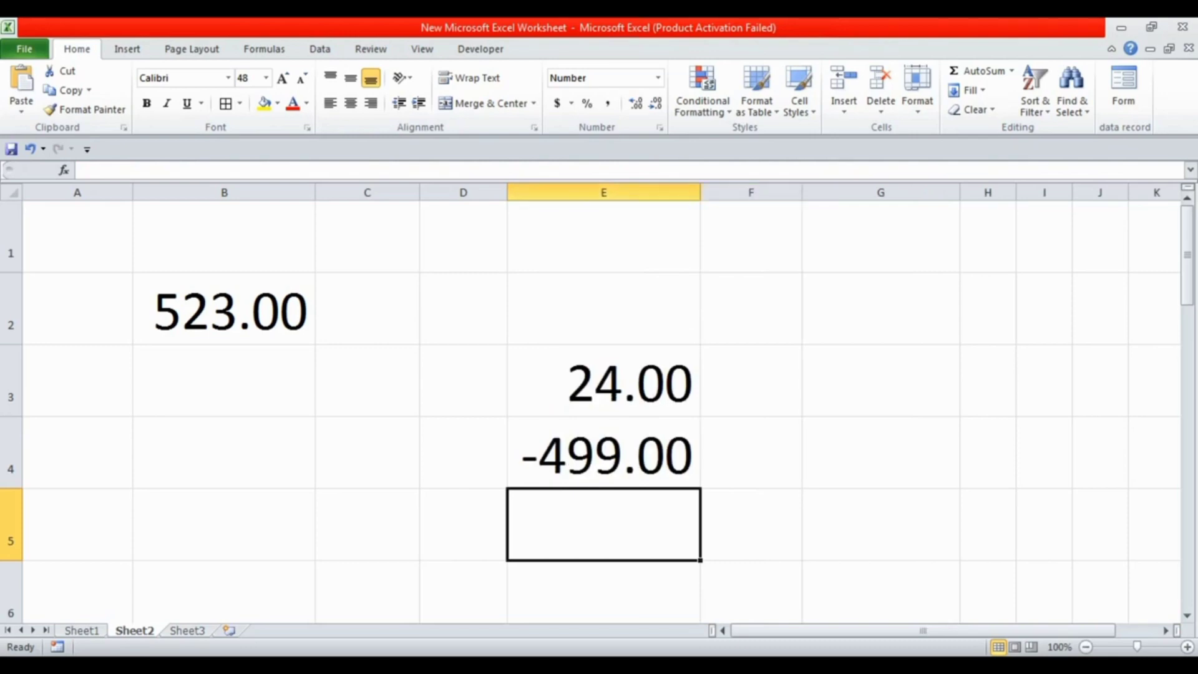
{"action": "left_click_drag", "start_coordinate": [700, 192], "coordinate": [725, 192]}
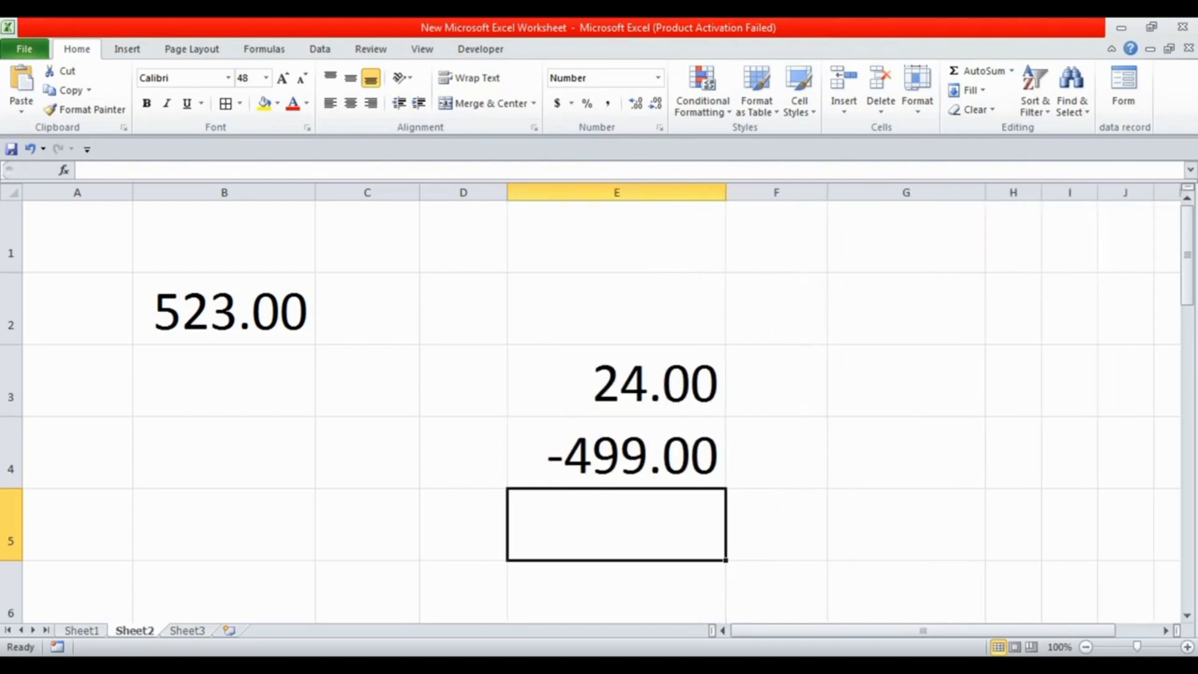
{"action": "left_click", "coordinate": [906, 381]}
Check the subtraction formula in cell E4 and clear it
{"action": "left_click", "coordinate": [616, 453]}
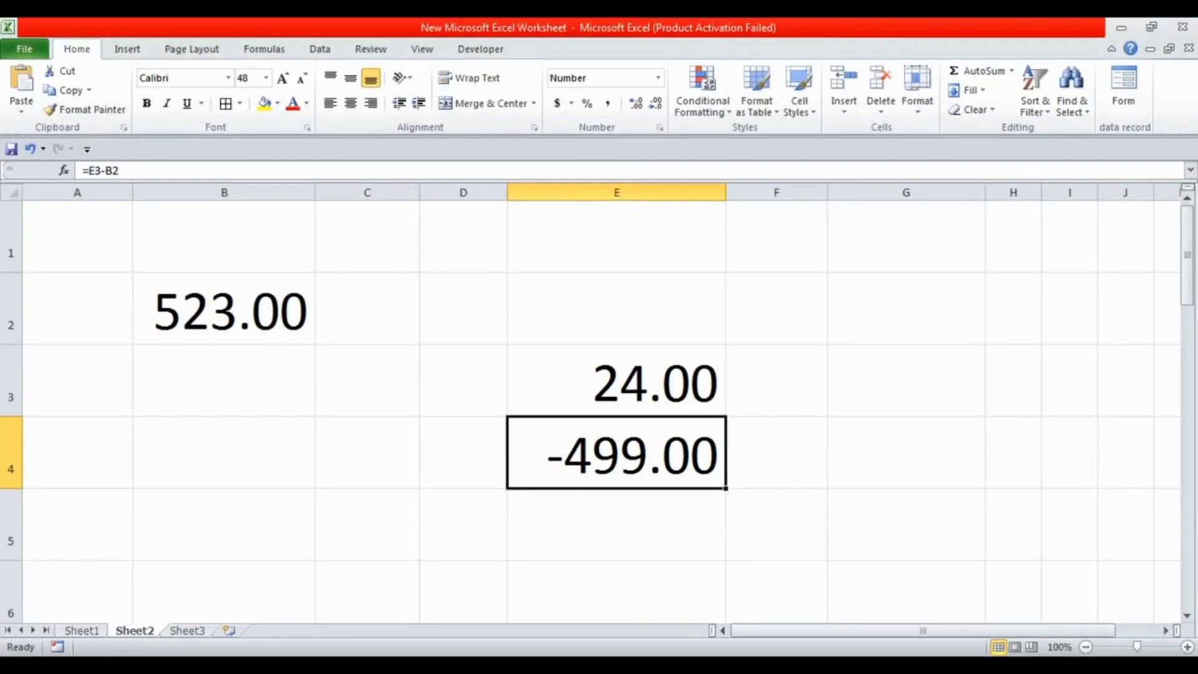
{"action": "left_click", "coordinate": [616, 381]}
{"action": "left_click", "coordinate": [616, 453]}
{"action": "key", "text": "Delete"}
{"action": "left_click", "coordinate": [224, 524]}
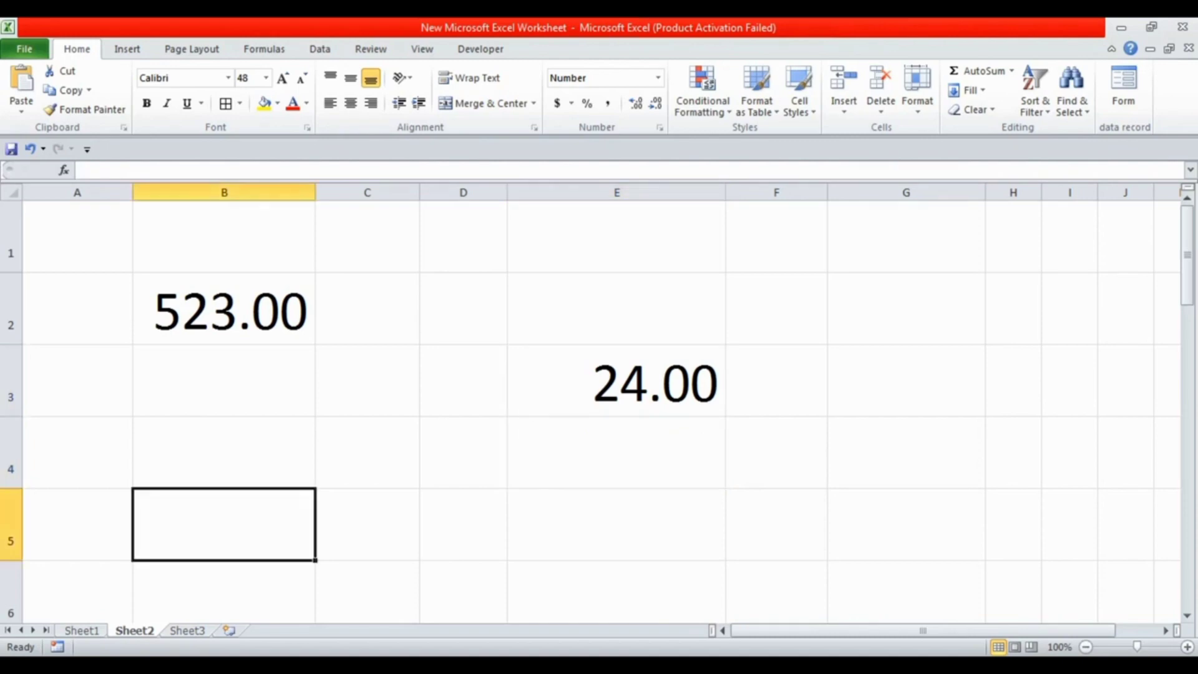
Change the value in cell B2 to 5 and the value in cell E3 to 3
{"action": "left_click", "coordinate": [224, 309]}
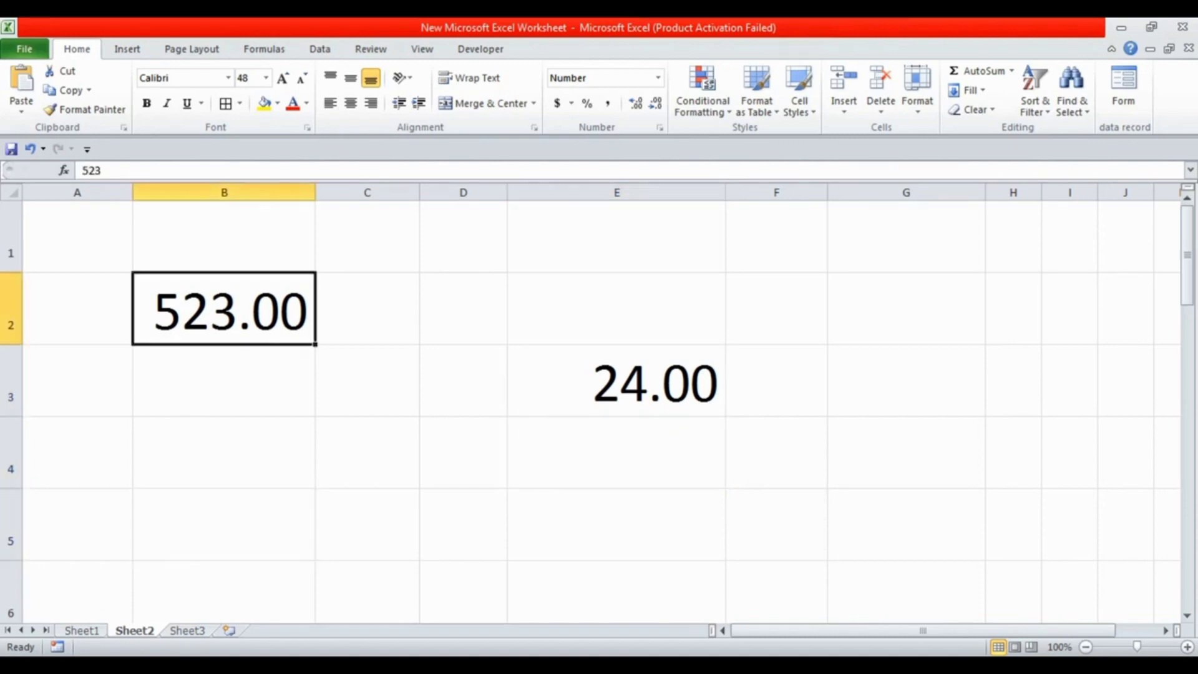
{"action": "type", "text": "5"}
{"action": "key", "text": "Right"}
{"action": "key", "text": "Right"}
{"action": "key", "text": "Down"}
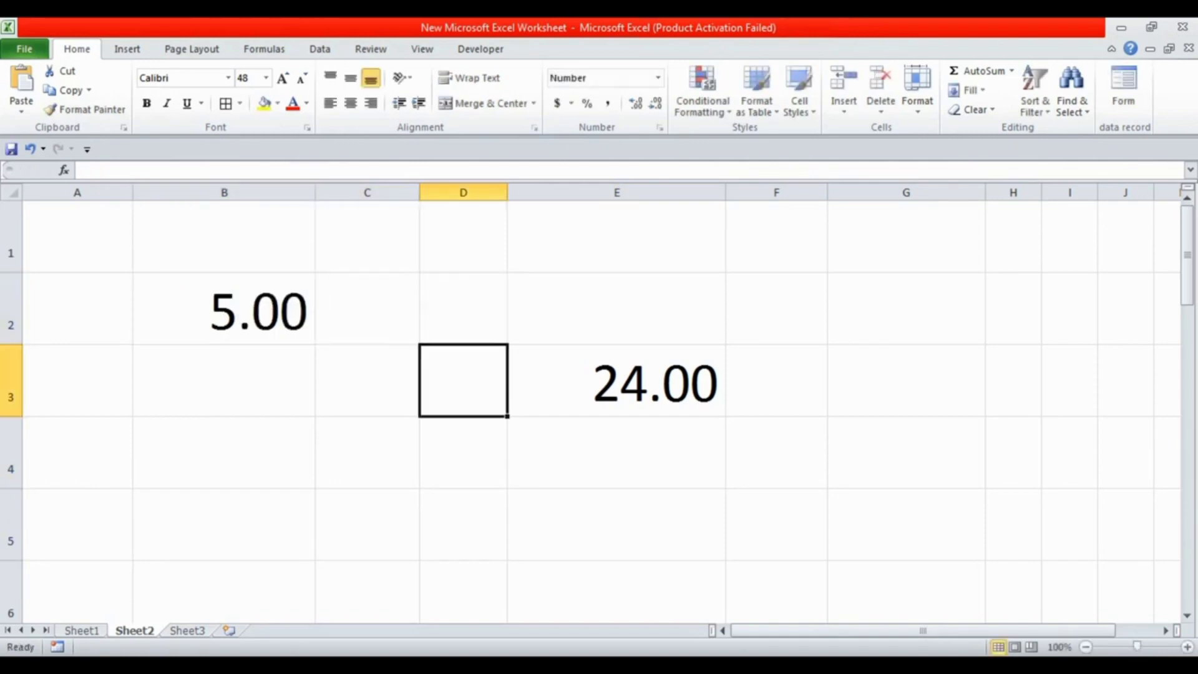
{"action": "key", "text": "Right"}
{"action": "type", "text": "3"}
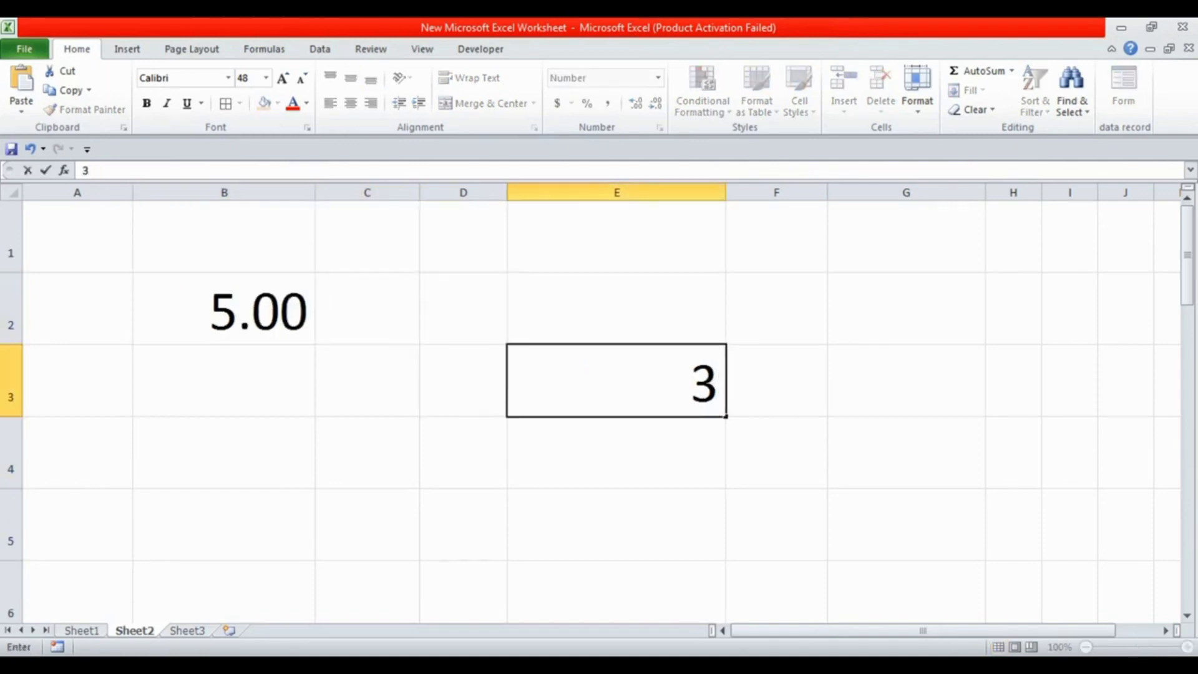
Multiply B2 by E3 in cell B5 with the formula =B2*E3, and check the entered formula
{"action": "left_click", "coordinate": [224, 524]}
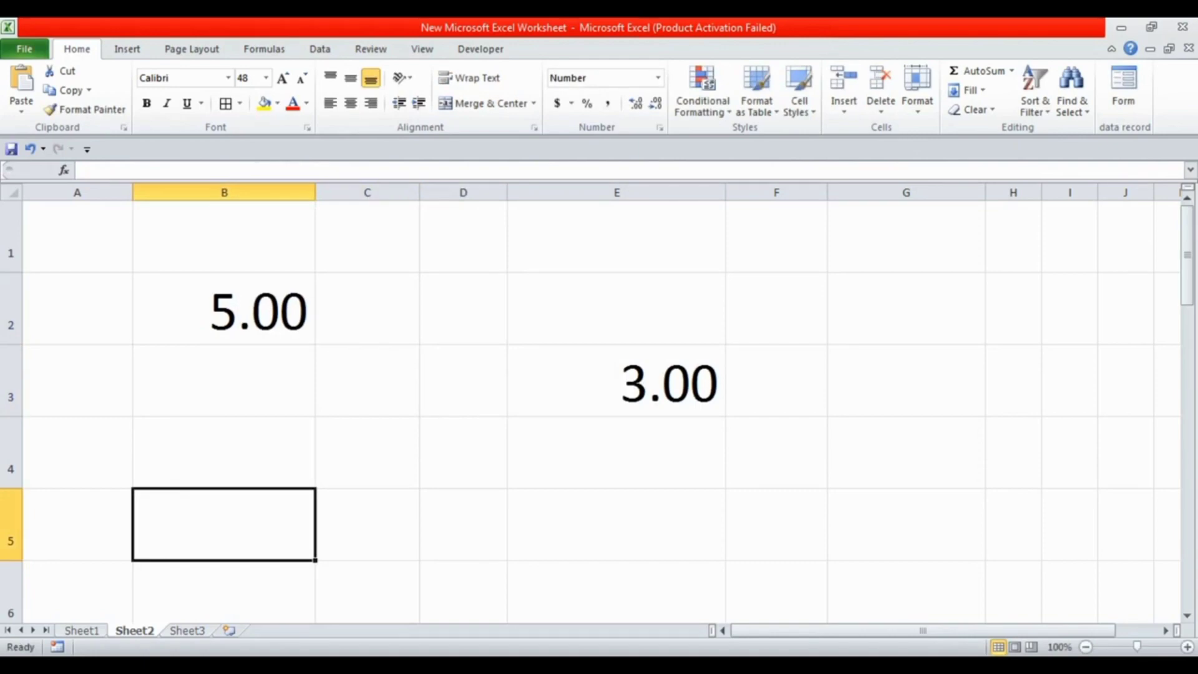
{"action": "type", "text": "="}
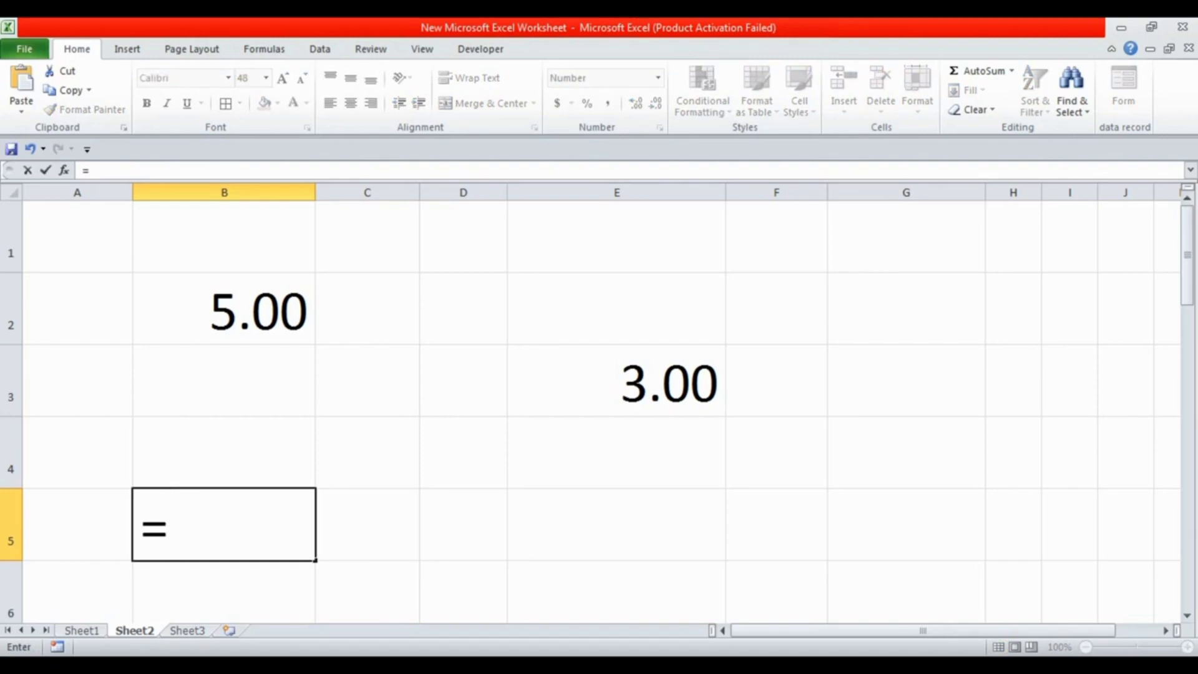
{"action": "left_click", "coordinate": [224, 309]}
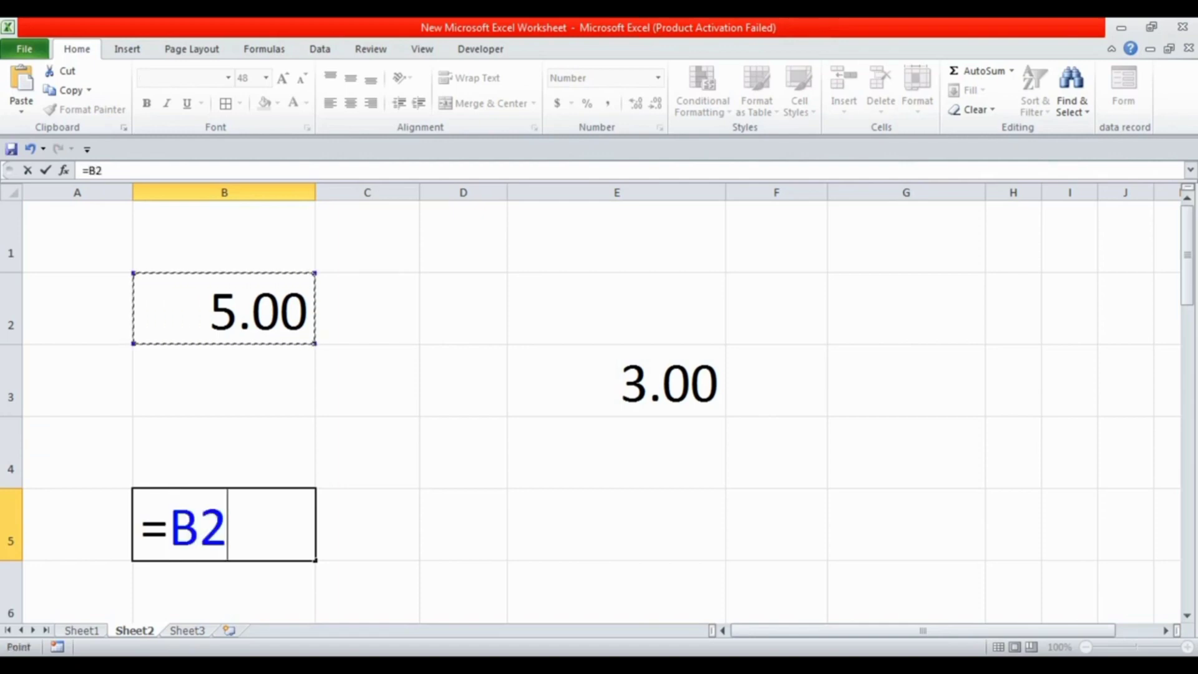
{"action": "type", "text": "*"}
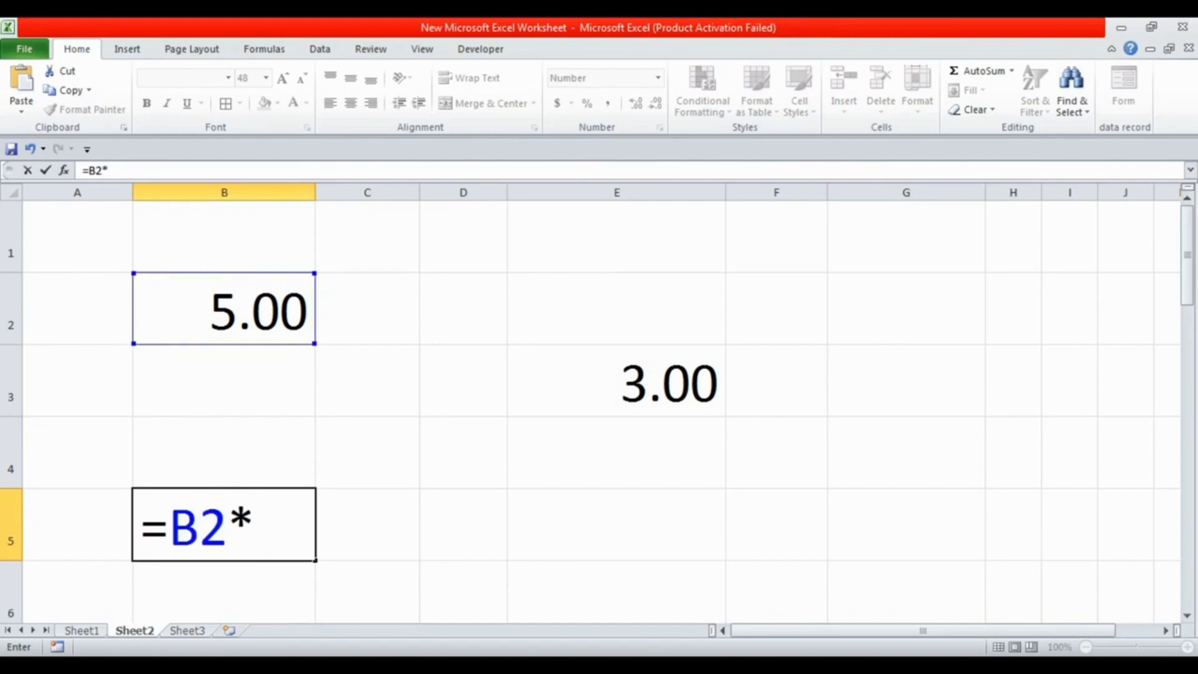
{"action": "left_click", "coordinate": [616, 381]}
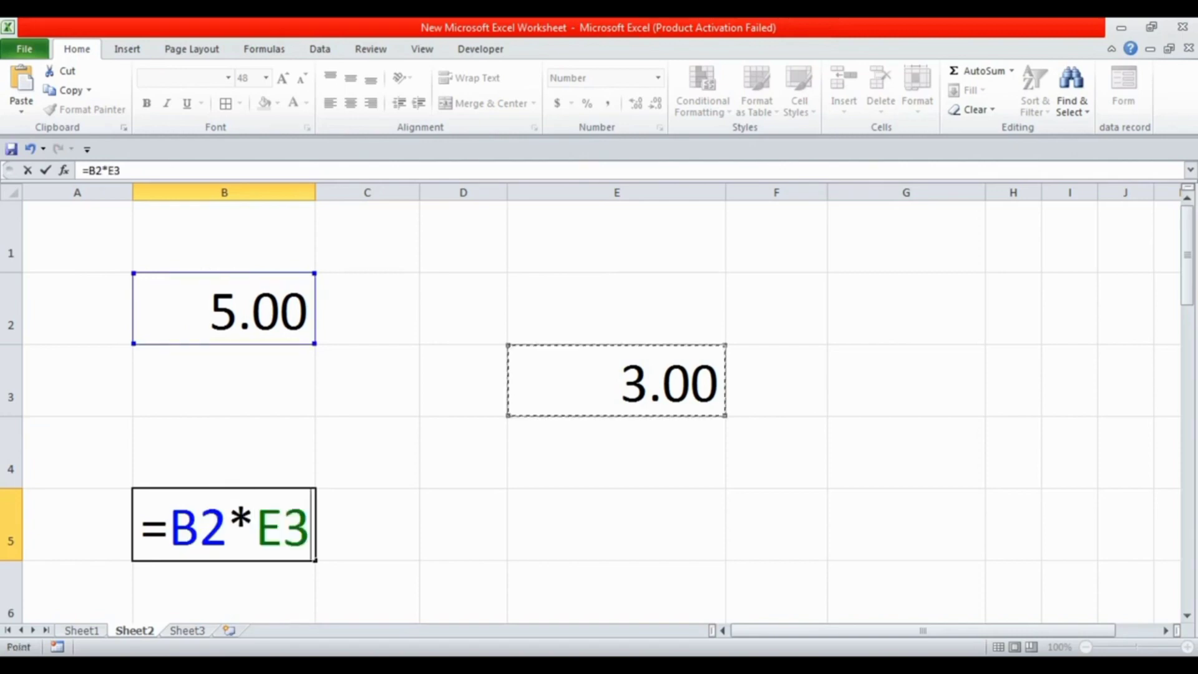
{"action": "key", "text": "Return"}
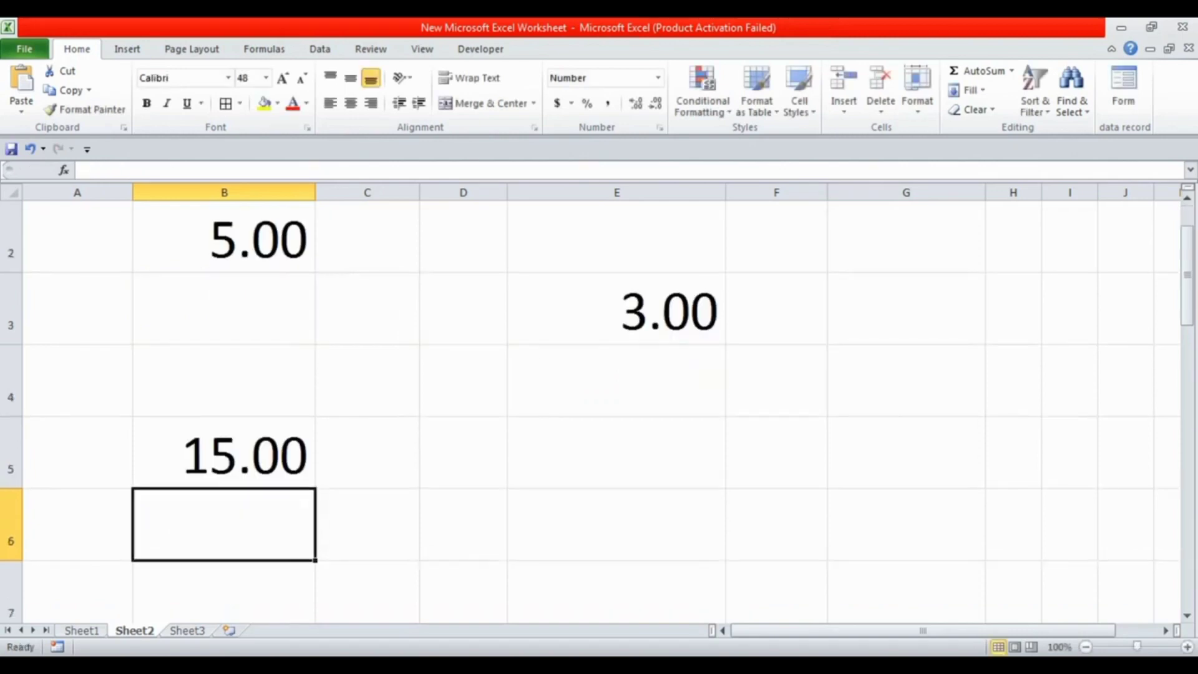
{"action": "left_click", "coordinate": [224, 452]}
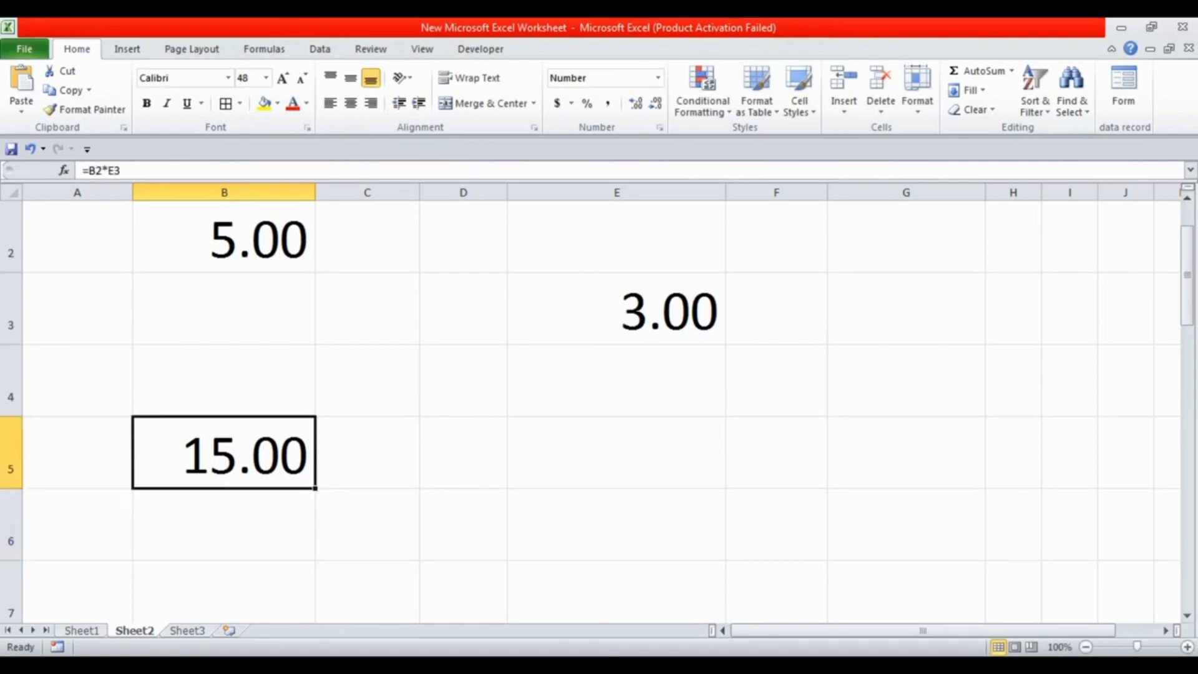
Change cell E3 to 4 and cell B2 to 10, checking the product in B5 between the two changes
{"action": "left_click", "coordinate": [617, 309]}
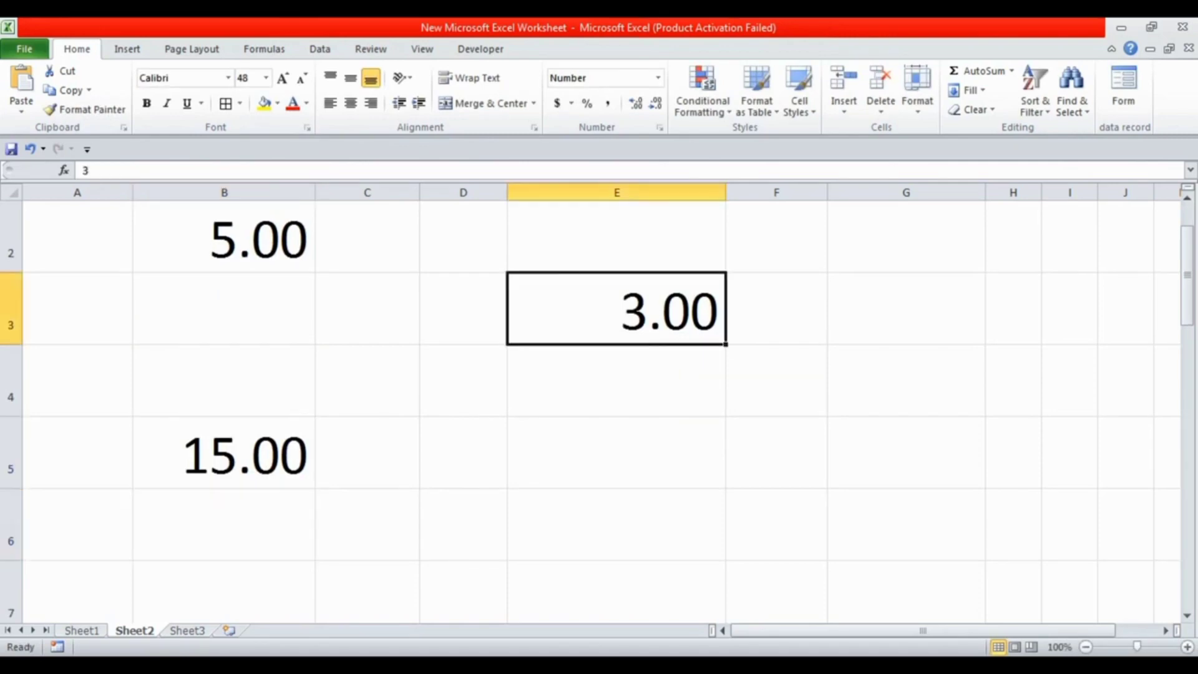
{"action": "type", "text": "4"}
{"action": "key", "text": "Return"}
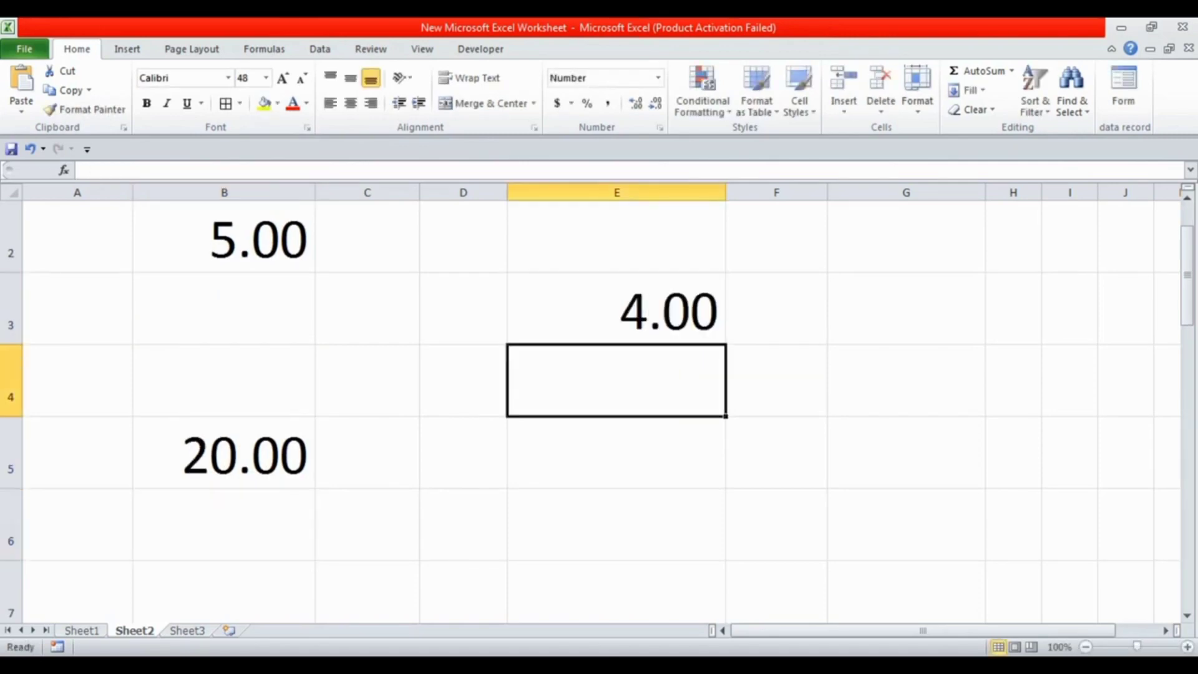
{"action": "left_click", "coordinate": [224, 452]}
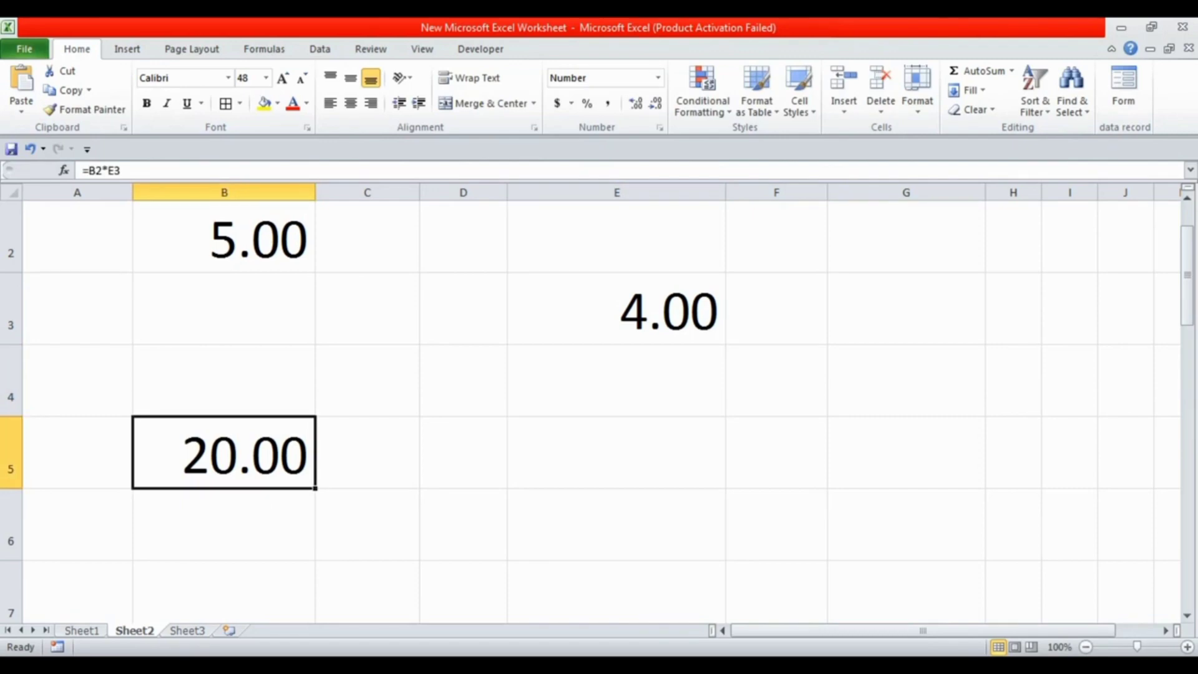
{"action": "left_click", "coordinate": [224, 237]}
{"action": "type", "text": "10"}
{"action": "key", "text": "Return"}
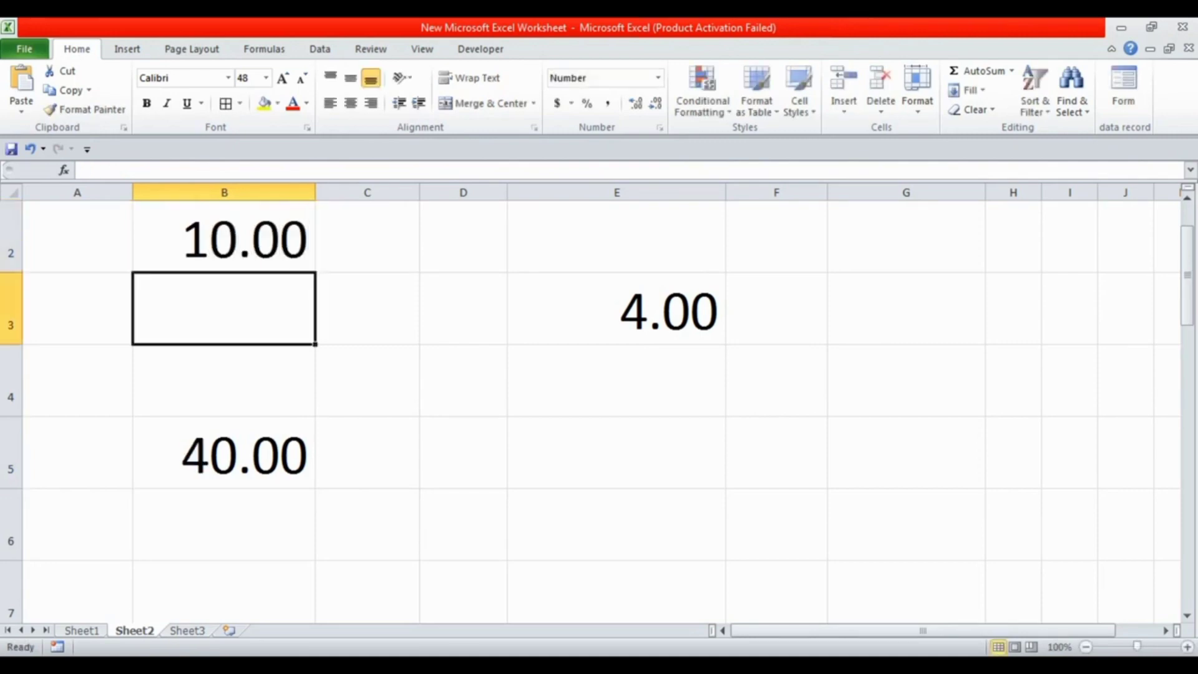
Replace the formula in cell B5 with =B2/E3 to divide B2 by E3
{"action": "left_click", "coordinate": [224, 453]}
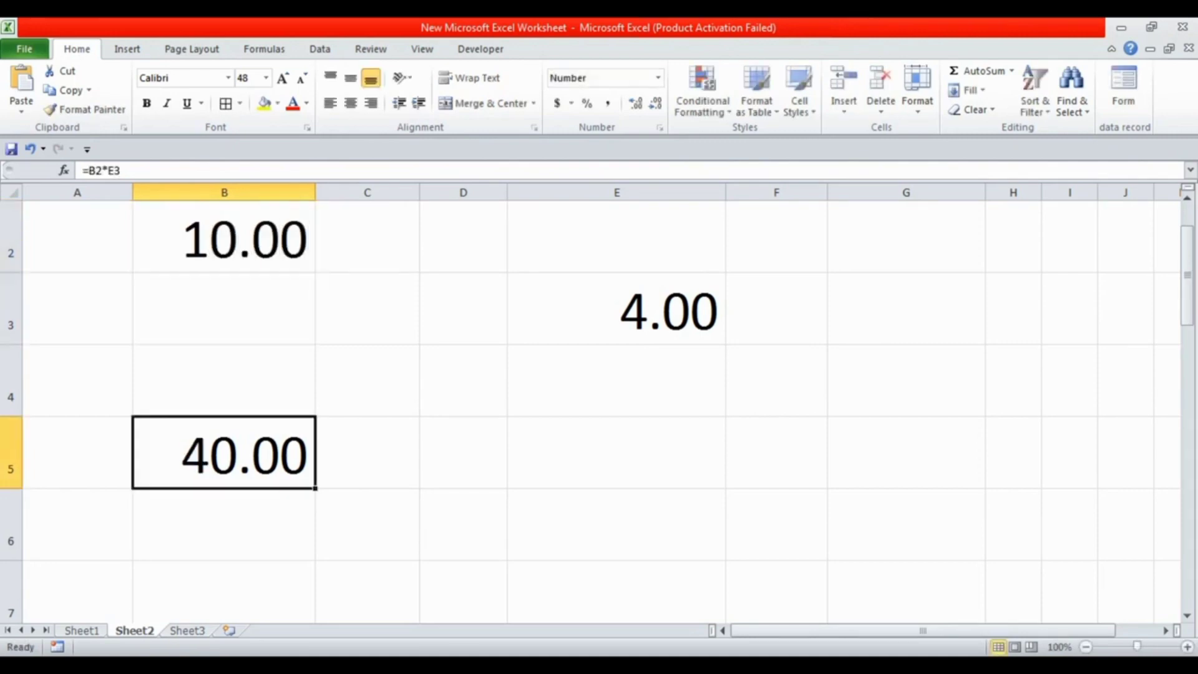
{"action": "scroll", "coordinate": [599, 406], "scroll_direction": "up", "scroll_amount": 1}
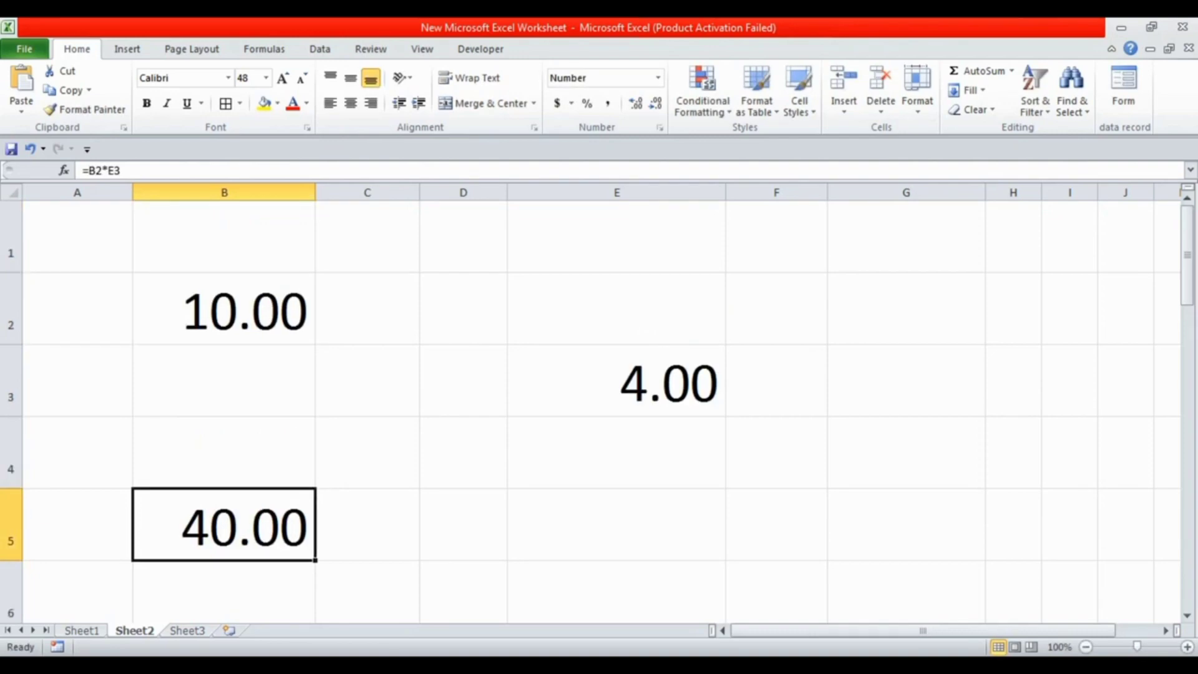
{"action": "type", "text": "="}
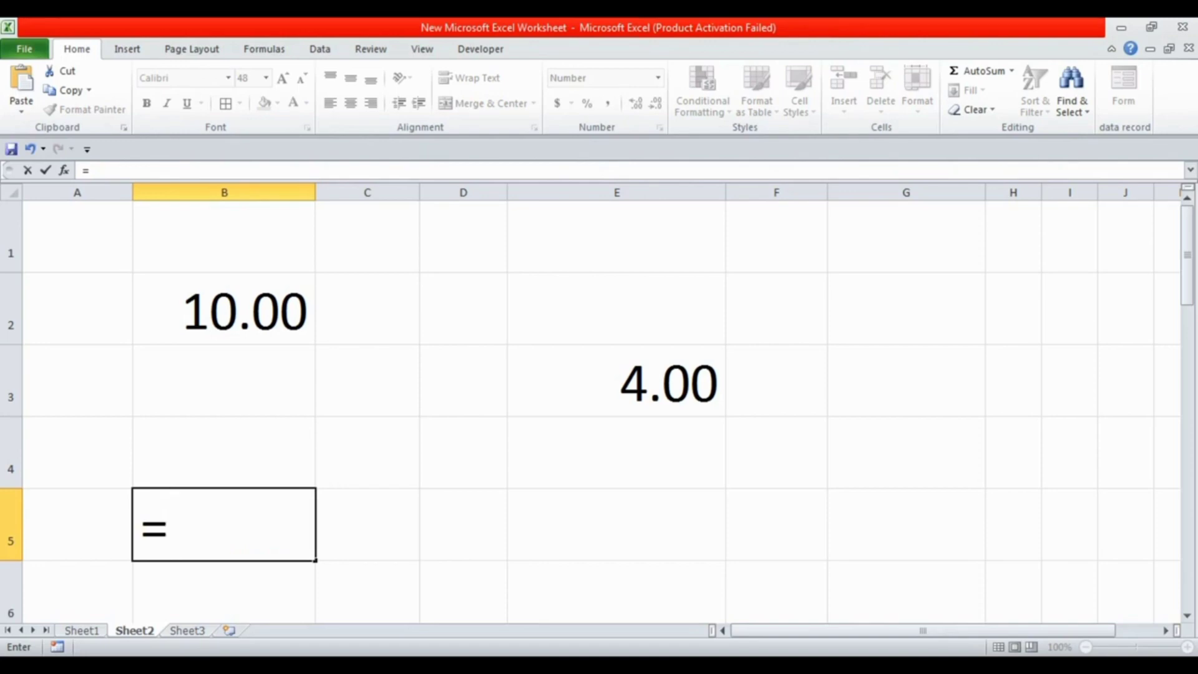
{"action": "left_click", "coordinate": [224, 309]}
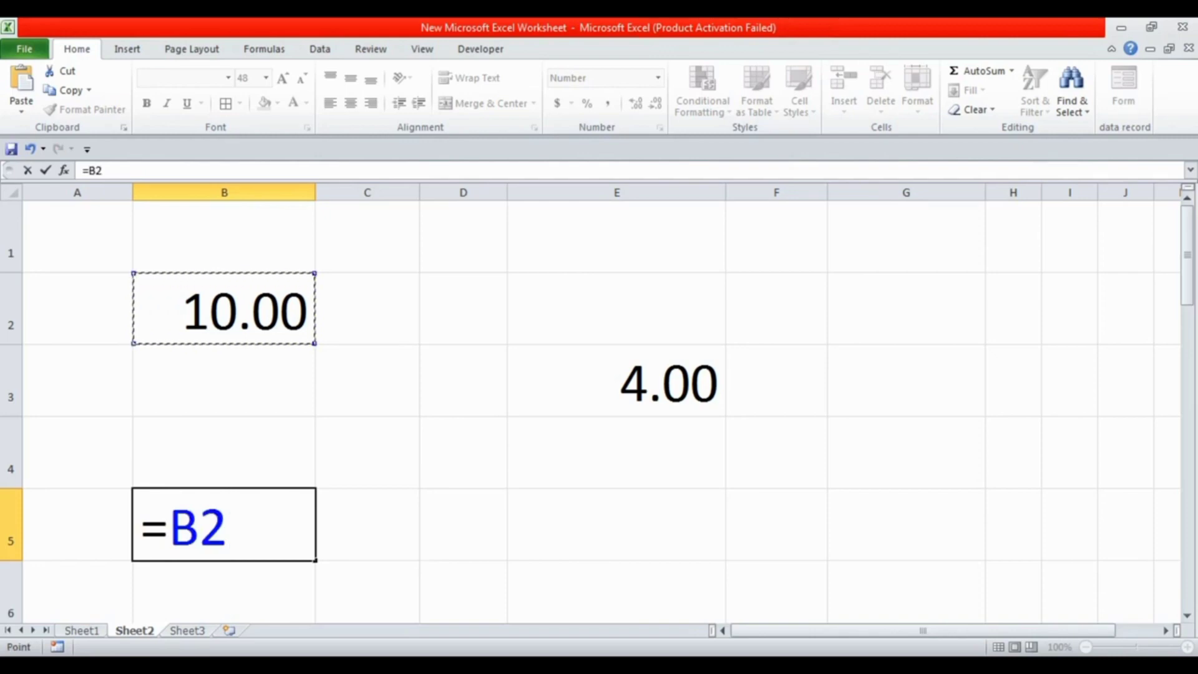
{"action": "type", "text": "/"}
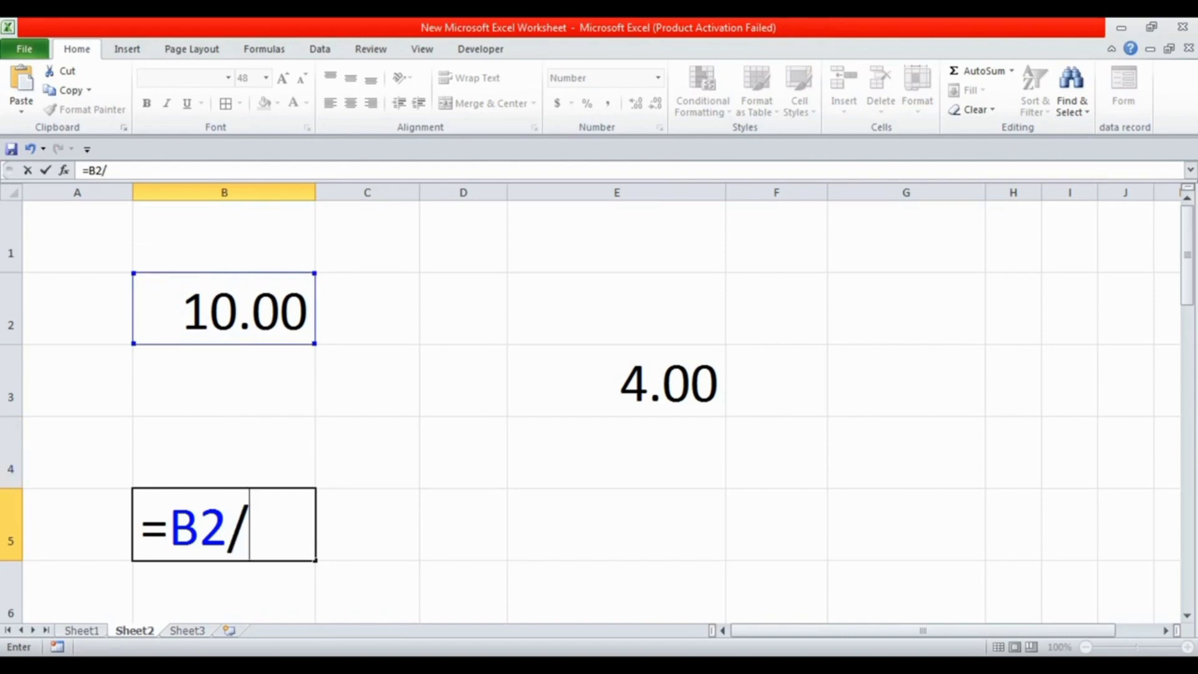
{"action": "left_click", "coordinate": [617, 381]}
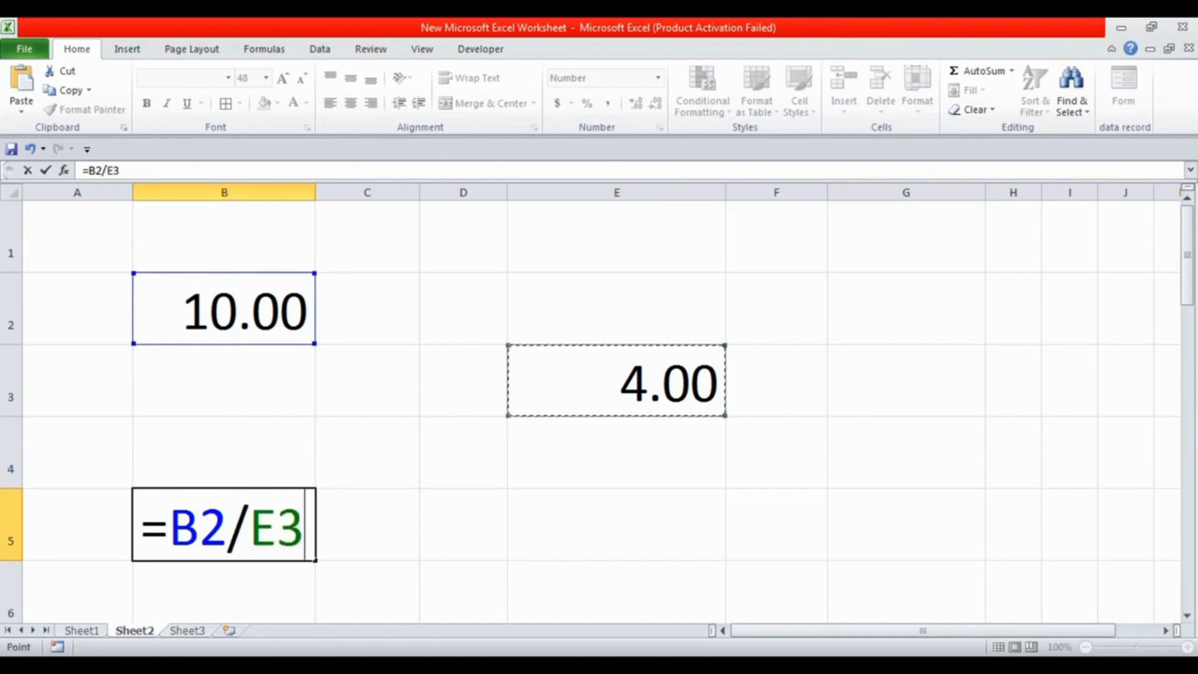
{"action": "key", "text": "Return"}
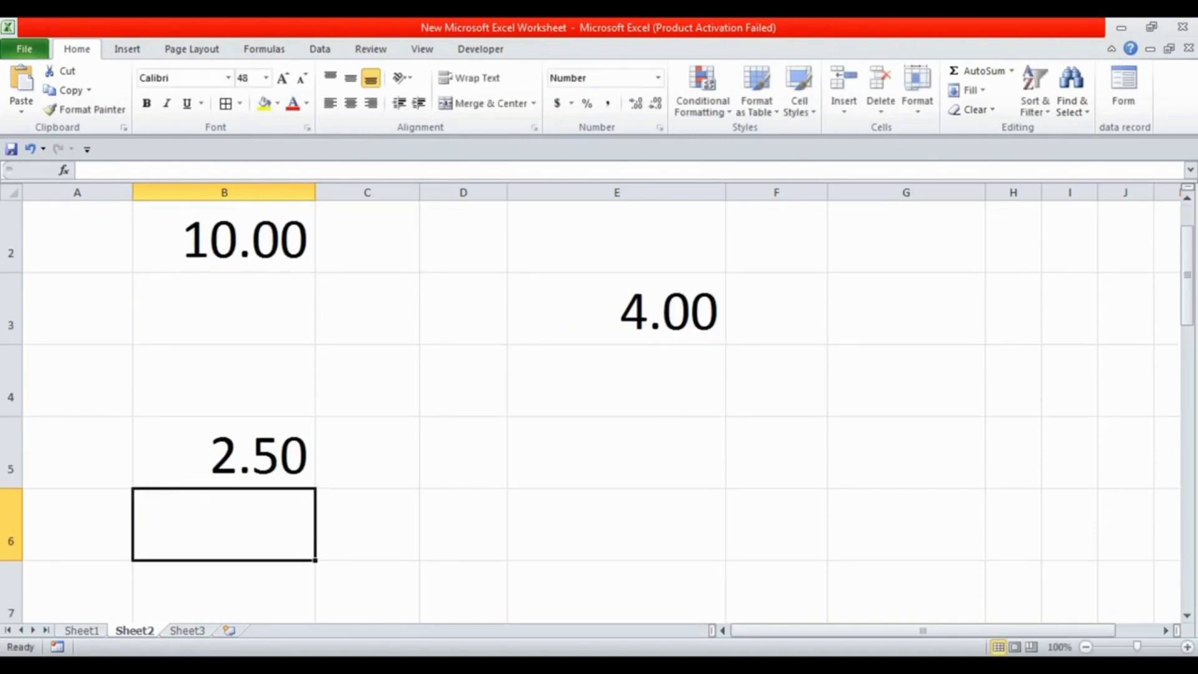
Reverse the division in cell B5 by replacing its formula with =E3/B2
{"action": "left_click", "coordinate": [224, 452]}
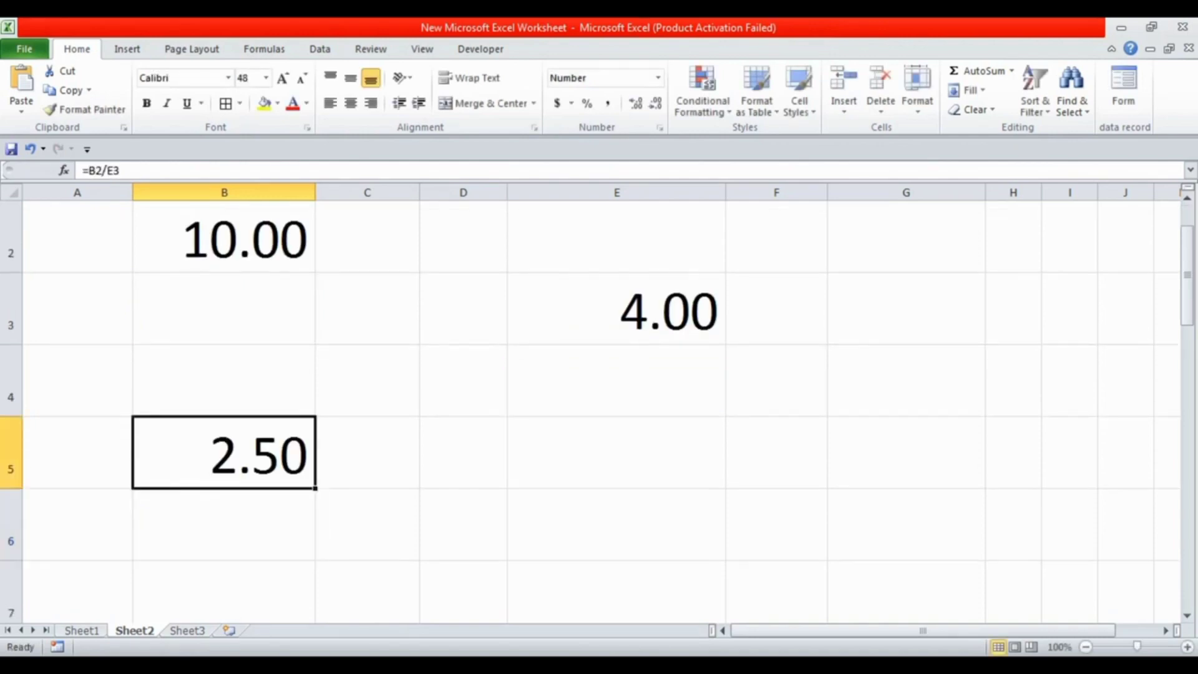
{"action": "type", "text": "="}
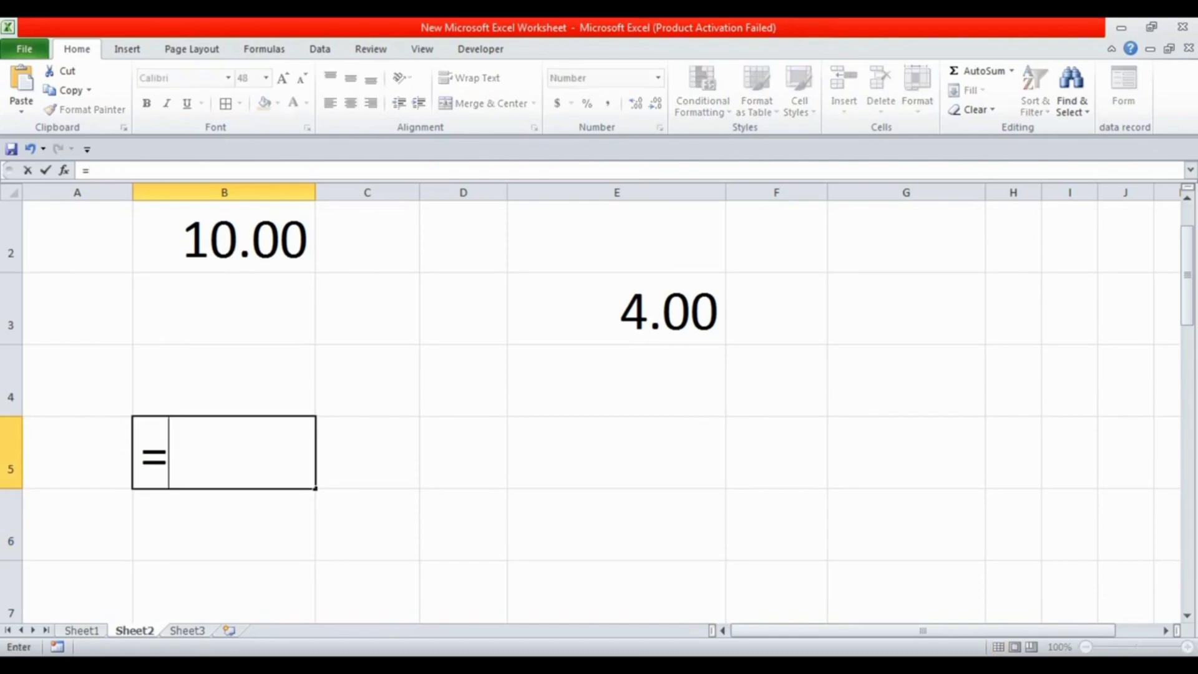
{"action": "left_click", "coordinate": [616, 308]}
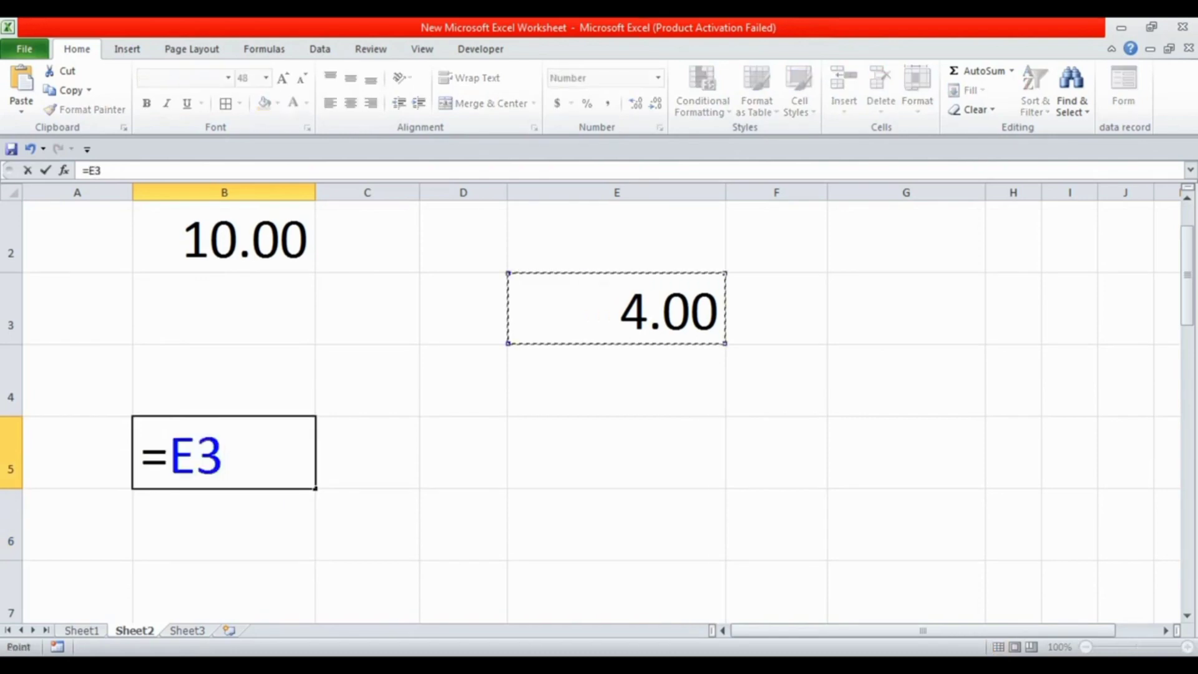
{"action": "type", "text": "/"}
{"action": "left_click", "coordinate": [224, 237]}
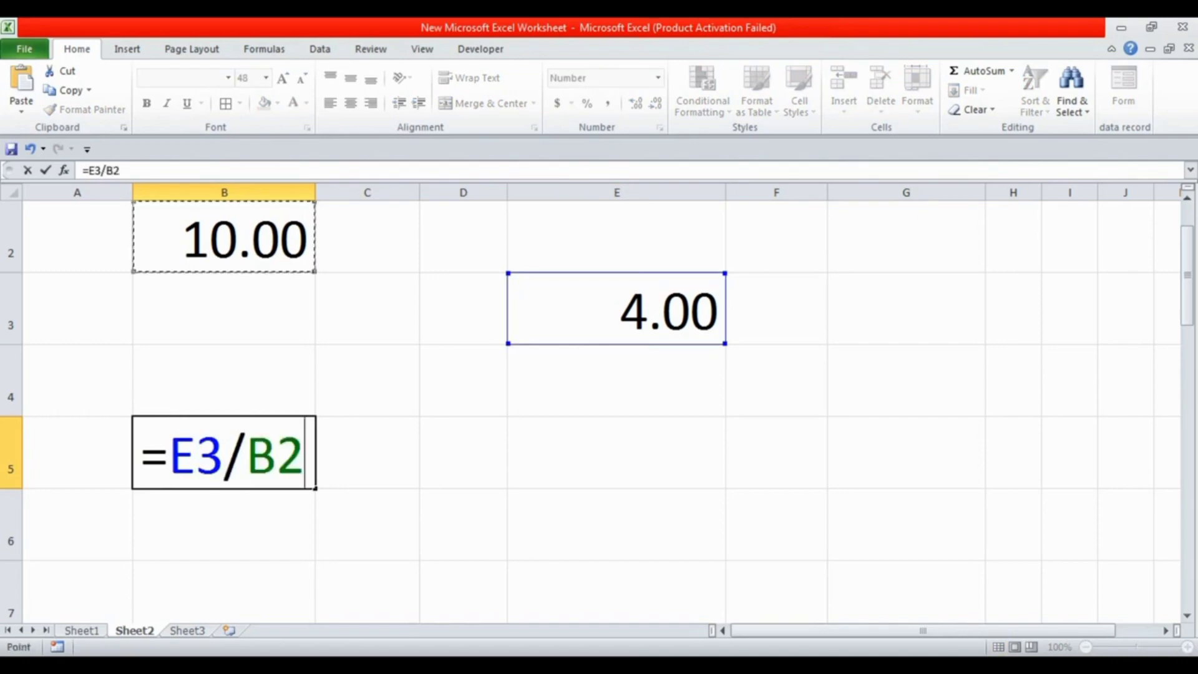
{"action": "key", "text": "Return"}
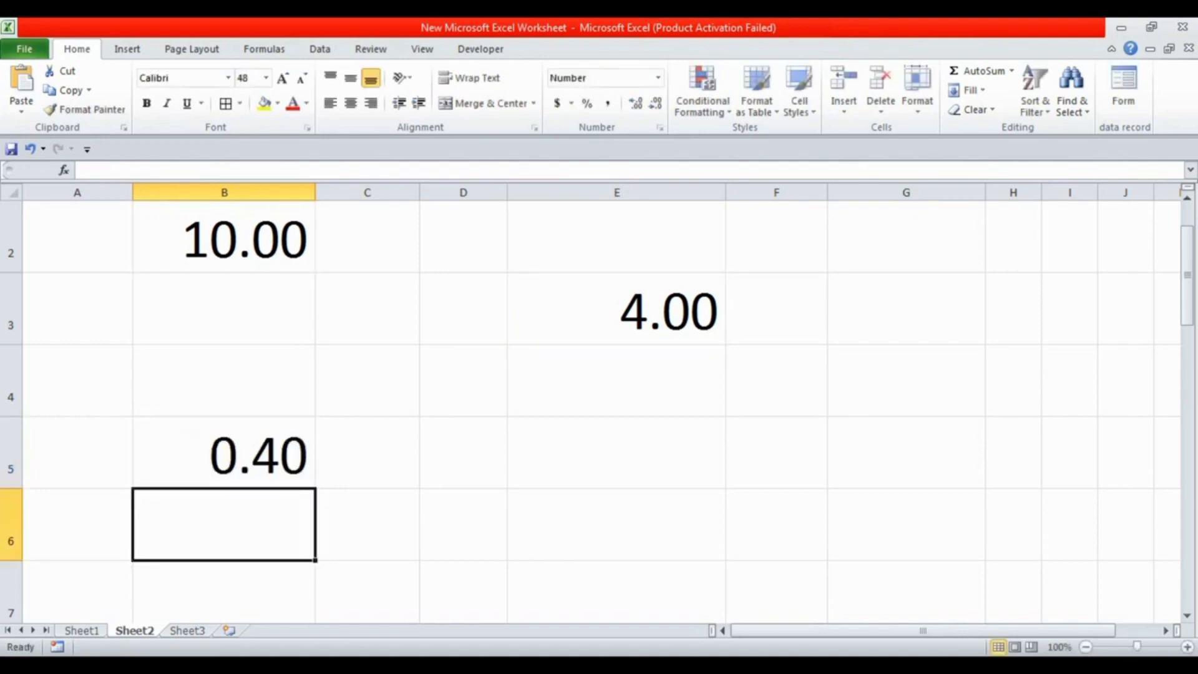
Clear the contents of the range B2:E5
{"action": "scroll", "coordinate": [599, 400], "scroll_direction": "up", "scroll_amount": 1}
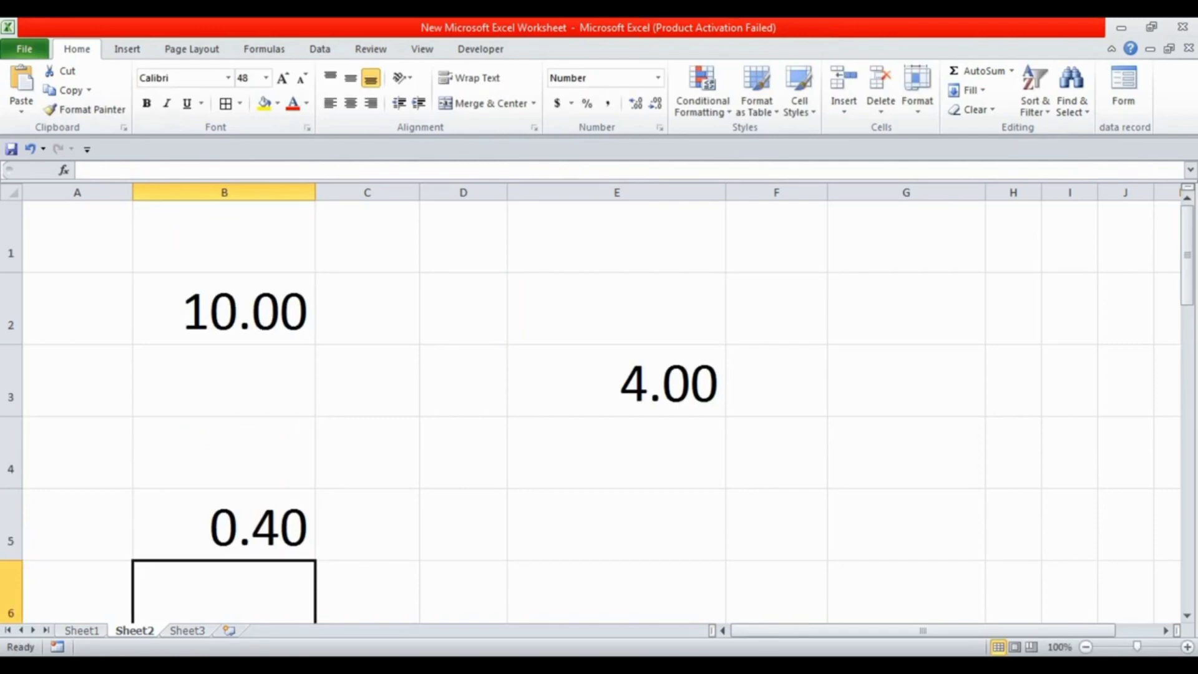
{"action": "left_click_drag", "start_coordinate": [224, 308], "coordinate": [618, 524]}
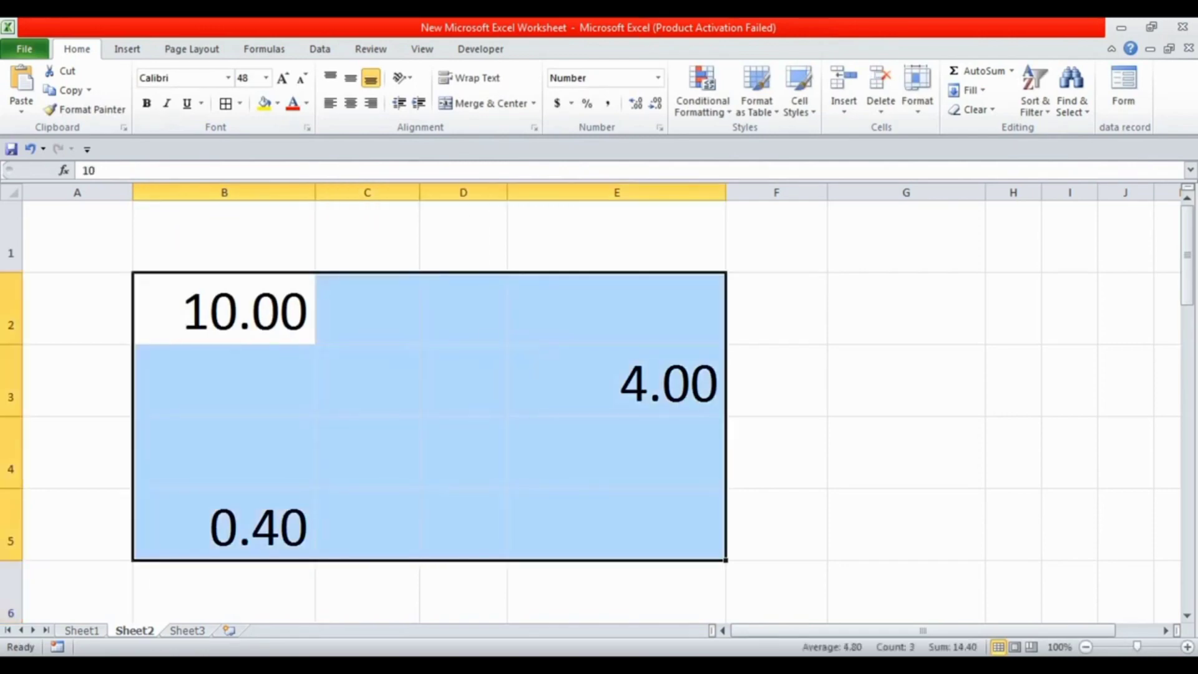
{"action": "key", "text": "Delete"}
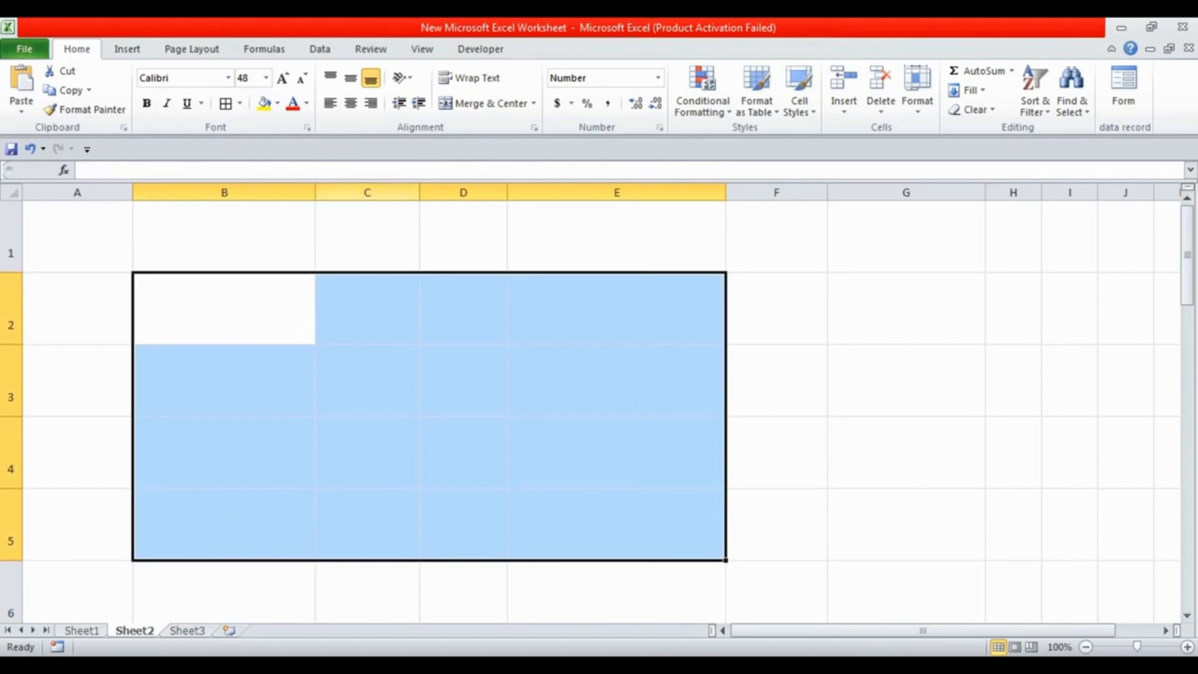
Widen columns C and A, and select cell B2
{"action": "left_click_drag", "start_coordinate": [419, 192], "coordinate": [446, 192]}
{"action": "left_click", "coordinate": [491, 237]}
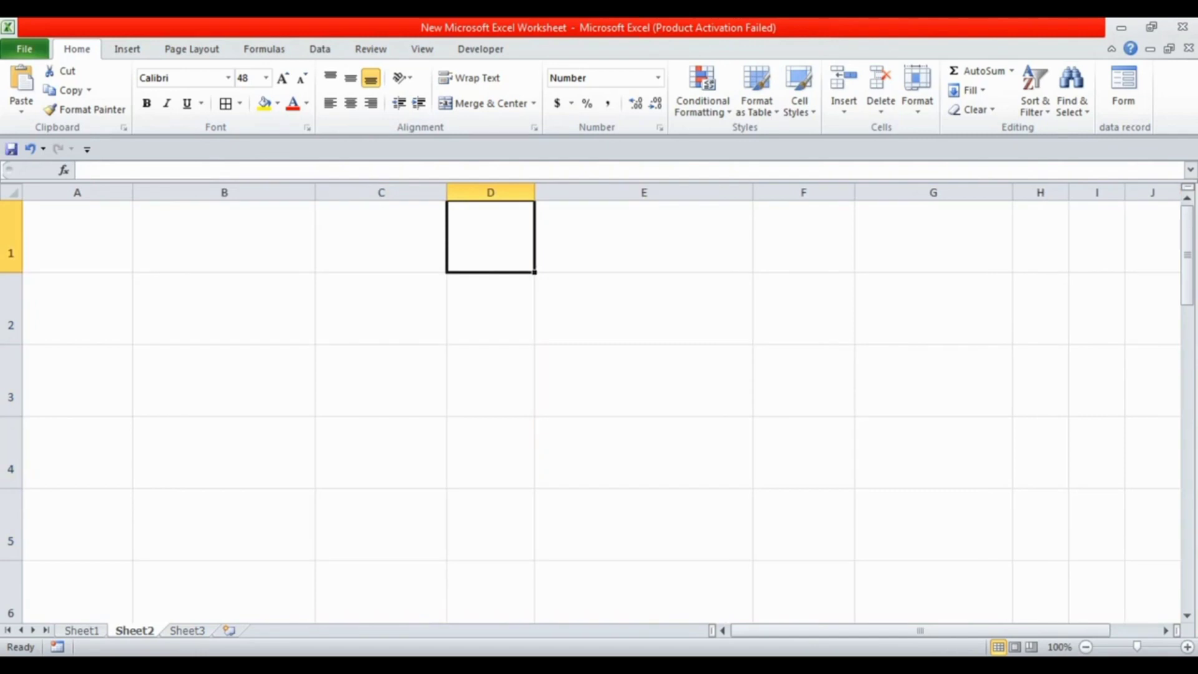
{"action": "left_click_drag", "start_coordinate": [132, 193], "coordinate": [186, 192]}
{"action": "left_click", "coordinate": [277, 309]}
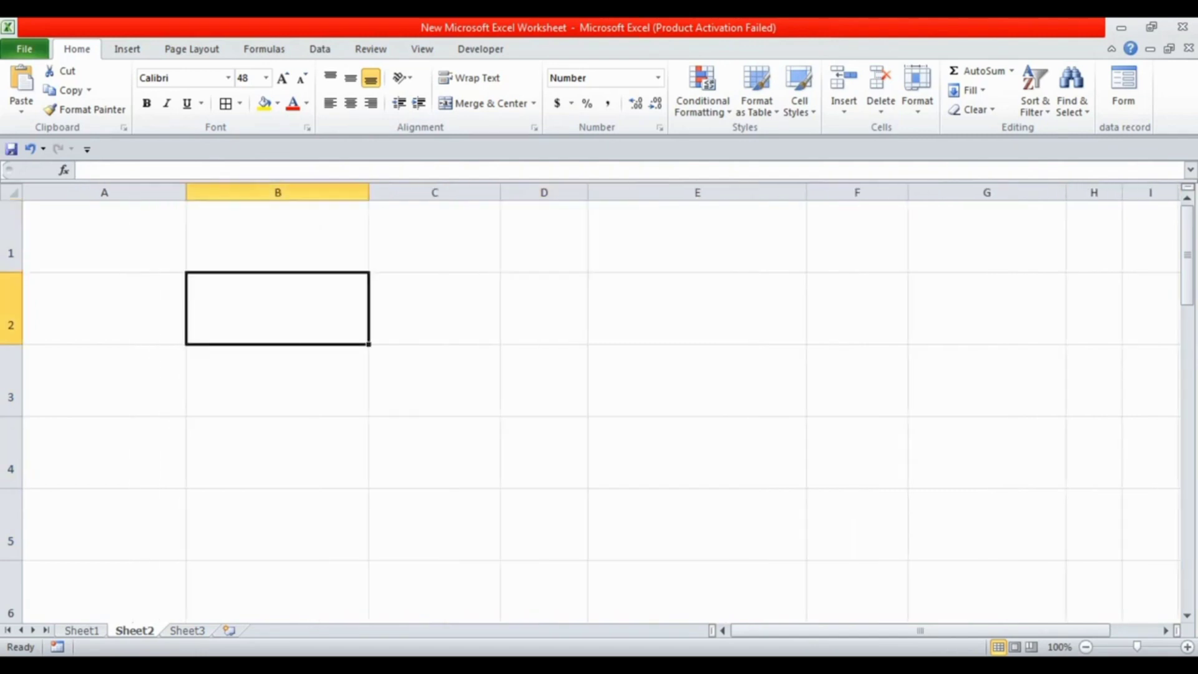
Enter 540 in cell B2 and 600 in cell C2, and widen column C to fit its number
{"action": "type", "text": "540"}
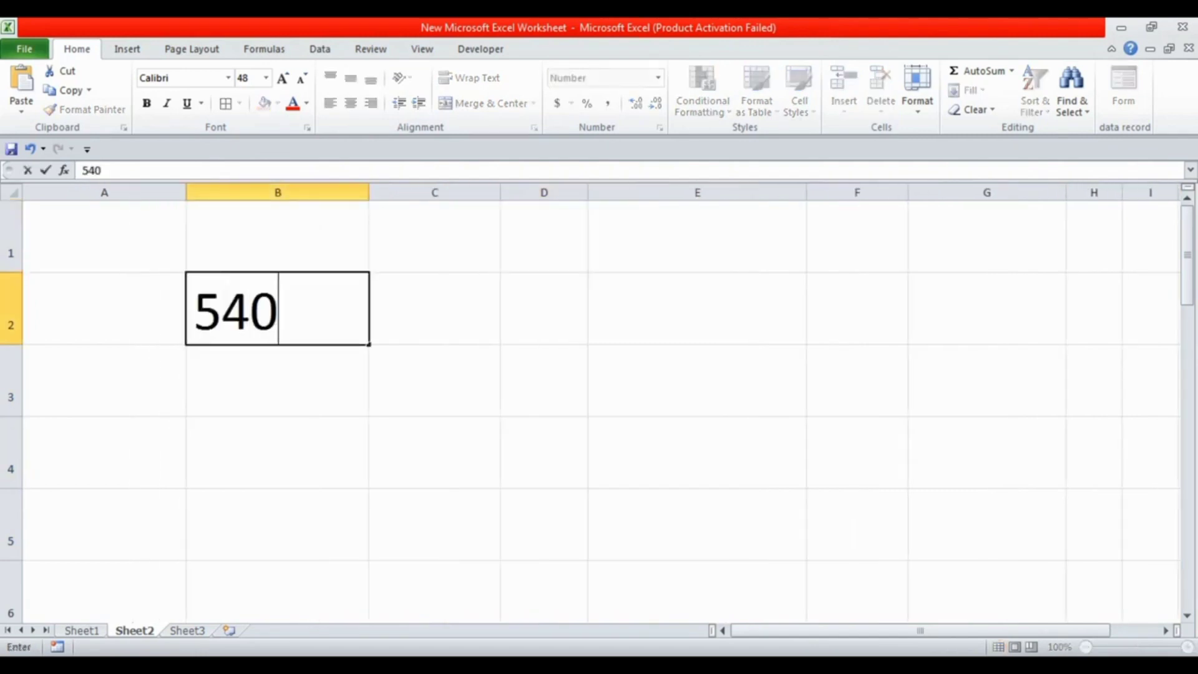
{"action": "key", "text": "Tab"}
{"action": "type", "text": "600"}
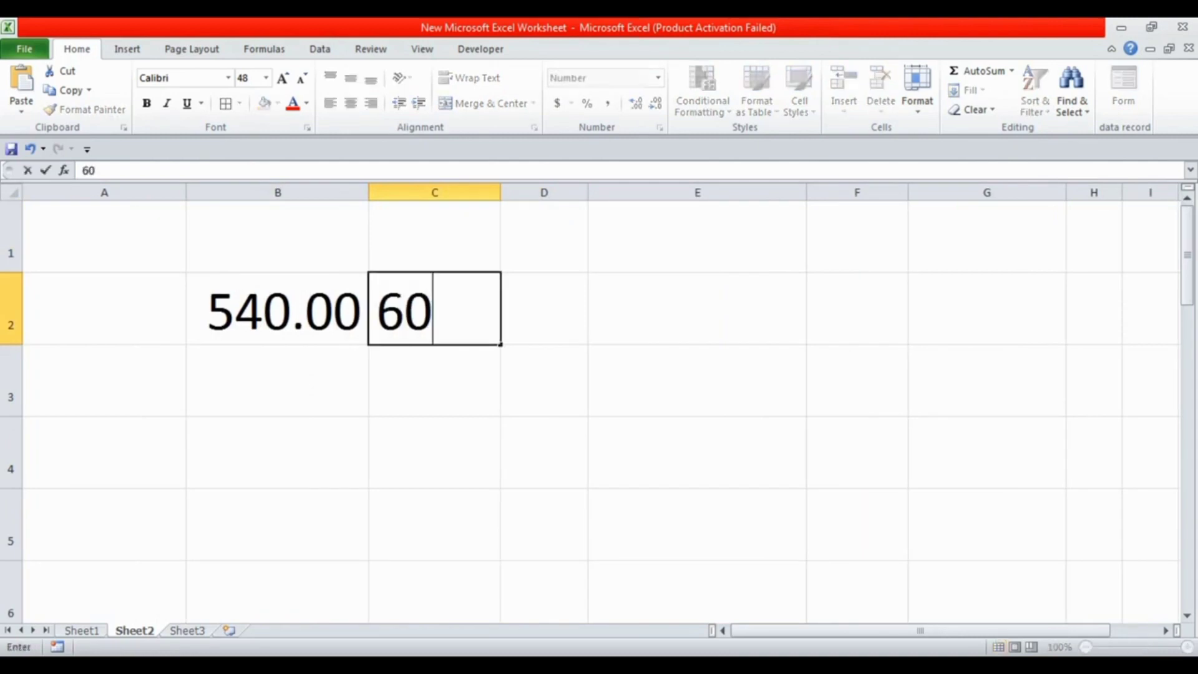
{"action": "key", "text": "Return"}
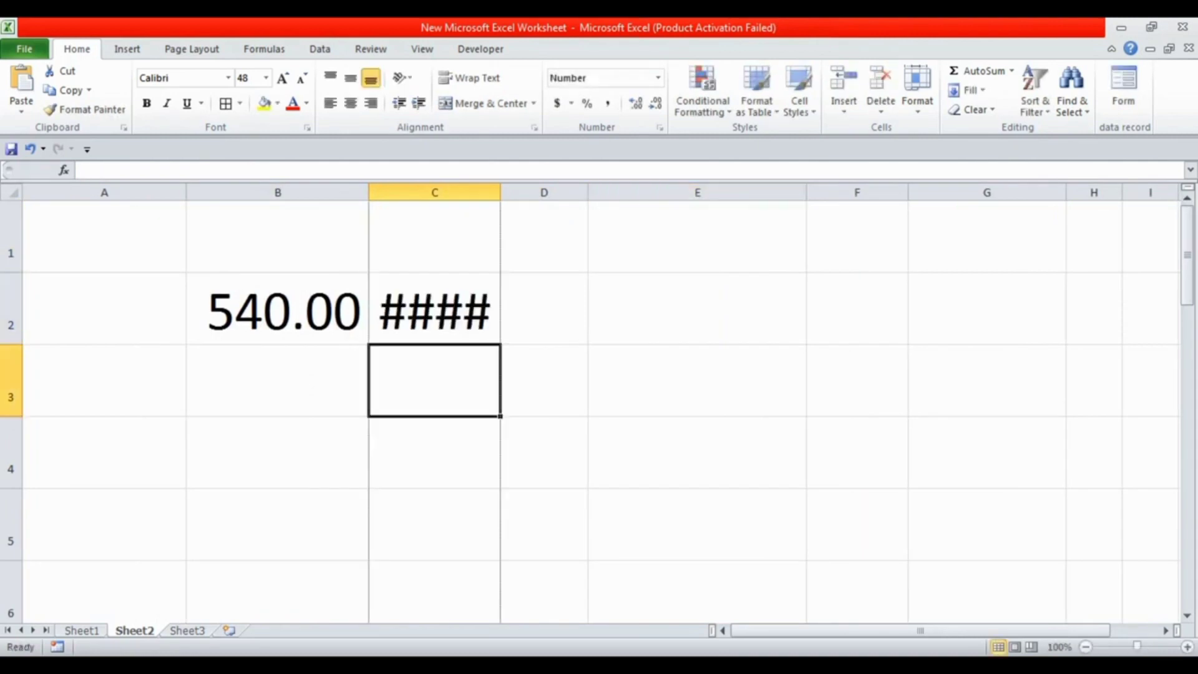
{"action": "left_click_drag", "start_coordinate": [500, 192], "coordinate": [560, 192]}
{"action": "left_click", "coordinate": [464, 308]}
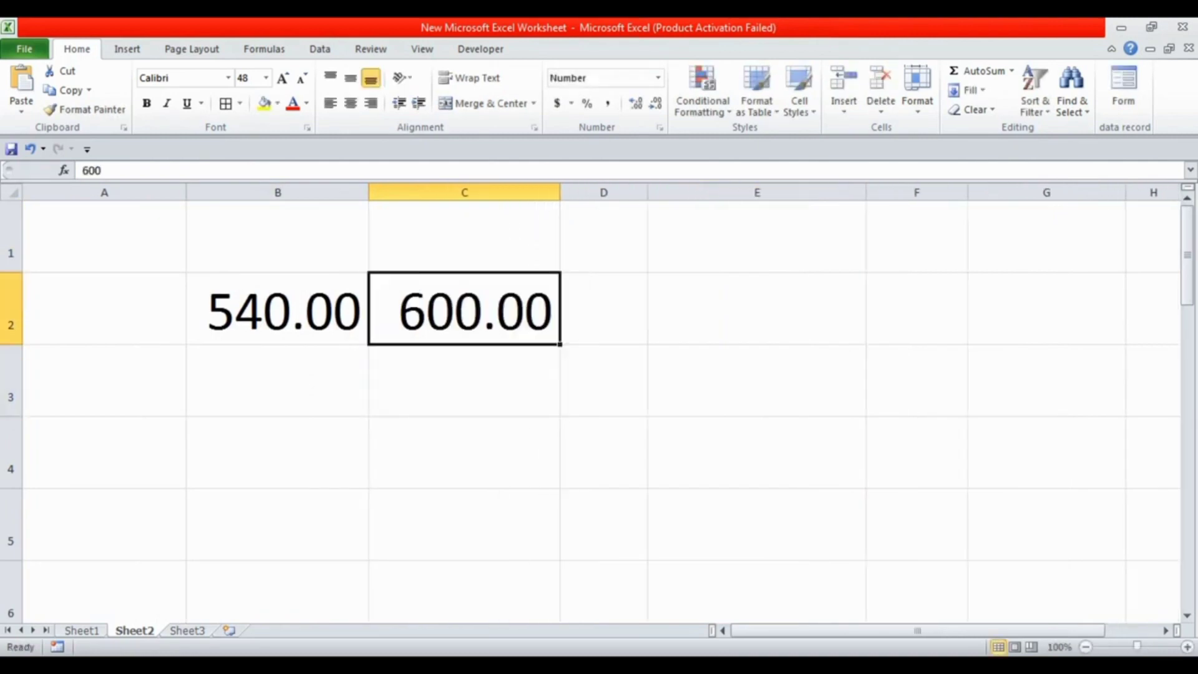
{"action": "left_click", "coordinate": [277, 308]}
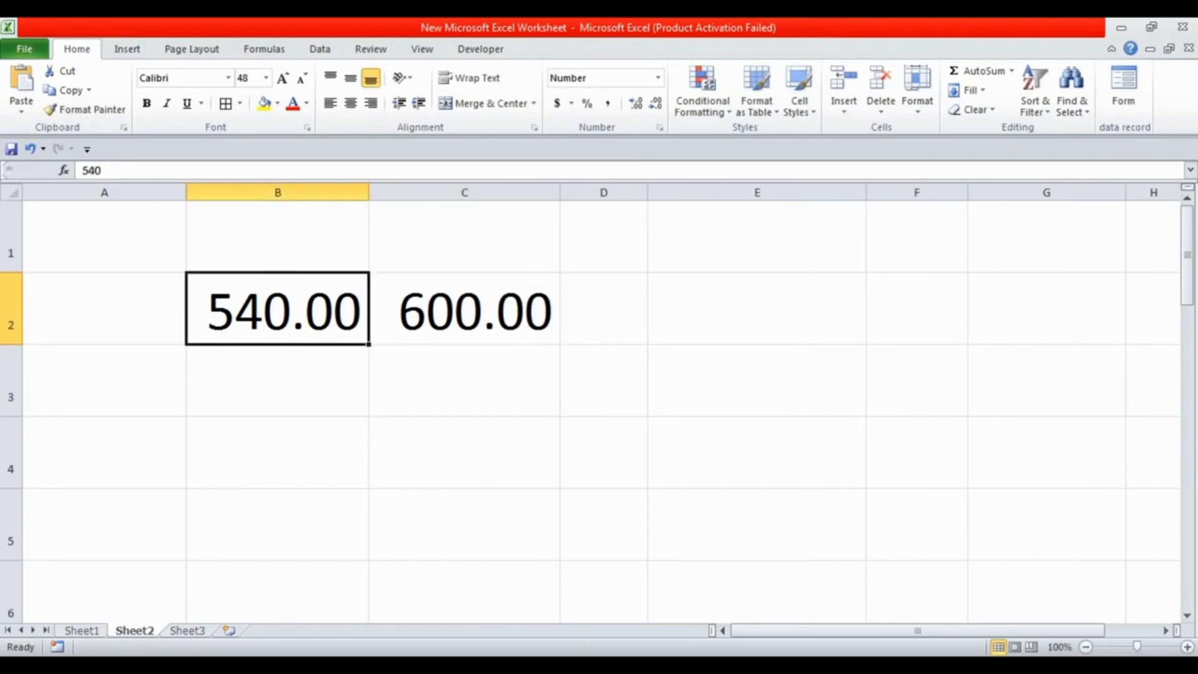
Widen column D and enter the formula =B2/C2 in cell D2
{"action": "left_click_drag", "start_coordinate": [647, 192], "coordinate": [720, 193]}
{"action": "left_click", "coordinate": [640, 308]}
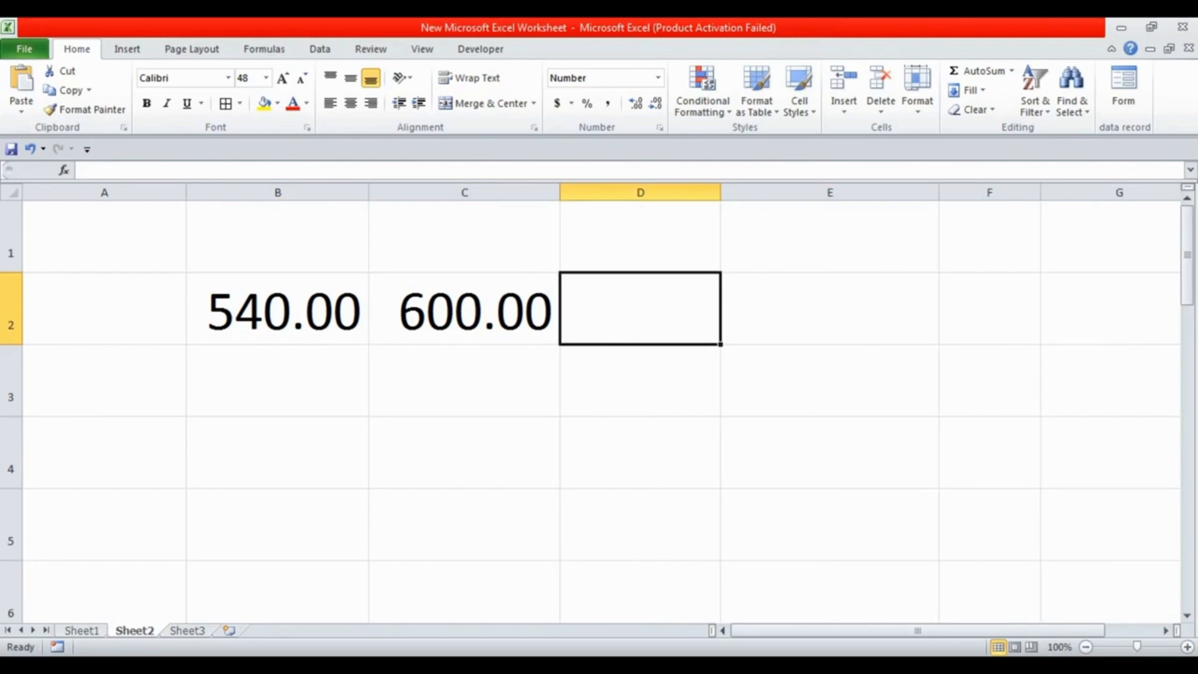
{"action": "type", "text": "="}
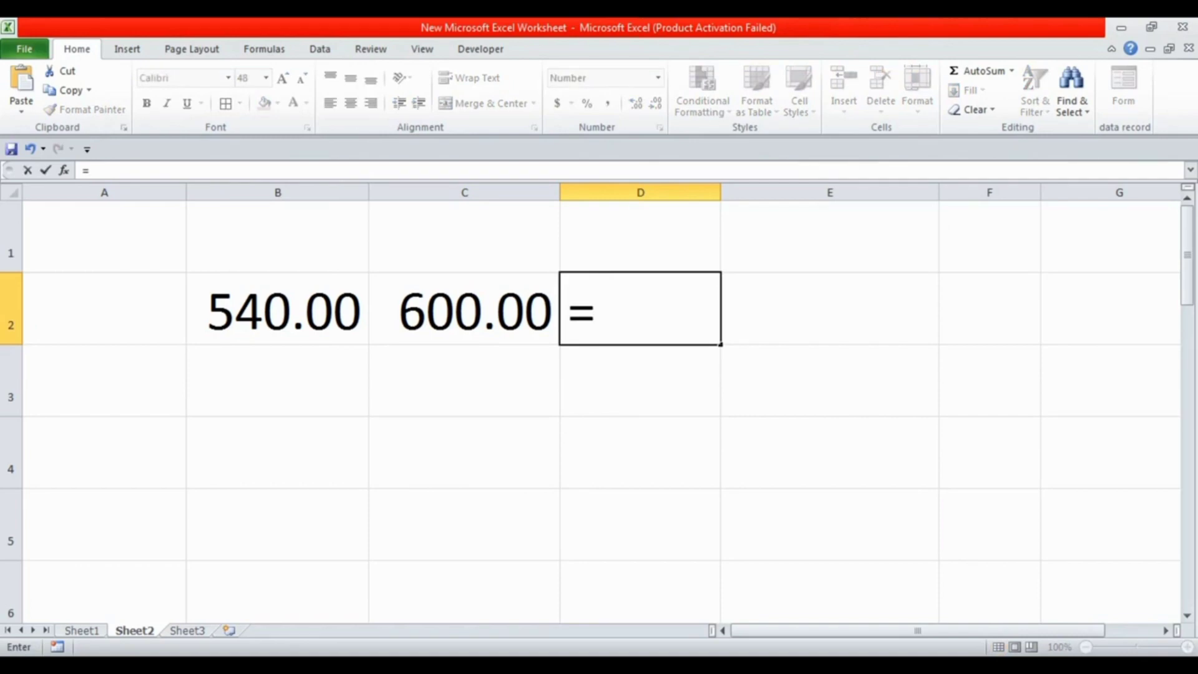
{"action": "left_click", "coordinate": [278, 309]}
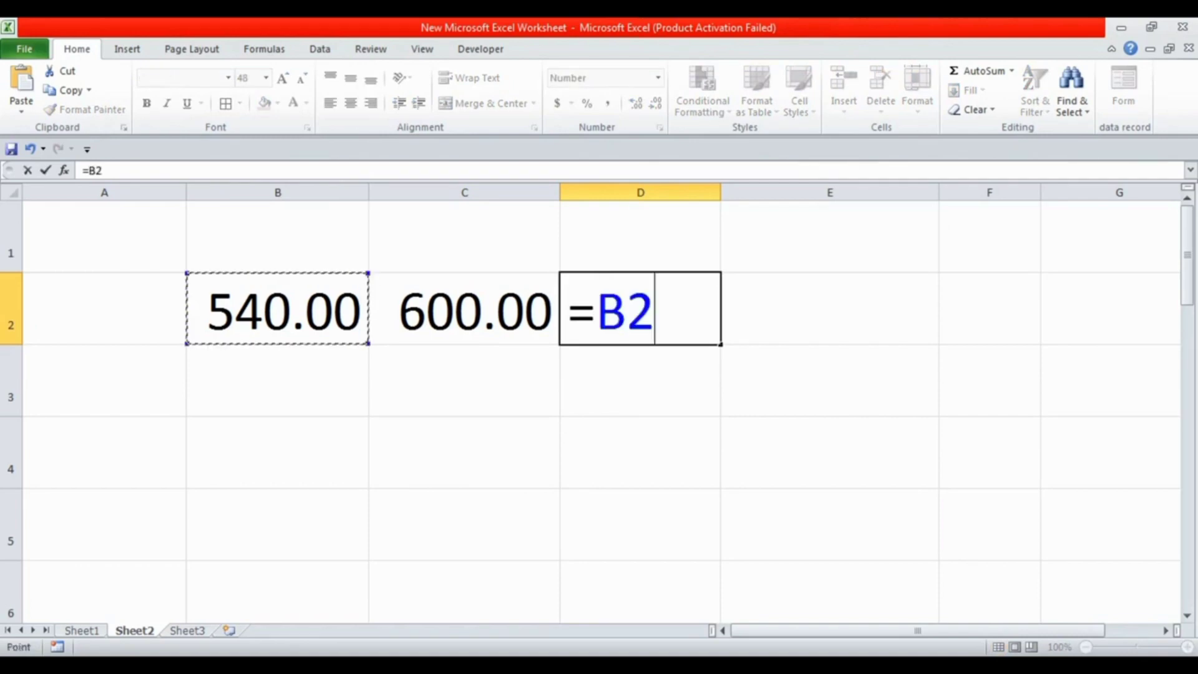
{"action": "type", "text": "/"}
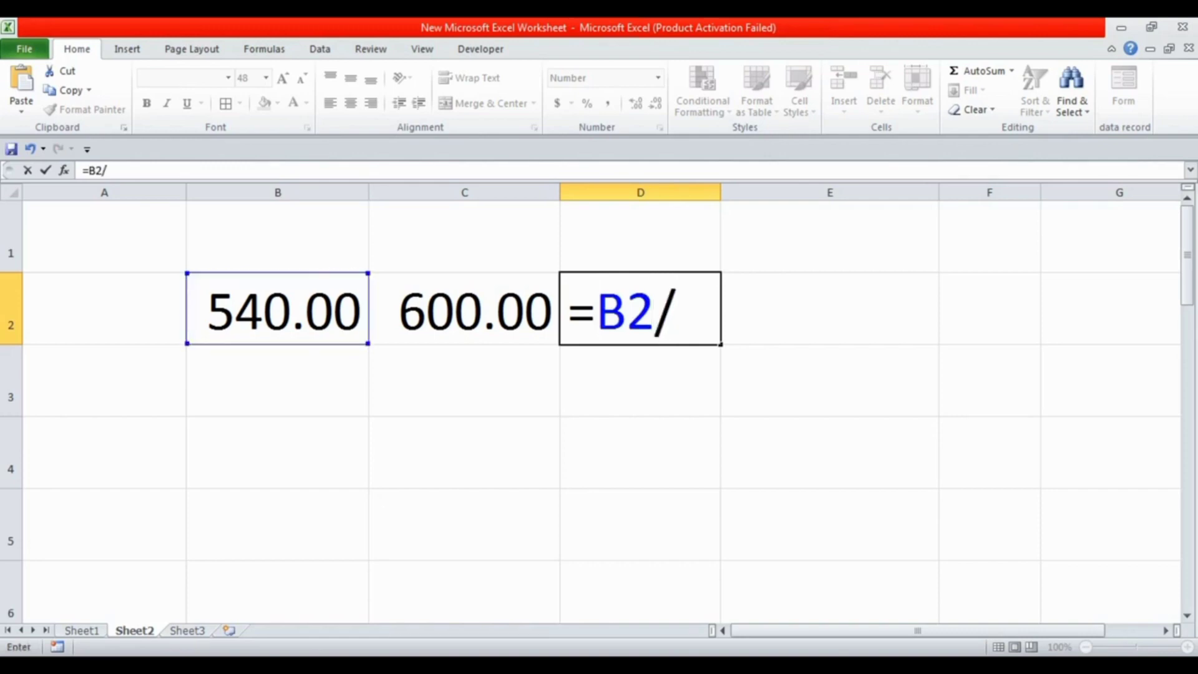
{"action": "left_click", "coordinate": [465, 309]}
{"action": "key", "text": "Return"}
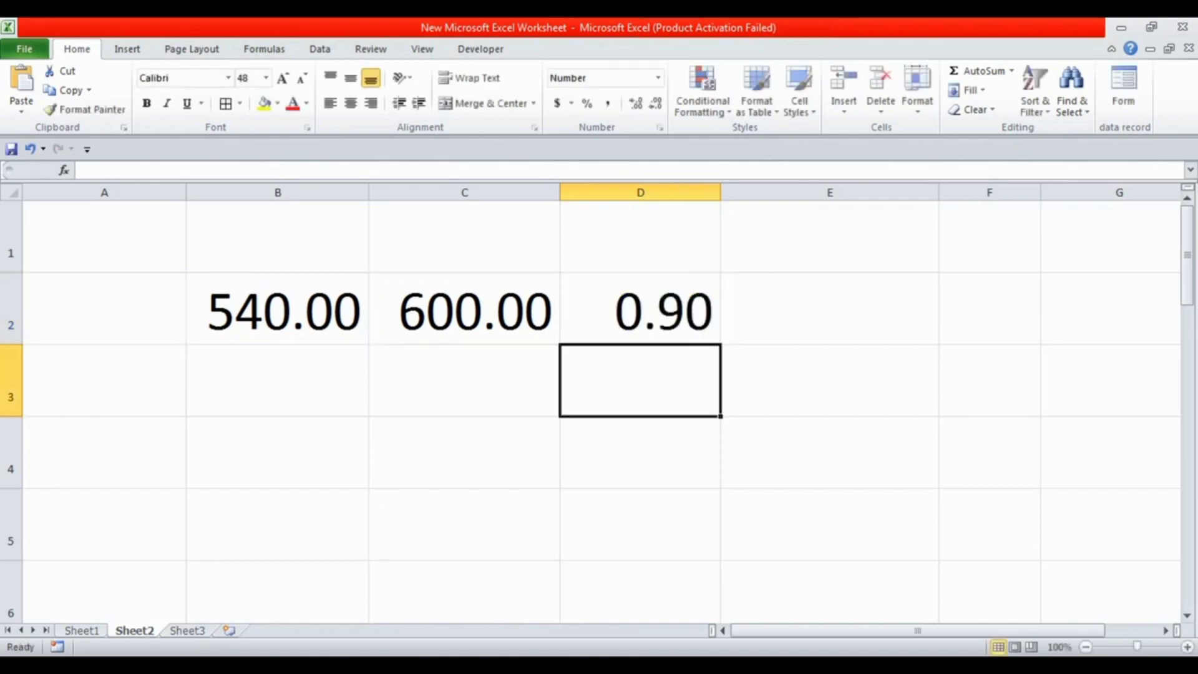
Format the division result in cell D2 as a percentage
{"action": "left_click", "coordinate": [640, 309]}
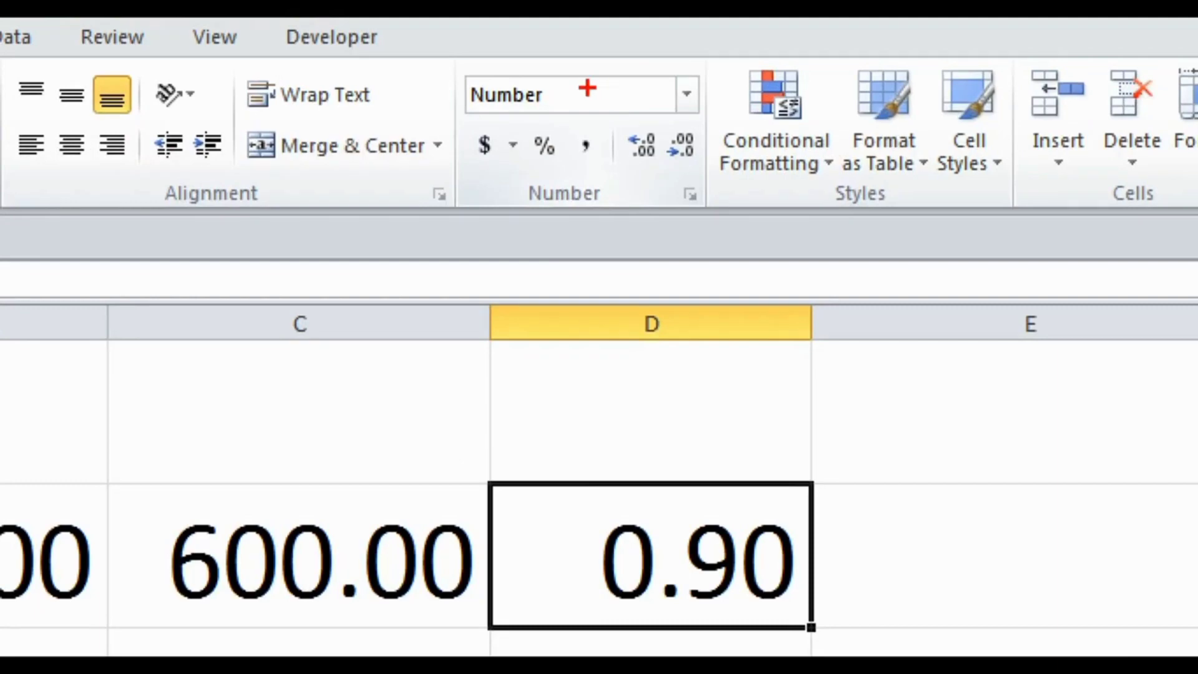
{"action": "mouse_move", "coordinate": [512, 122]}
{"action": "left_mouse_down"}
{"action": "mouse_move", "coordinate": [542, 156]}
{"action": "mouse_move", "coordinate": [585, 170]}
{"action": "left_mouse_up"}
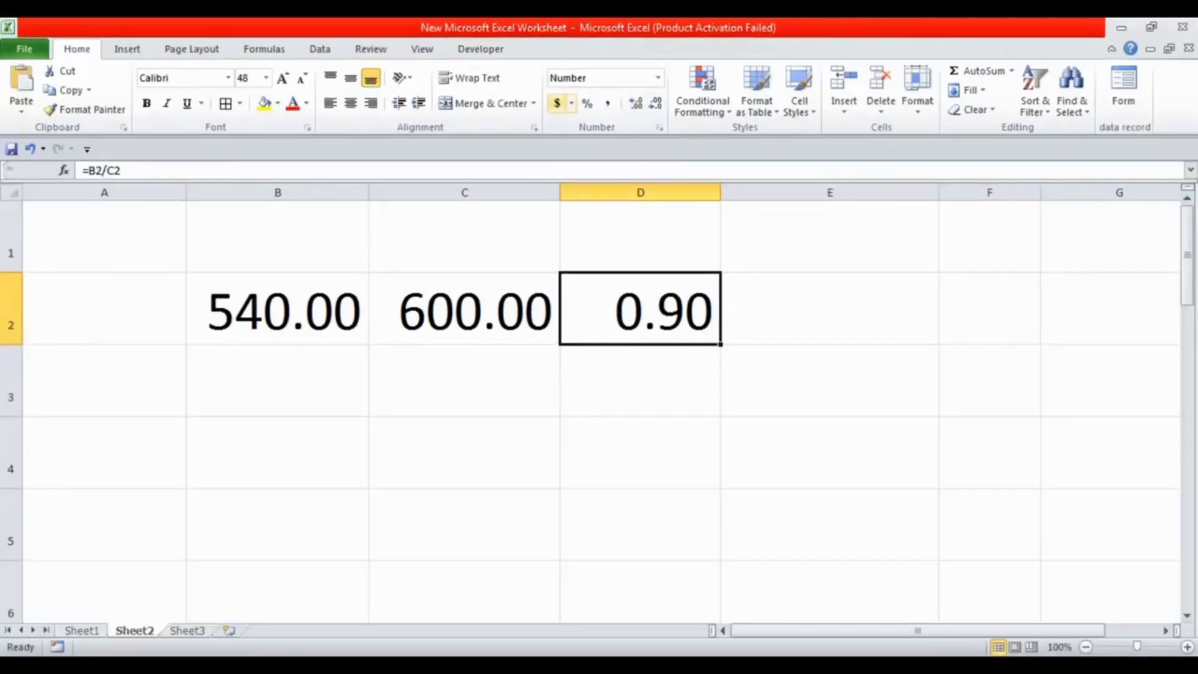
{"action": "left_click", "coordinate": [459, 190]}
{"action": "key", "text": "Down"}
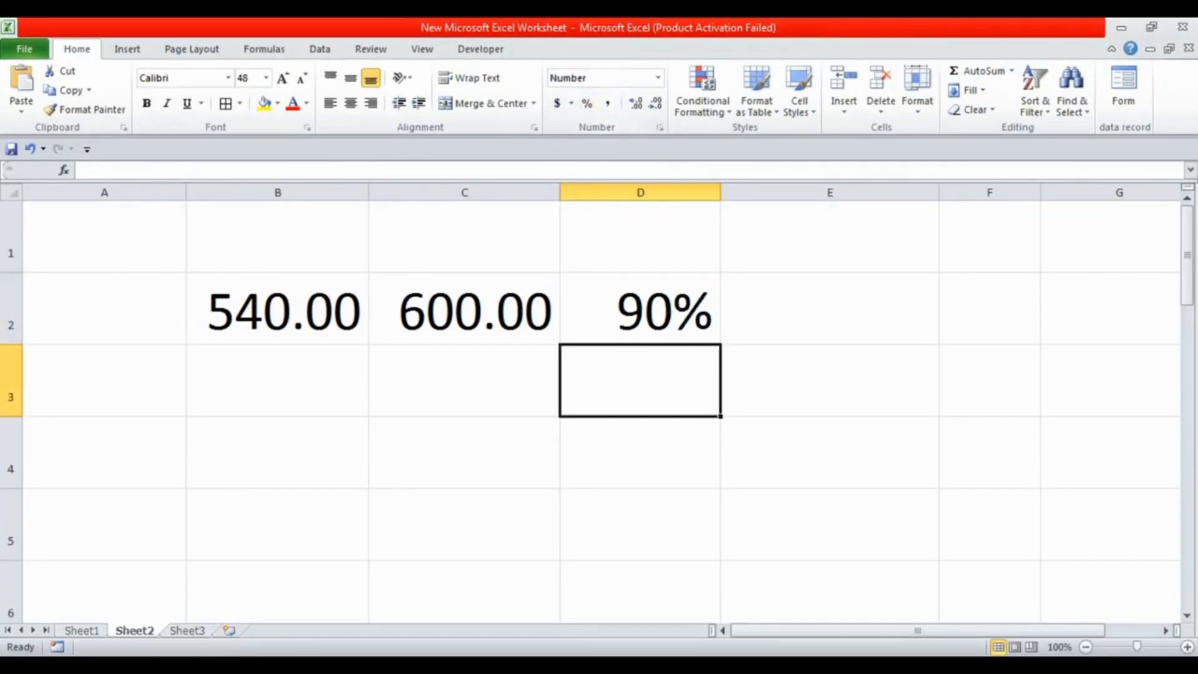
{"action": "key", "text": "Up"}
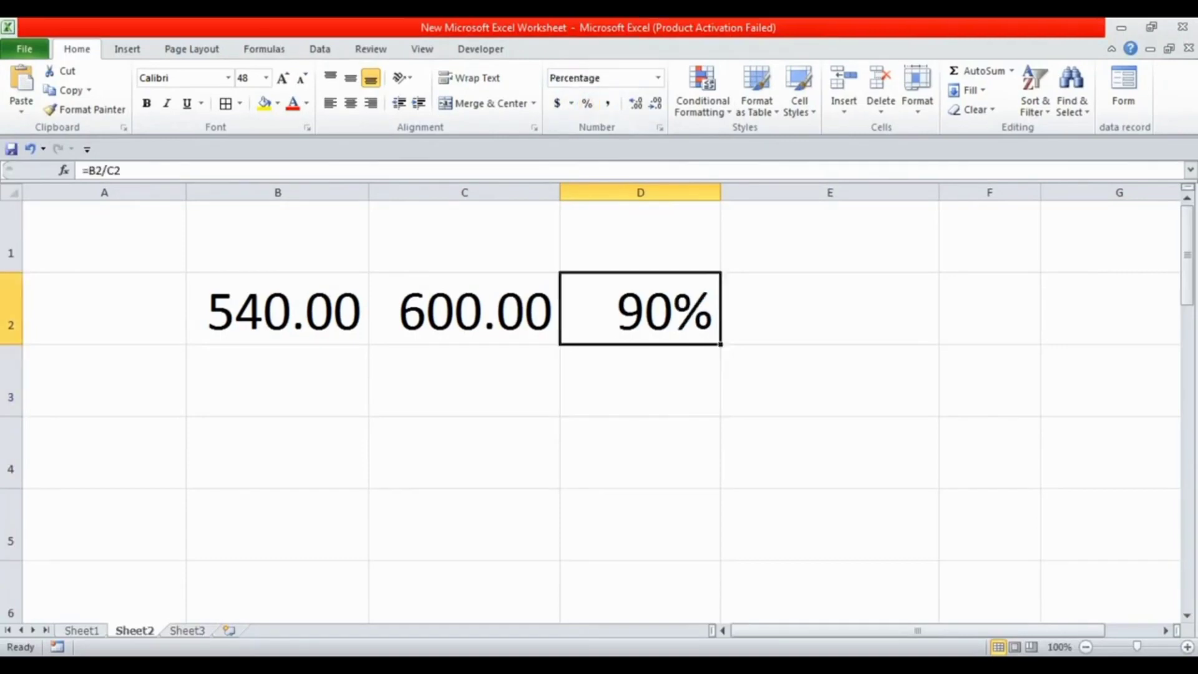
Test the percentage formula by changing cell B2 to 300 and then to 600
{"action": "left_click", "coordinate": [278, 308]}
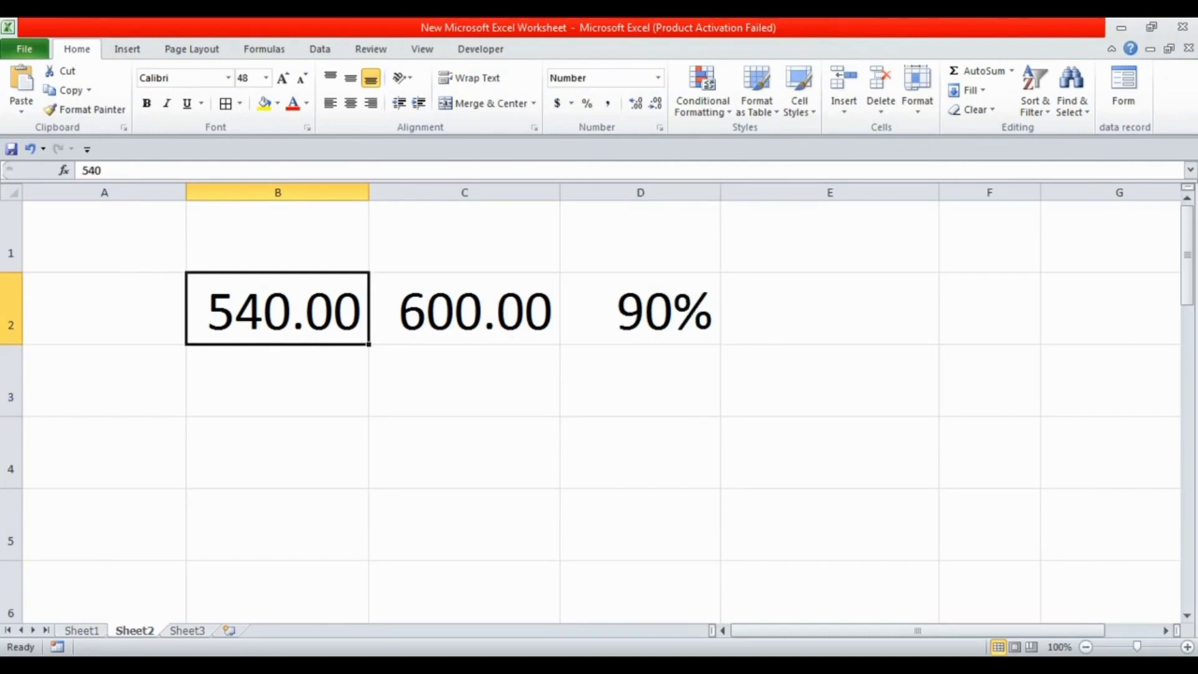
{"action": "type", "text": "300"}
{"action": "key", "text": "Return"}
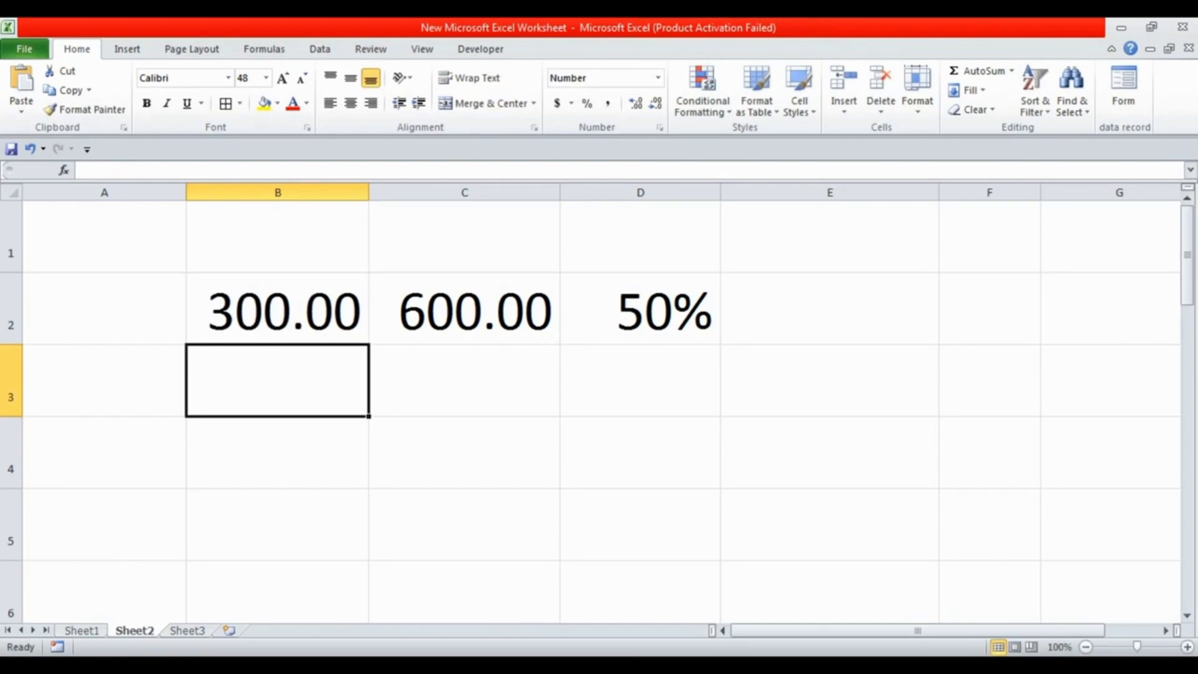
{"action": "left_click", "coordinate": [640, 308]}
{"action": "left_click", "coordinate": [278, 309]}
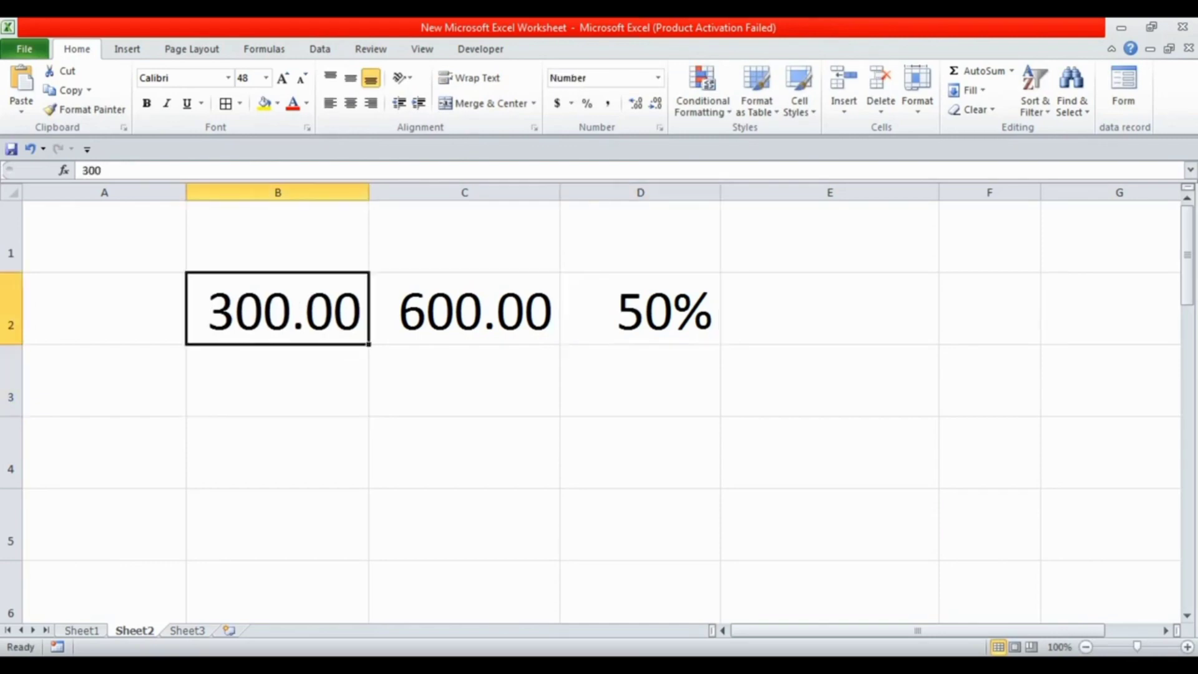
{"action": "type", "text": "600"}
{"action": "key", "text": "Return"}
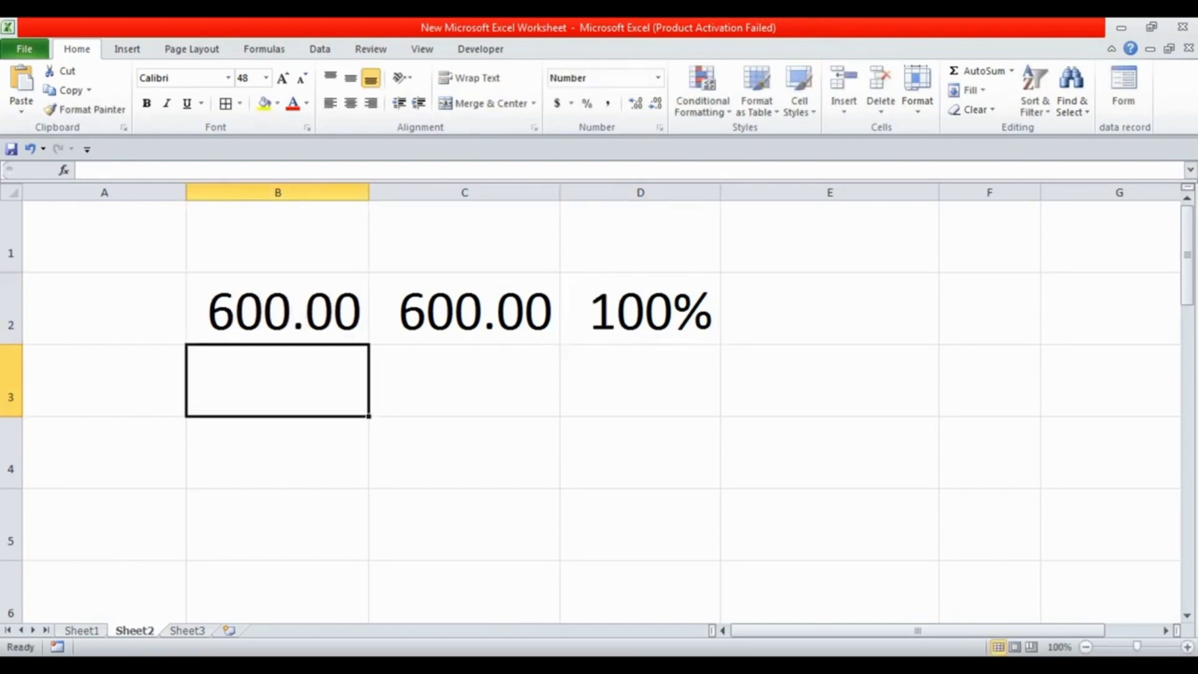
Fill the percentage cell D2 with yellow
{"action": "left_click", "coordinate": [641, 308]}
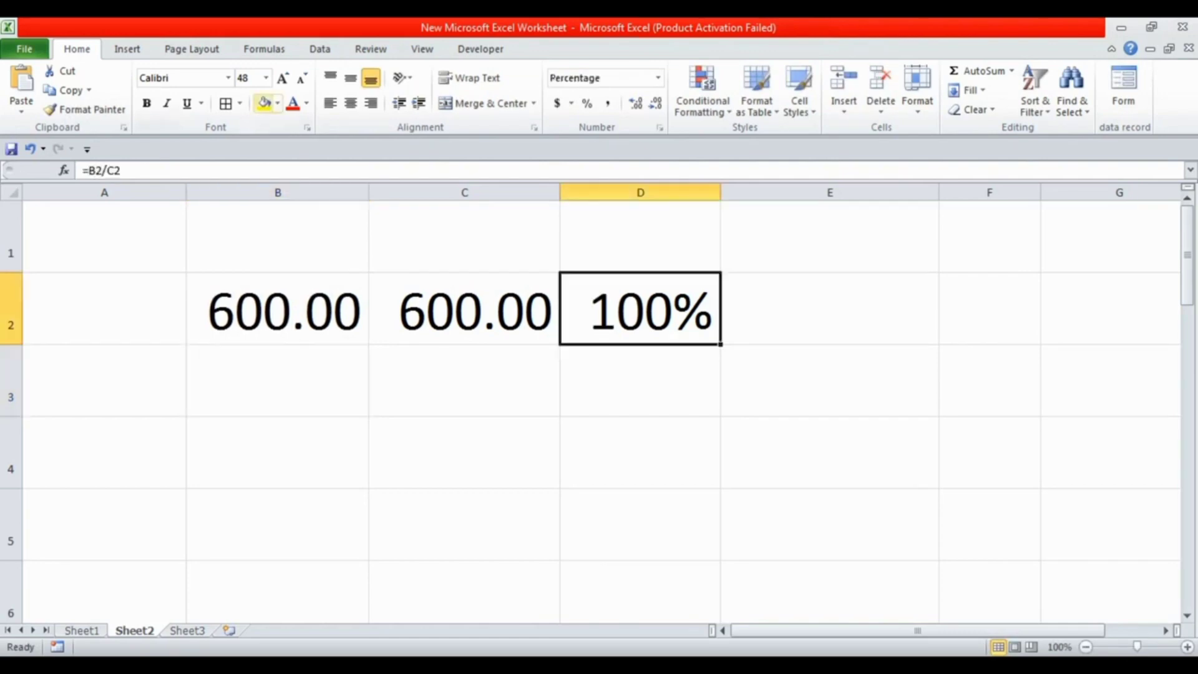
{"action": "left_click", "coordinate": [264, 103]}
{"action": "left_click", "coordinate": [464, 380]}
Replace the values with 500 in cell B2 and 550 in cell C2
{"action": "left_click", "coordinate": [277, 309]}
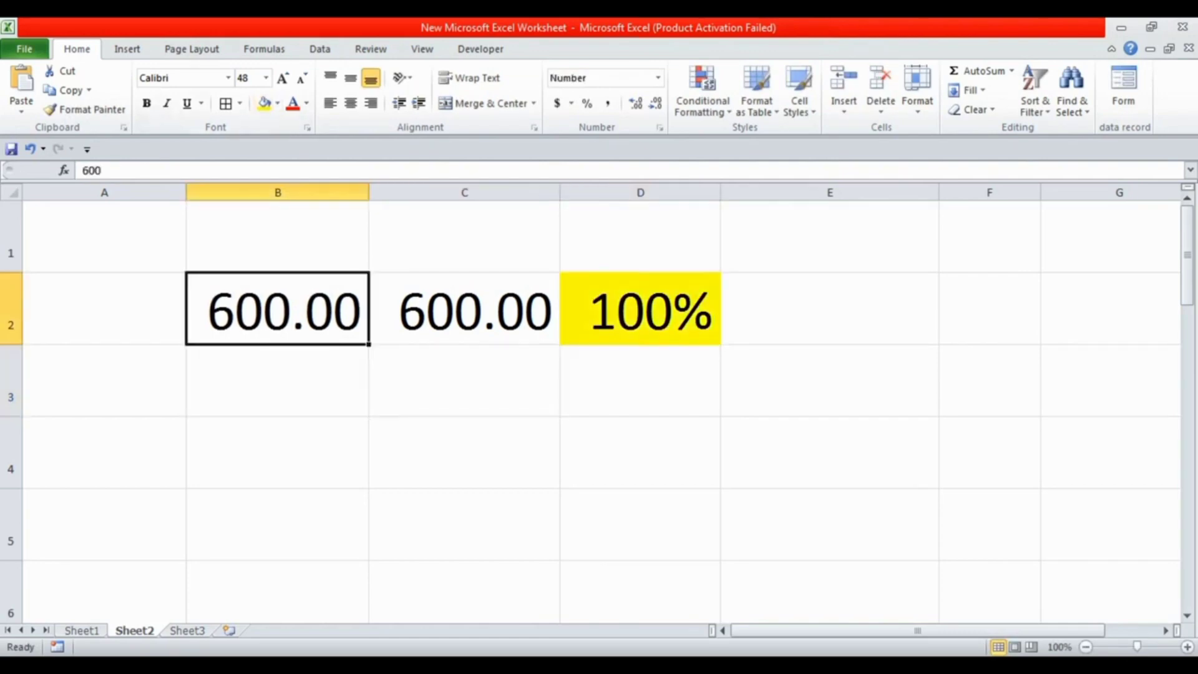
{"action": "type", "text": "500"}
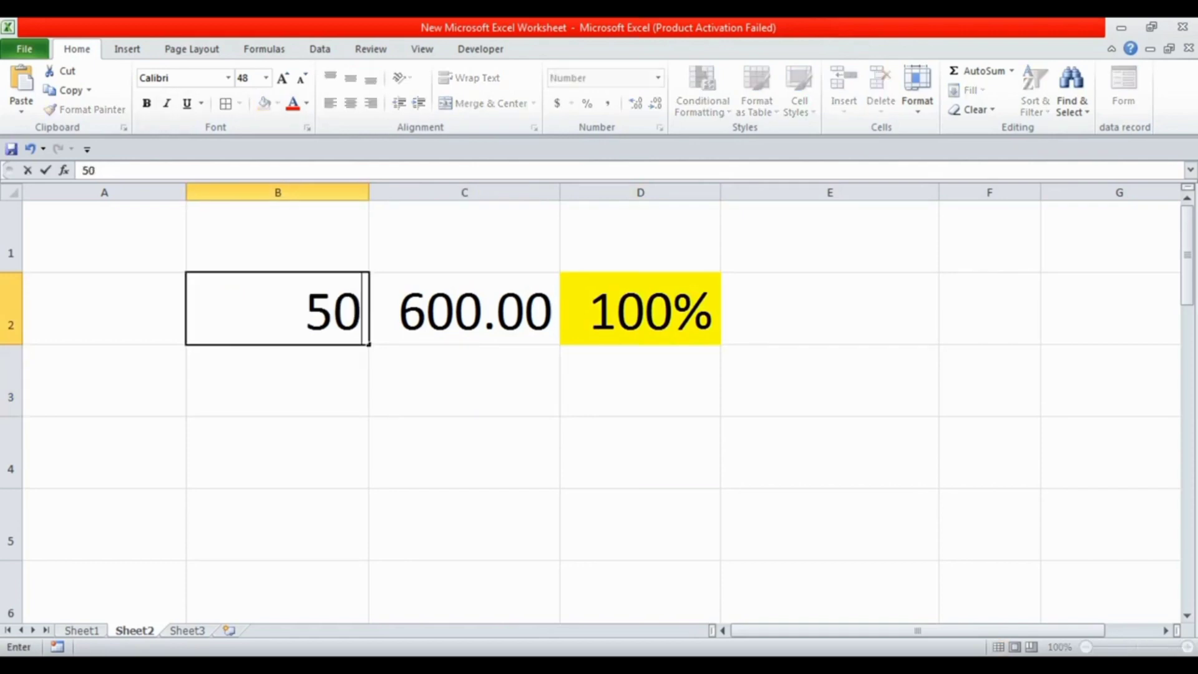
{"action": "key", "text": "Tab"}
{"action": "type", "text": "550"}
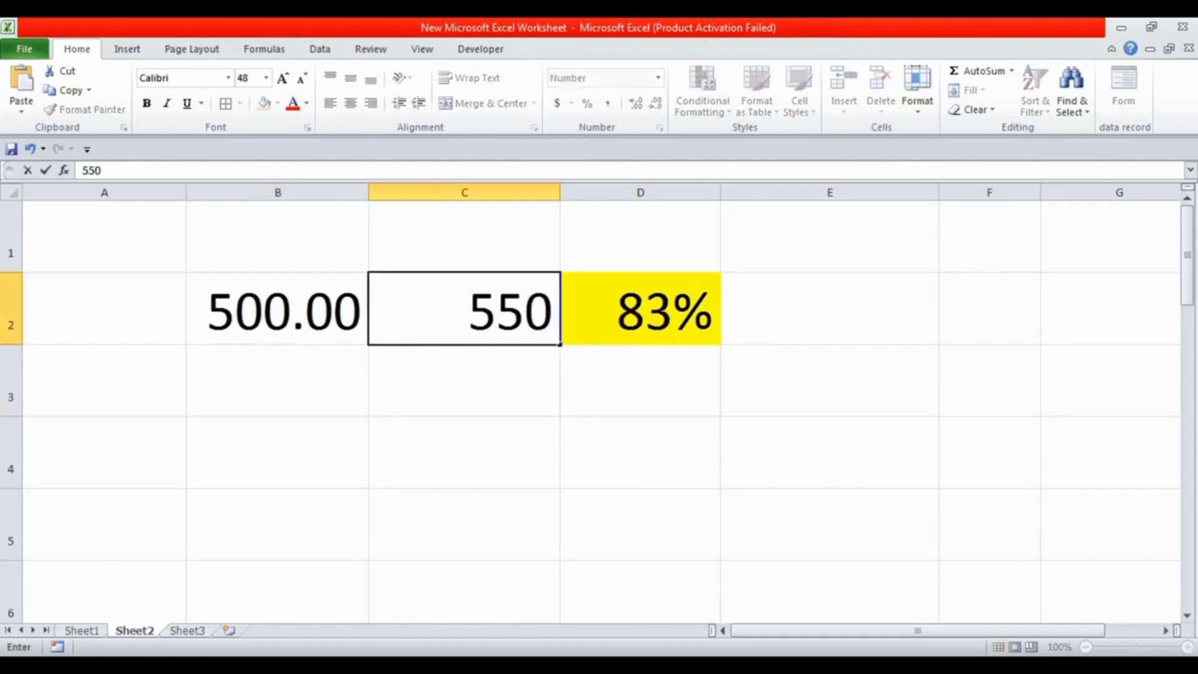
{"action": "key", "text": "Return"}
{"action": "key", "text": "Up"}
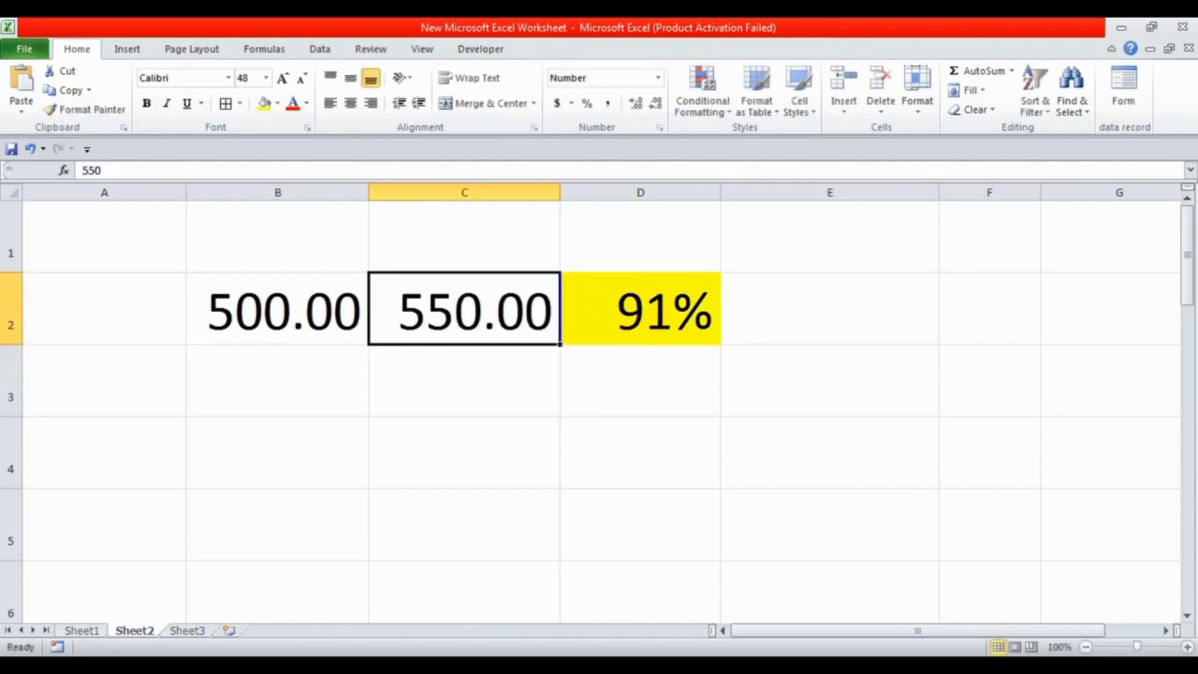
Increase the percentage in cell D2 to two decimal places and fit column D to its contents
{"action": "key", "text": "Right"}
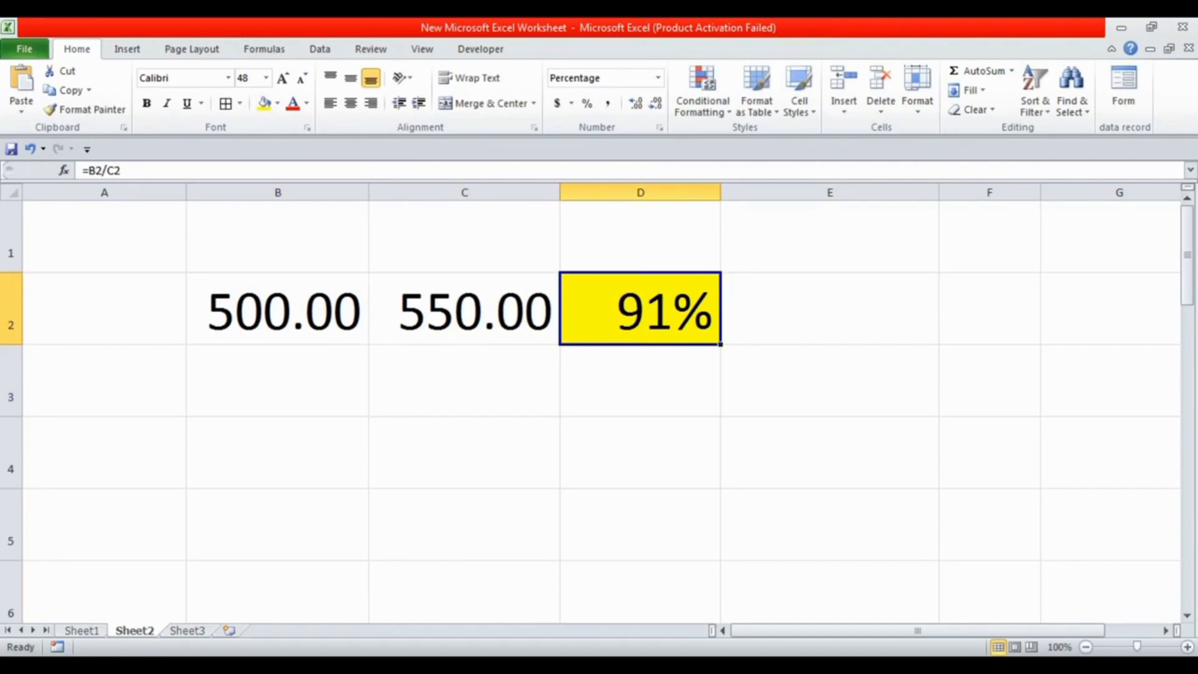
{"action": "left_click", "coordinate": [635, 103]}
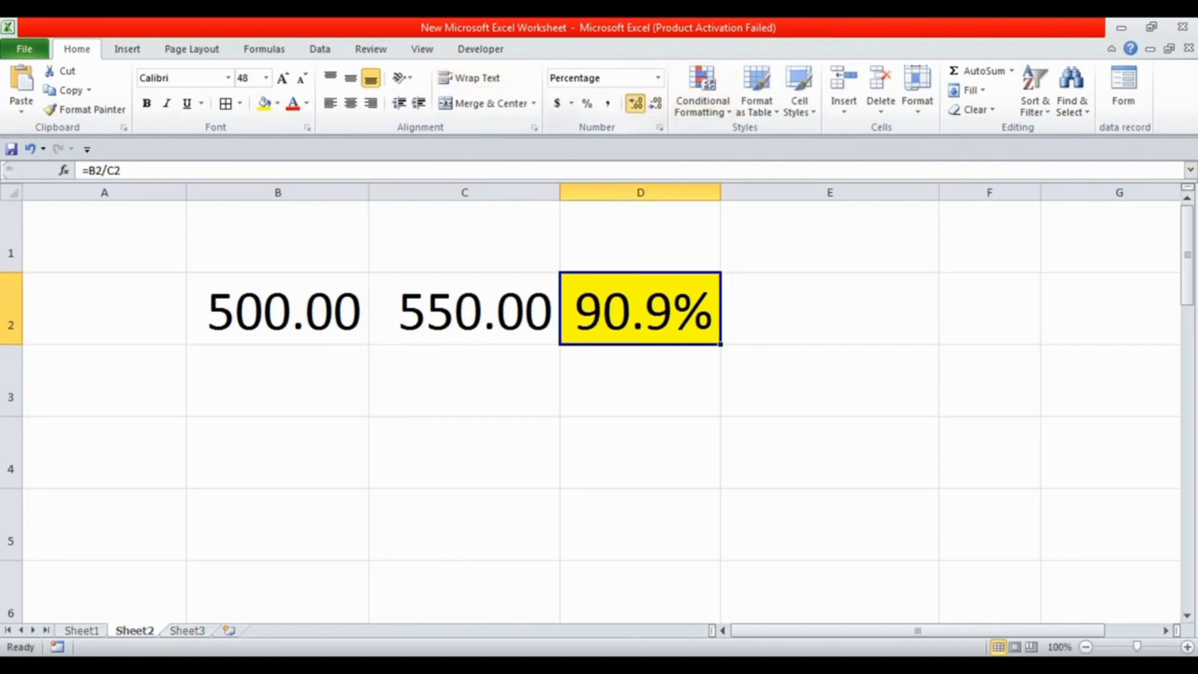
{"action": "left_click", "coordinate": [635, 103]}
{"action": "double_click", "coordinate": [721, 192]}
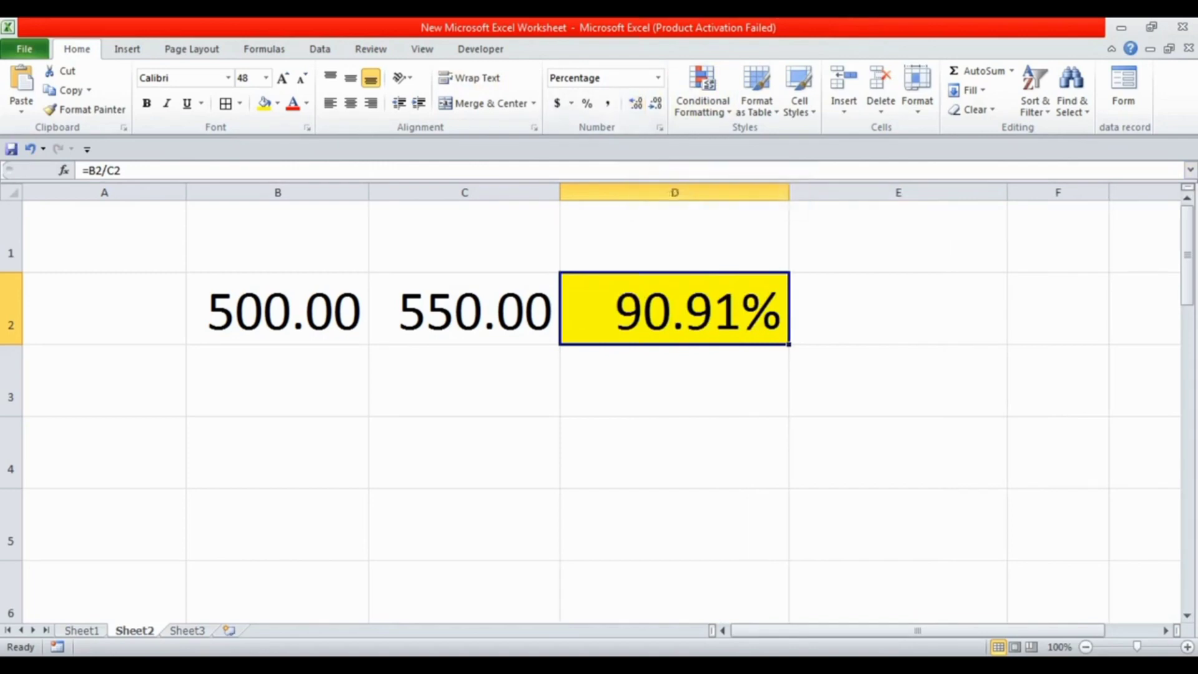
Replace the value in cell B2 with 140 and the value in cell C2 with 100
{"action": "left_click", "coordinate": [277, 309]}
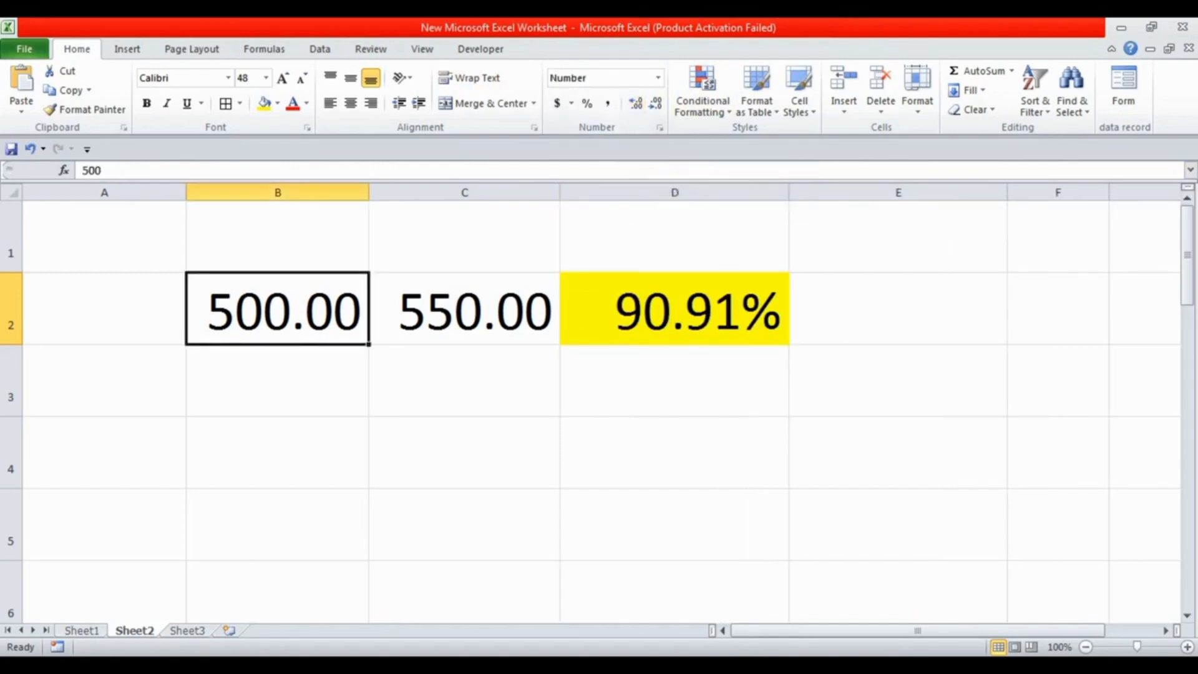
{"action": "type", "text": "140"}
{"action": "key", "text": "Return"}
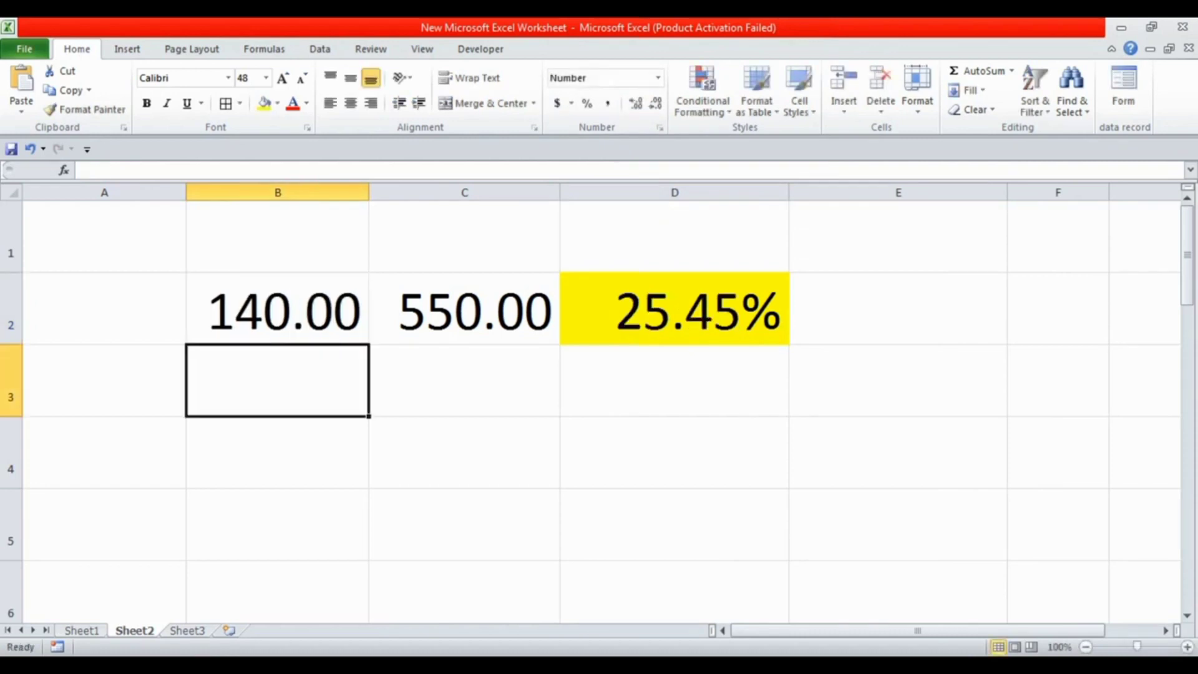
{"action": "left_click", "coordinate": [464, 309]}
{"action": "type", "text": "100"}
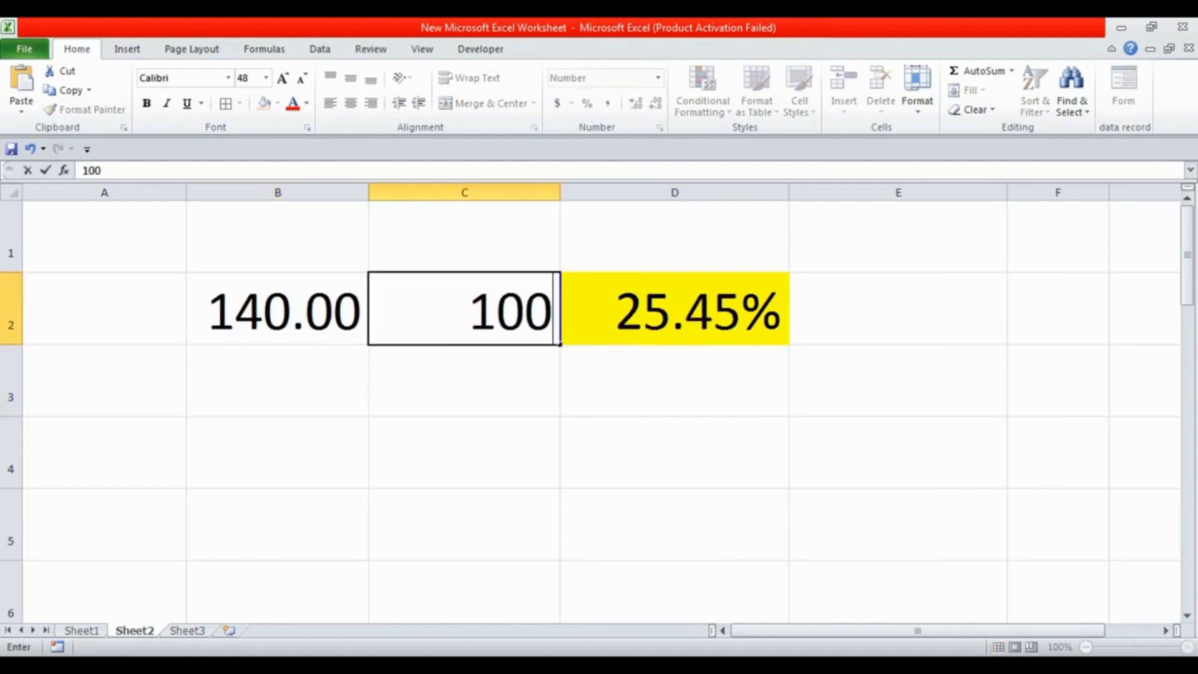
{"action": "left_click", "coordinate": [278, 309]}
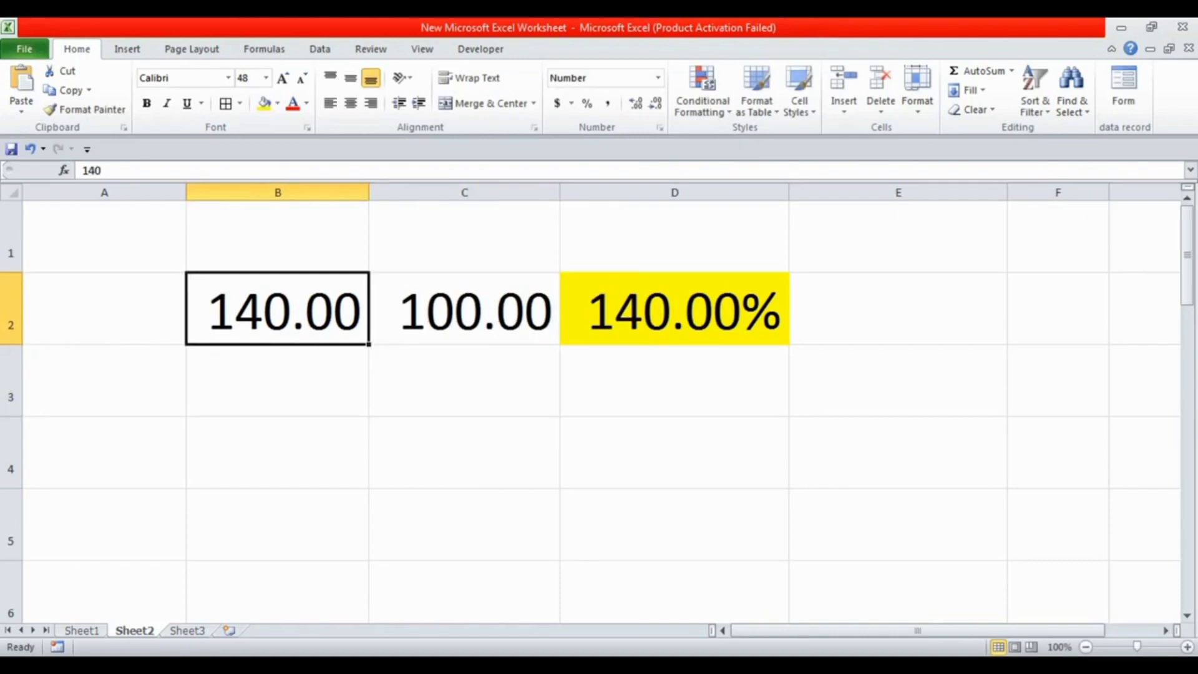
Test the percentage formula by entering 25, 50, 75 and finally 80 in cell B2
{"action": "type", "text": "25"}
{"action": "key", "text": "Return"}
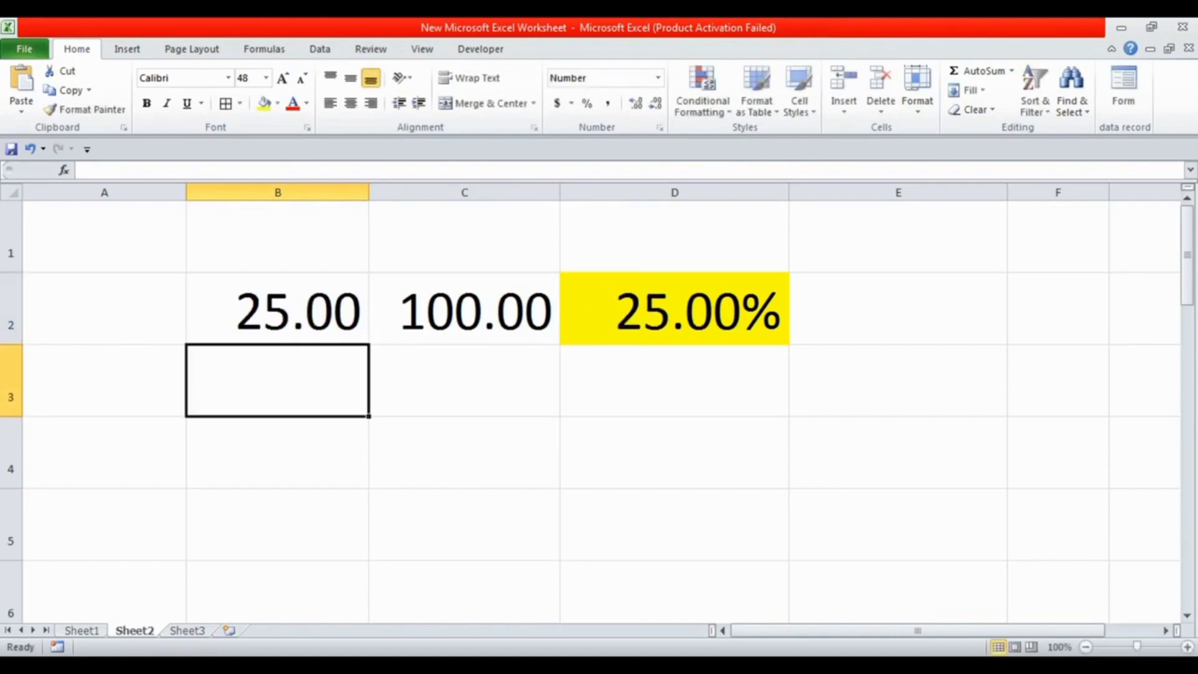
{"action": "left_click", "coordinate": [277, 309]}
{"action": "type", "text": "50"}
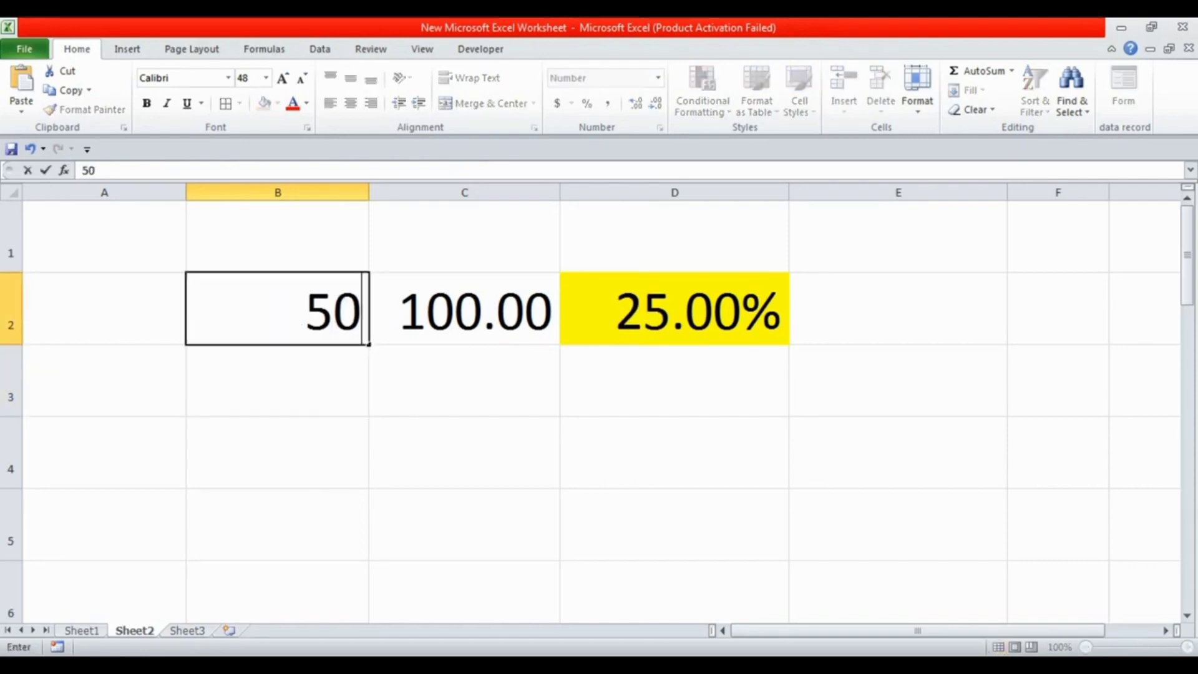
{"action": "key", "text": "Right"}
{"action": "key", "text": "Left"}
{"action": "type", "text": "75"}
{"action": "key", "text": "Right"}
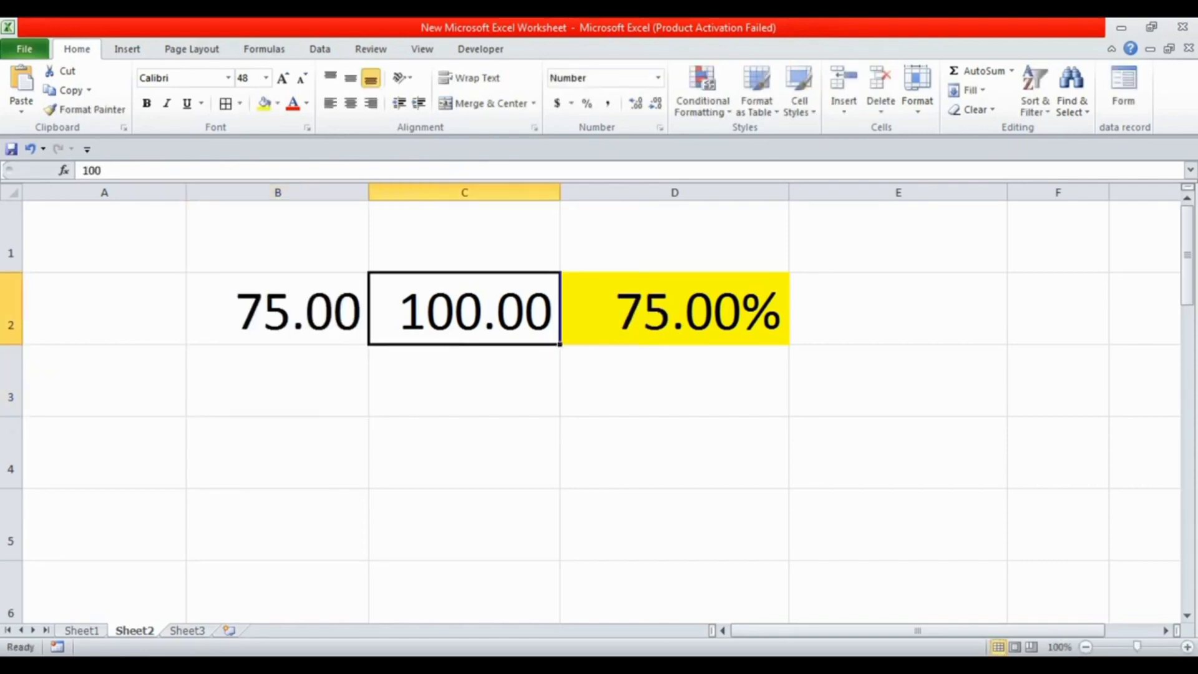
{"action": "key", "text": "Left"}
{"action": "type", "text": "80"}
{"action": "key", "text": "Right"}
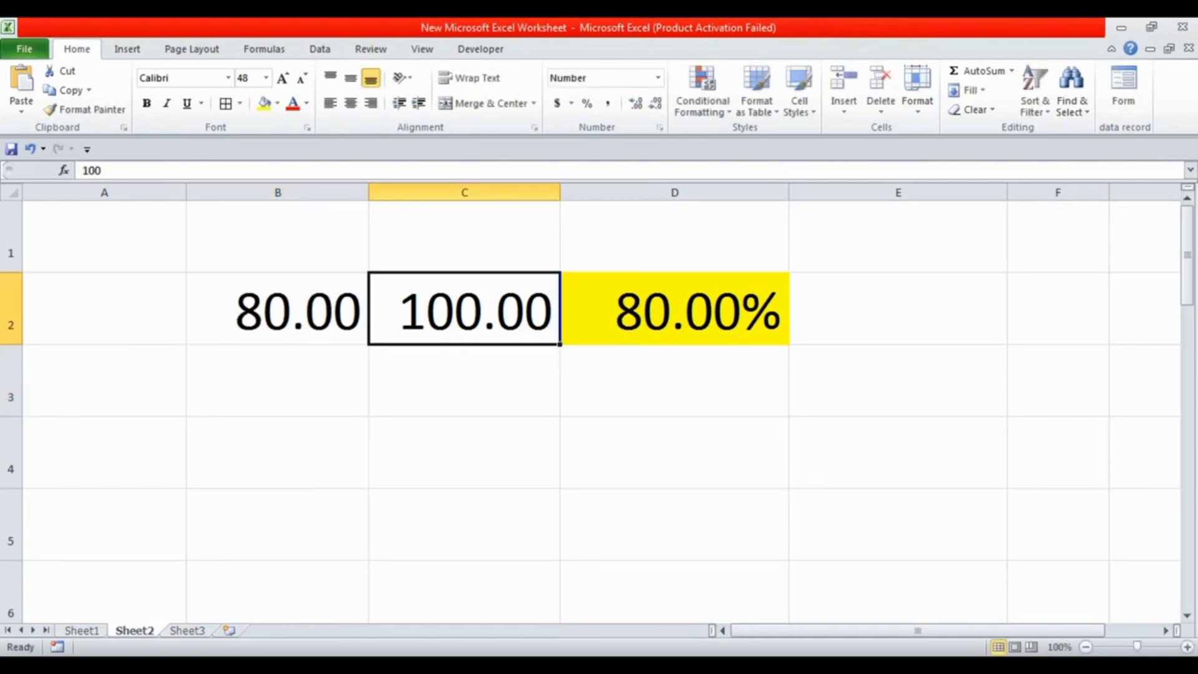
{"action": "key", "text": "Right"}
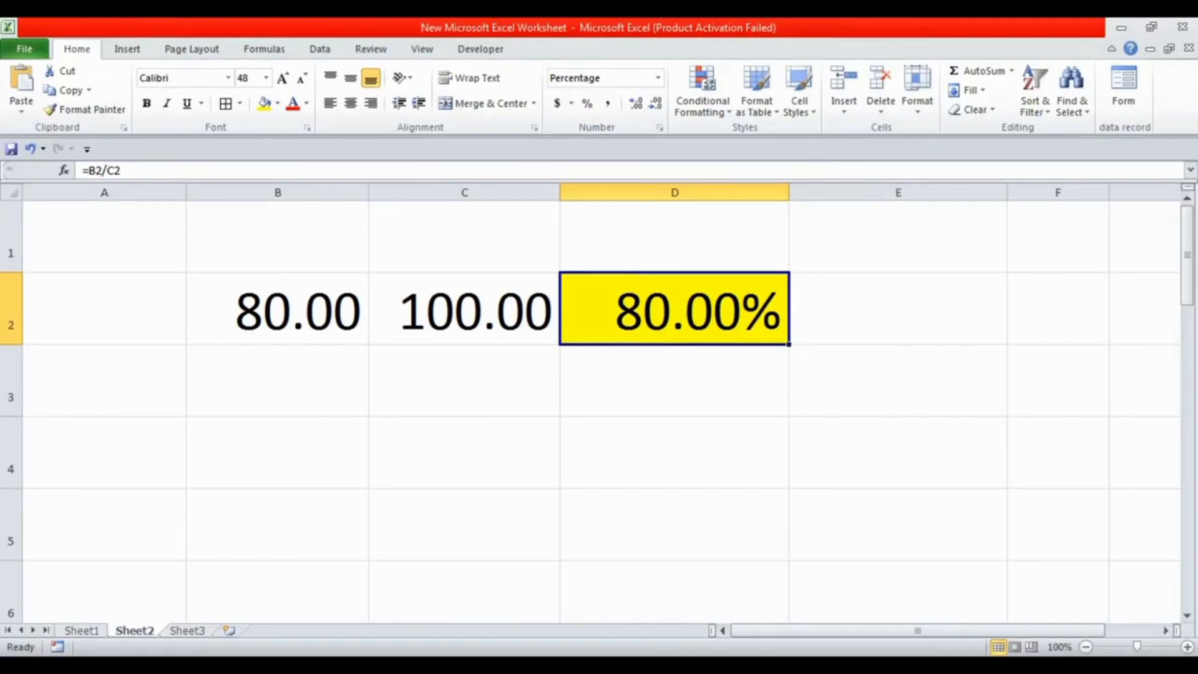
{"action": "left_click", "coordinate": [338, 627]}
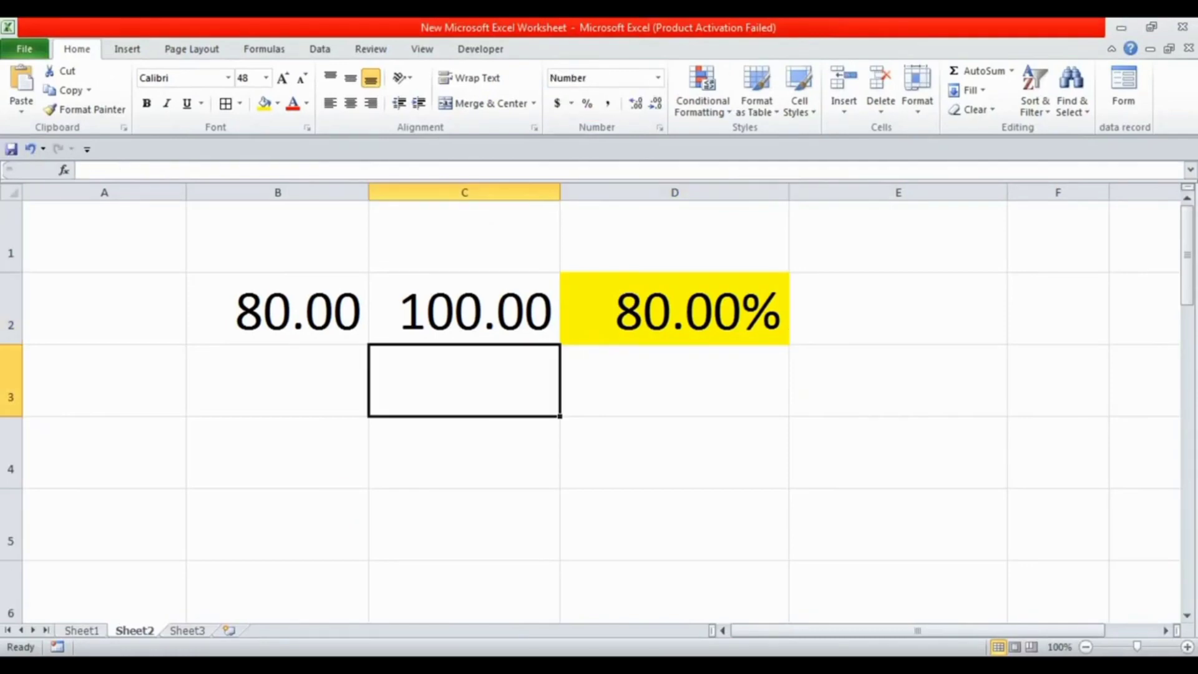